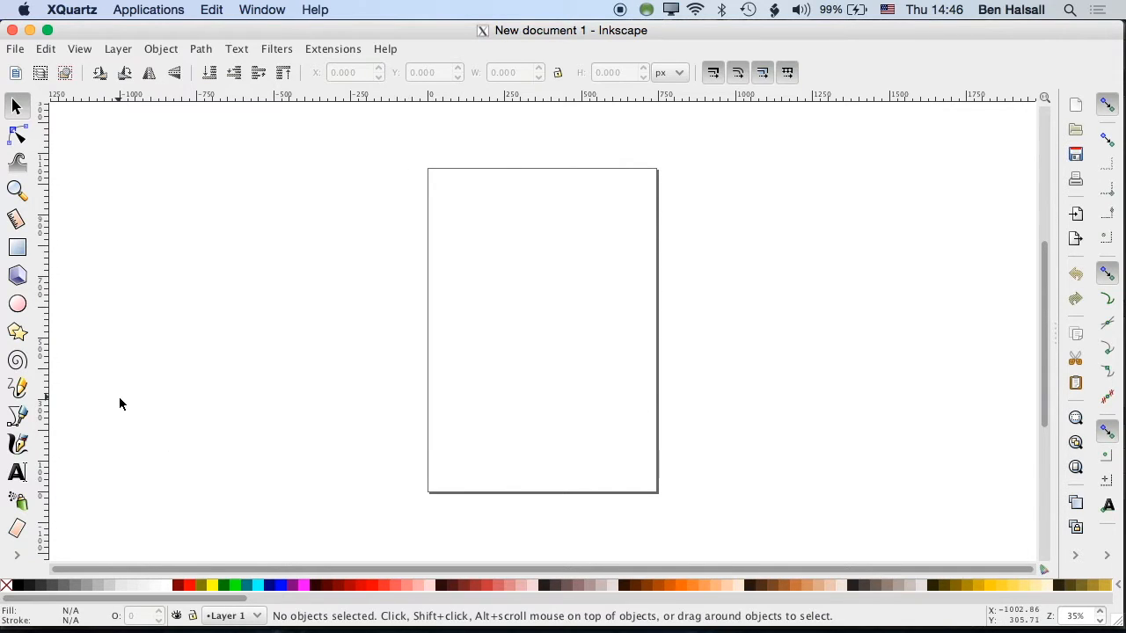
Step: Create a flowed text frame across the upper part of the page and fill it with four lines of random placeholder letters
click(19, 473)
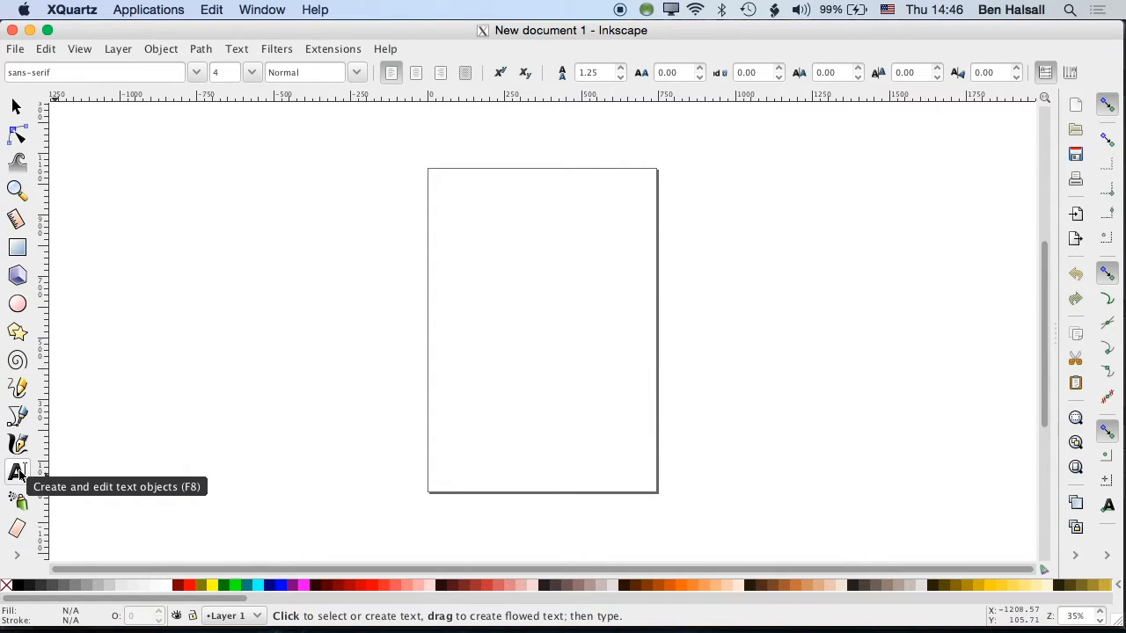
drag(448, 225, 619, 296)
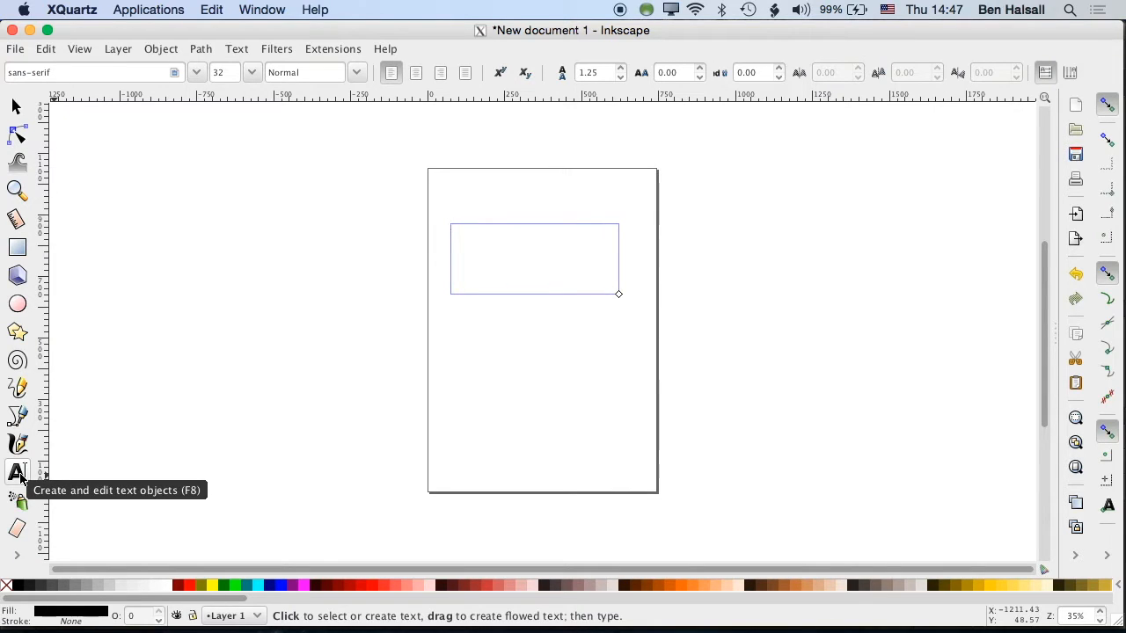
text(adsf asdfasfasfdsaf das fasdf as)
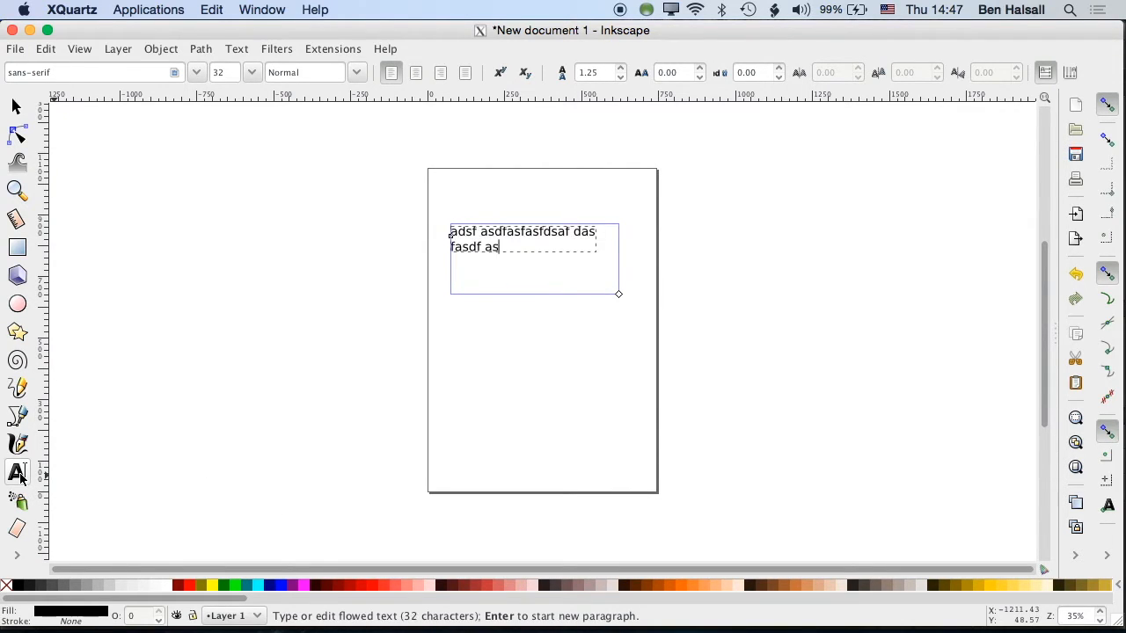
text( fdasdf sd fsd fsadf as fsafasfas)
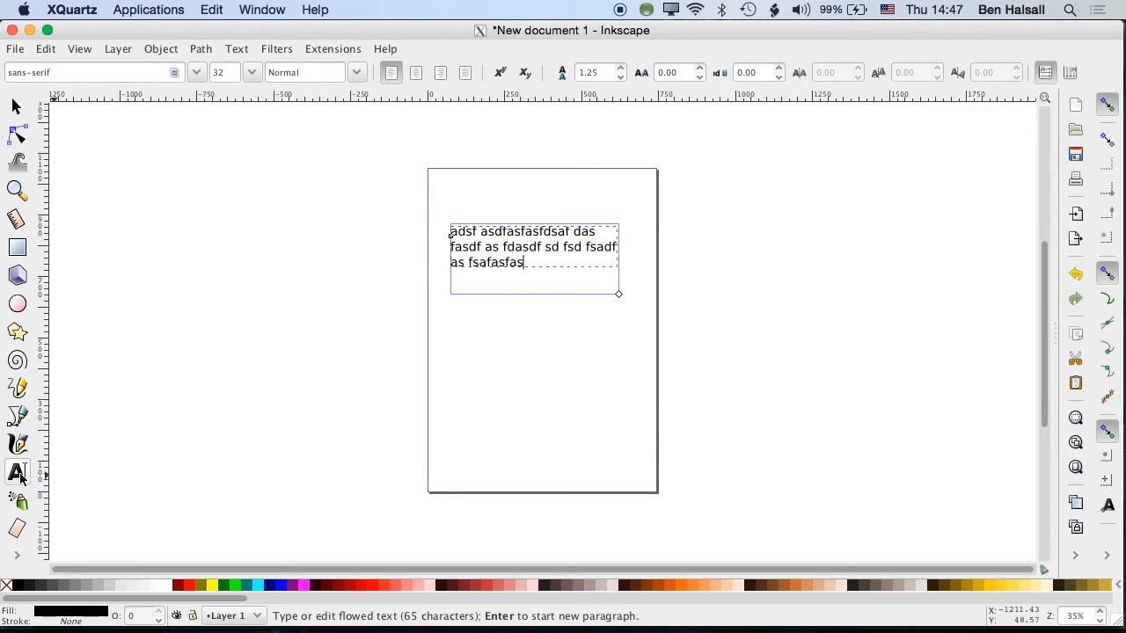
text(fasd fssas fsadfasdf as fasfssada sfd)
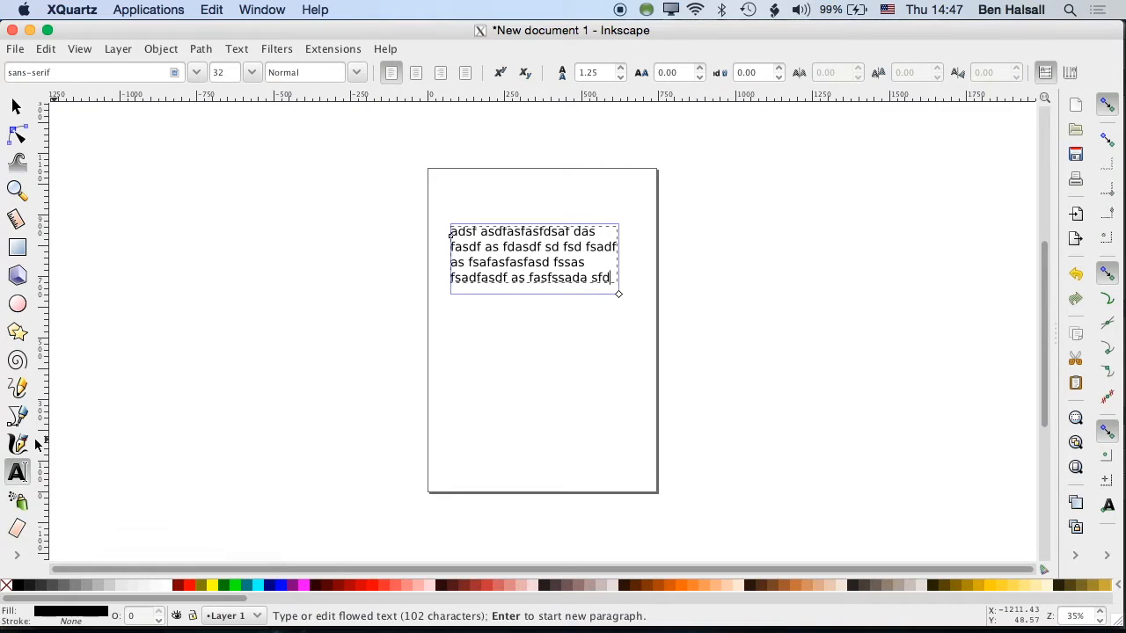
Step: Set the font size of the placeholder text to 32 and its font to Cambria
click(221, 74)
text(32)
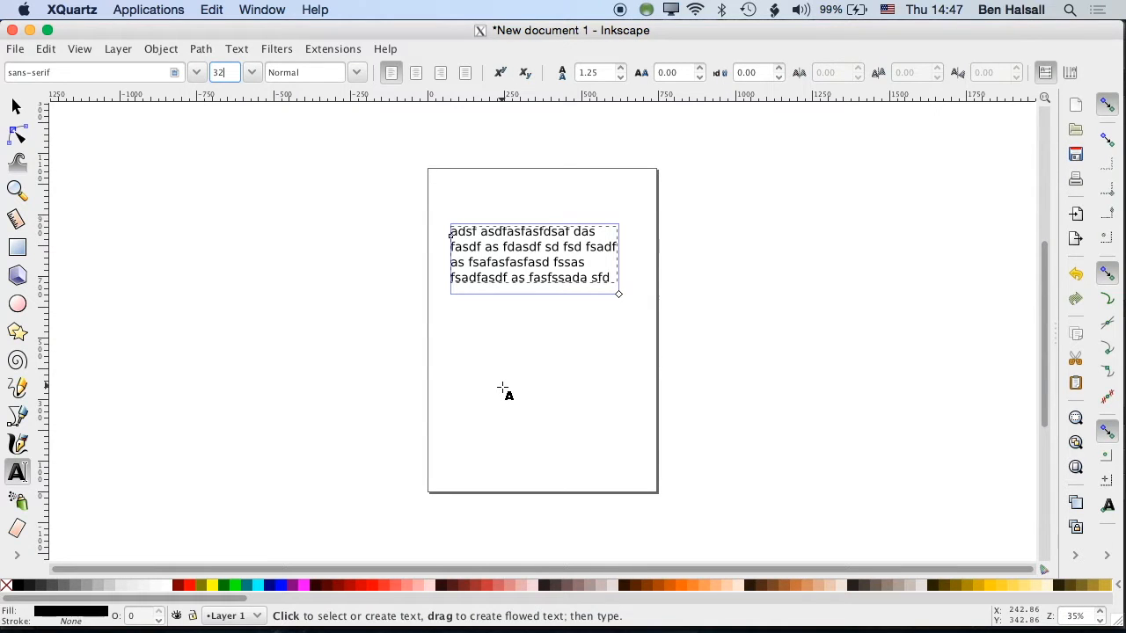
click(197, 73)
scroll(156, 176, down, 10)
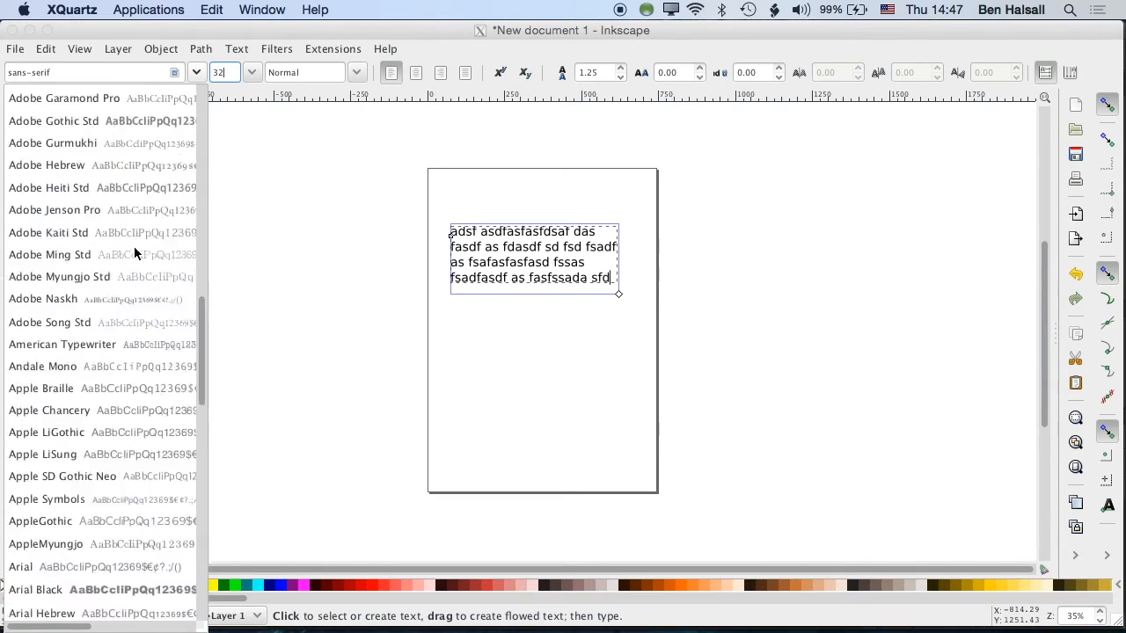
scroll(132, 220, up, 15)
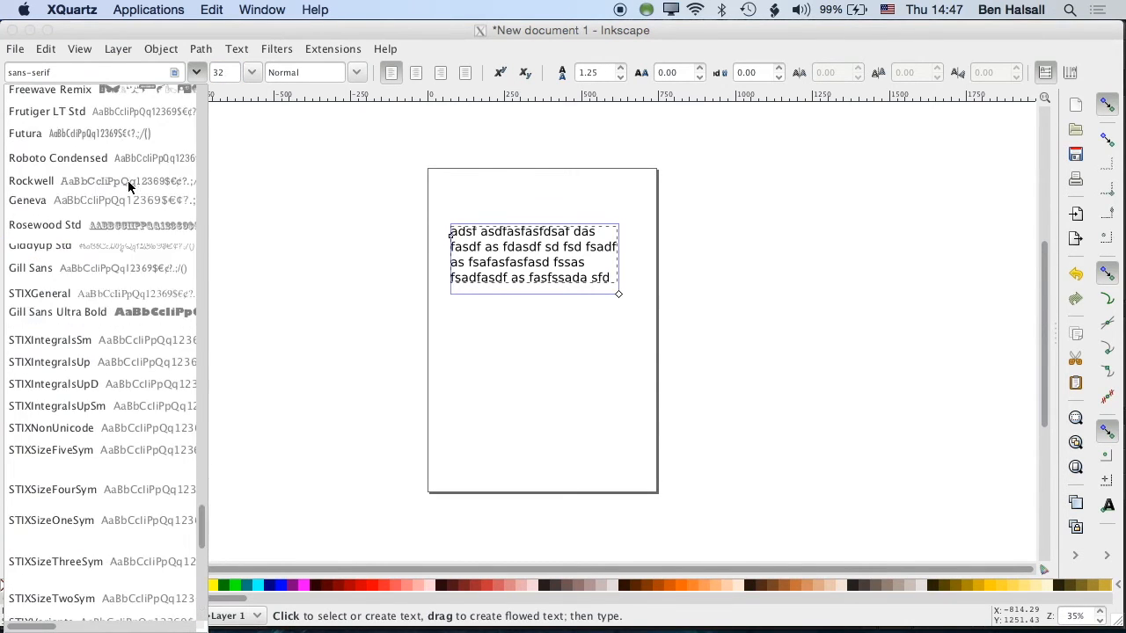
drag(200, 306, 203, 285)
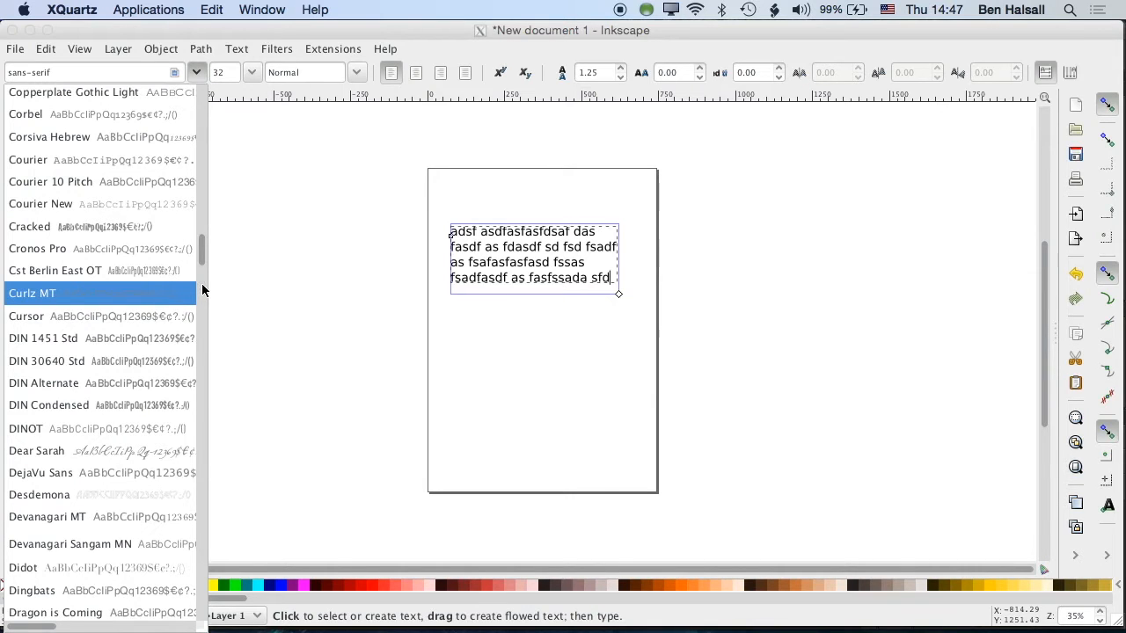
drag(202, 251, 202, 223)
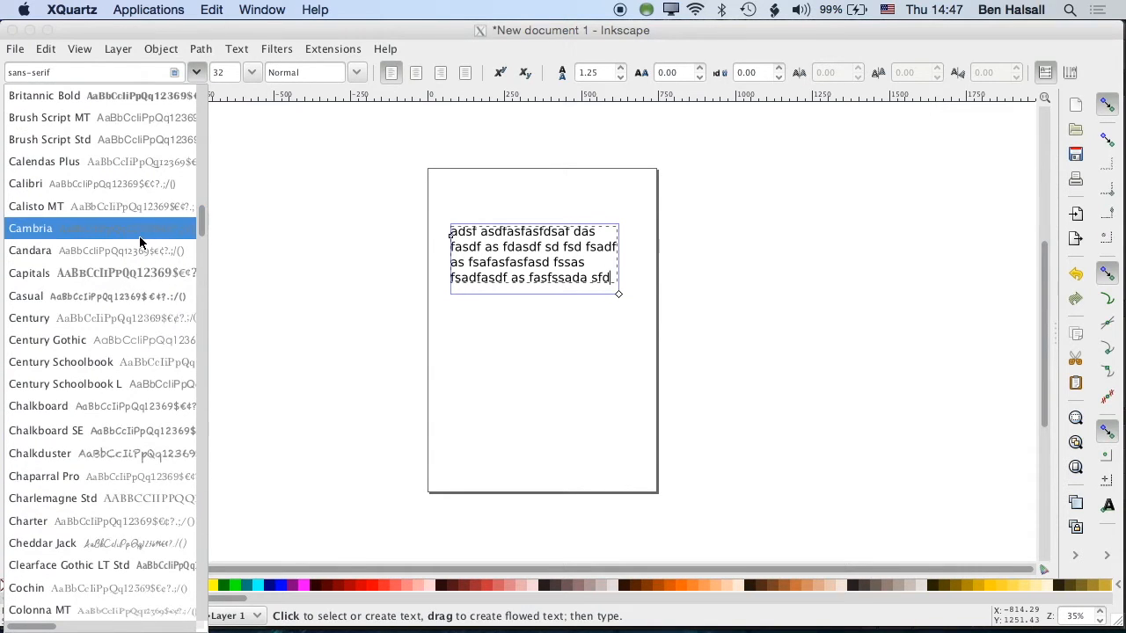
click(140, 233)
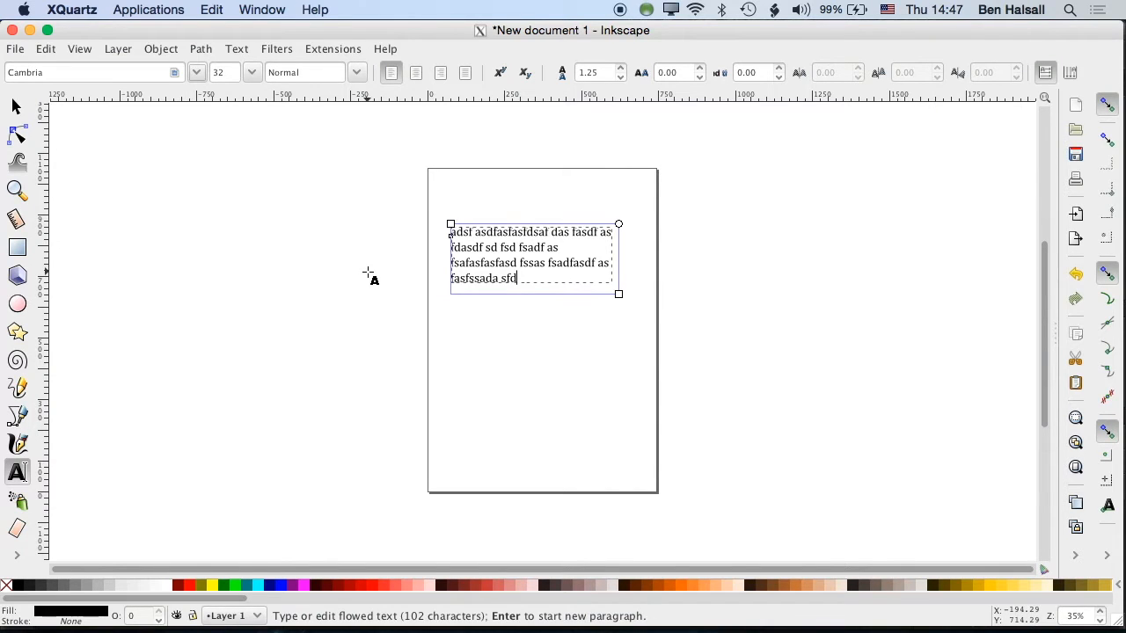
key(KP_Add)
key(KP_Add)
key(KP_Add)
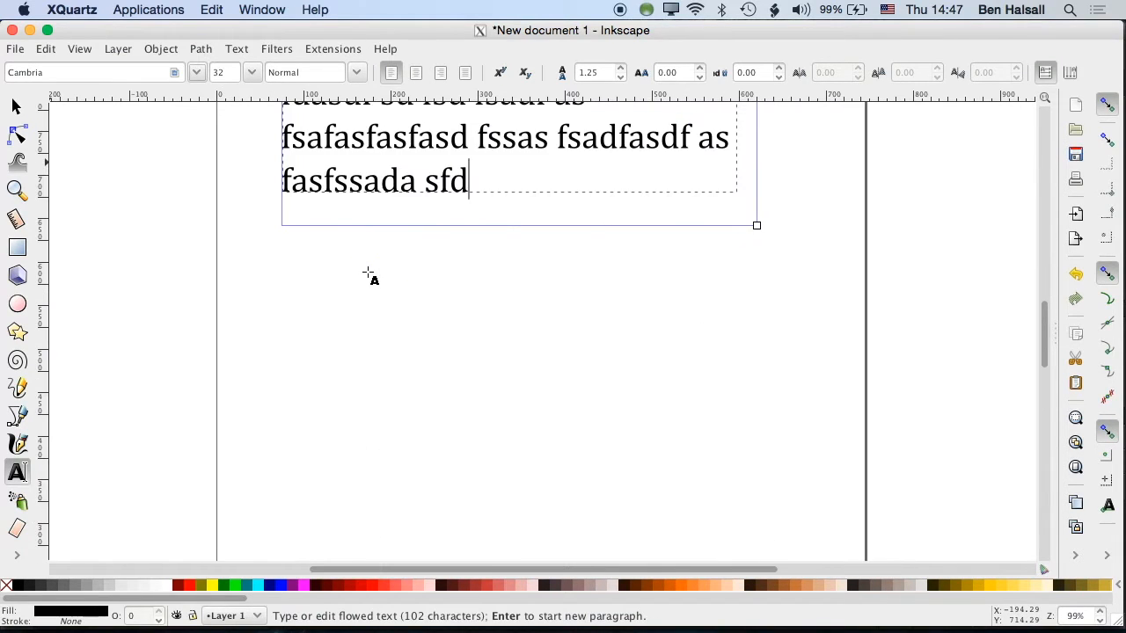
scroll(369, 272, up, 4)
drag(473, 315, 331, 254)
text(z)
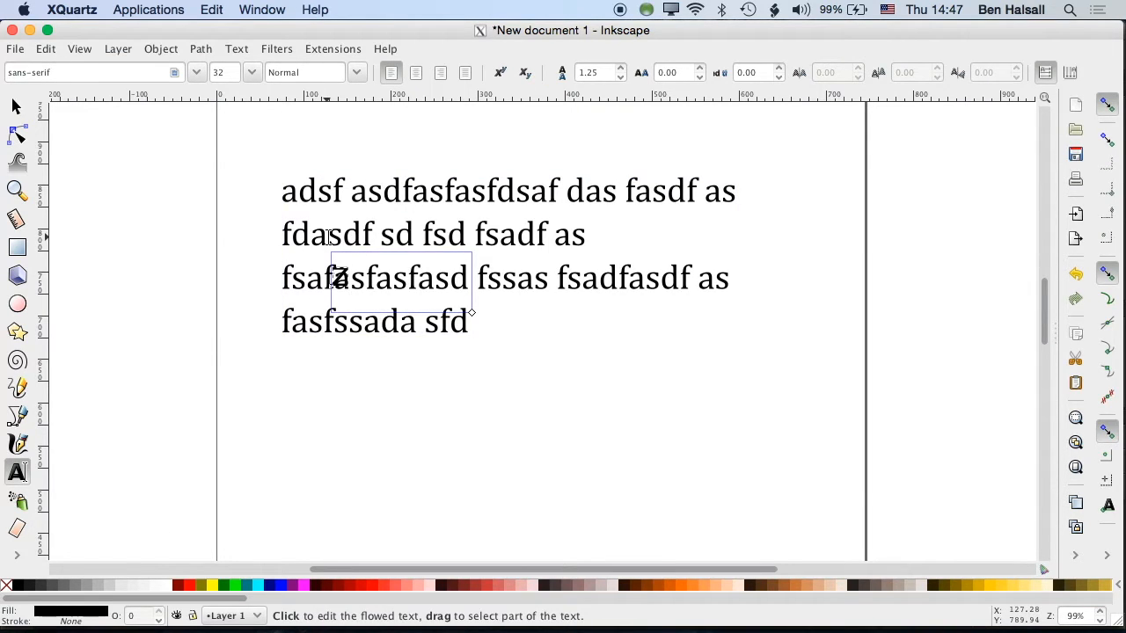
key(BackSpace)
key(Escape)
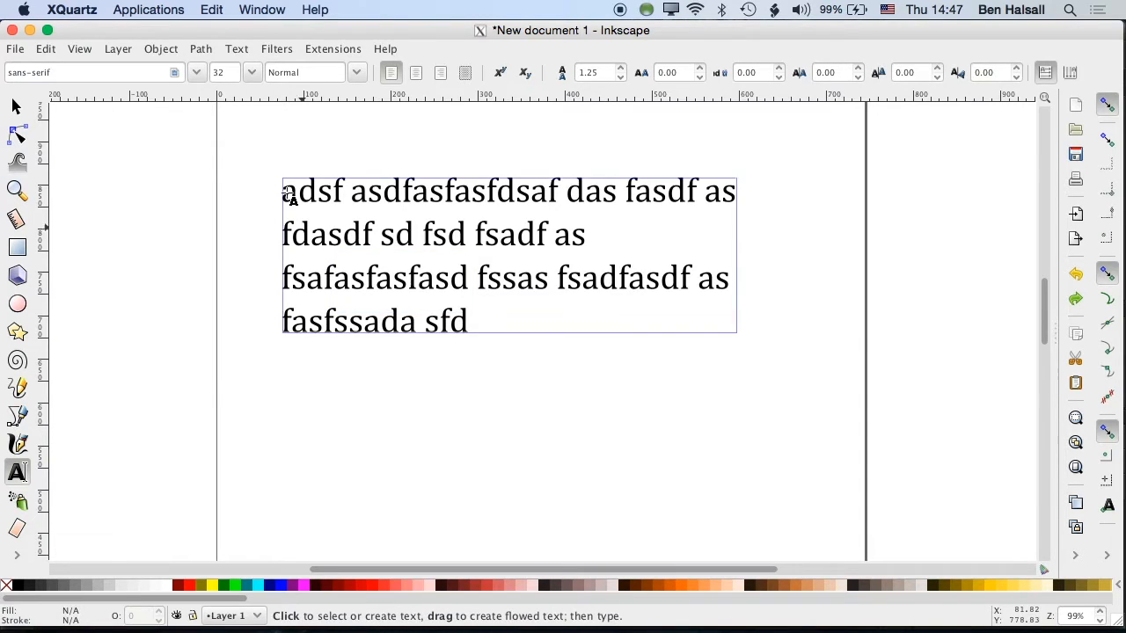
Step: Try the Chalkduster font on the whole placeholder text and settle on Century Gothic
drag(287, 191, 469, 315)
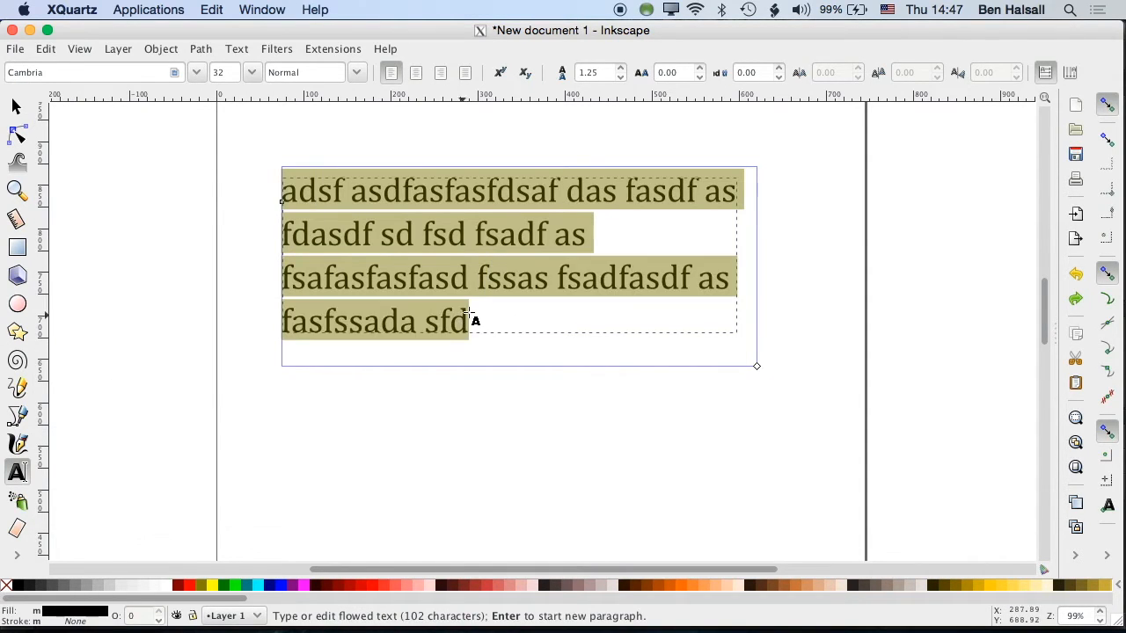
click(195, 73)
click(131, 320)
click(196, 76)
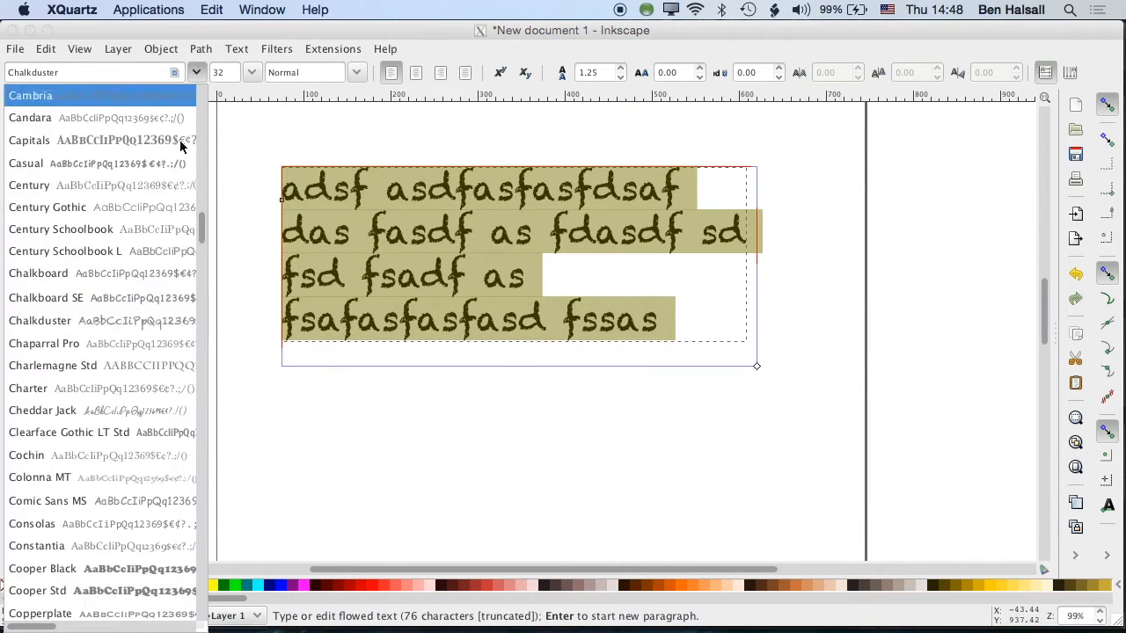
click(138, 207)
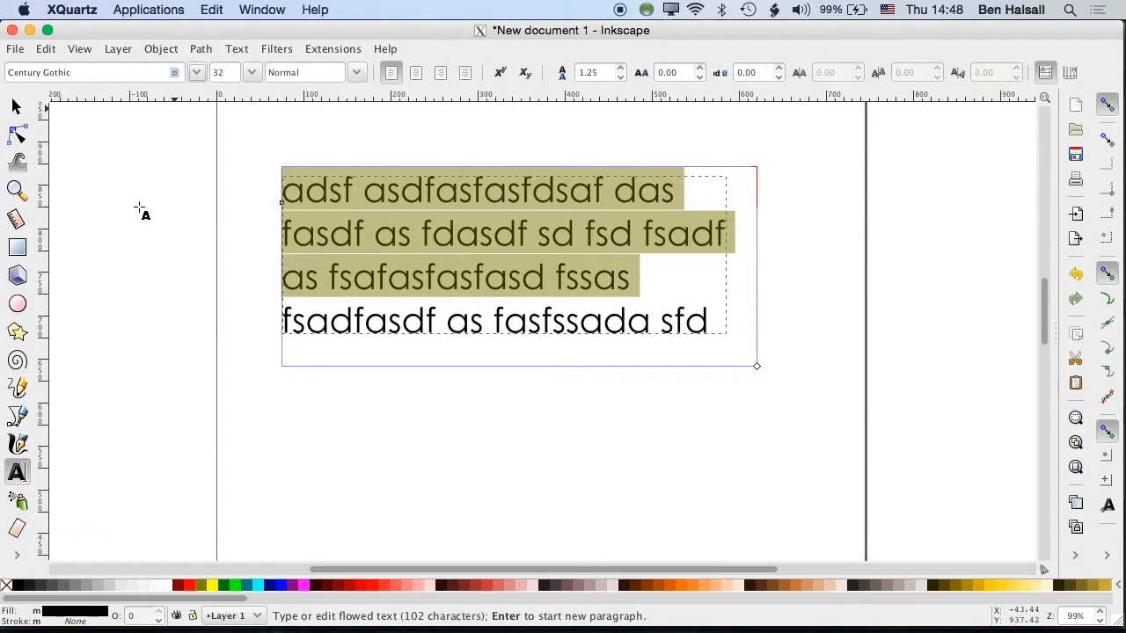
Step: Change the font of the text block's last two lines to Garamond
click(597, 279)
drag(288, 272, 765, 340)
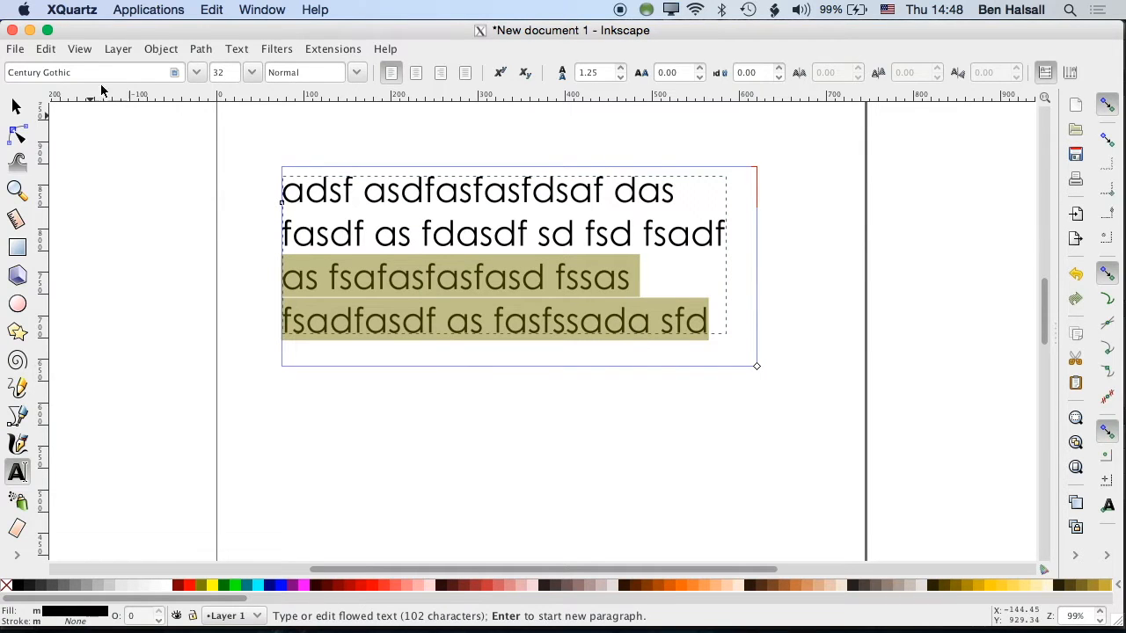
click(195, 73)
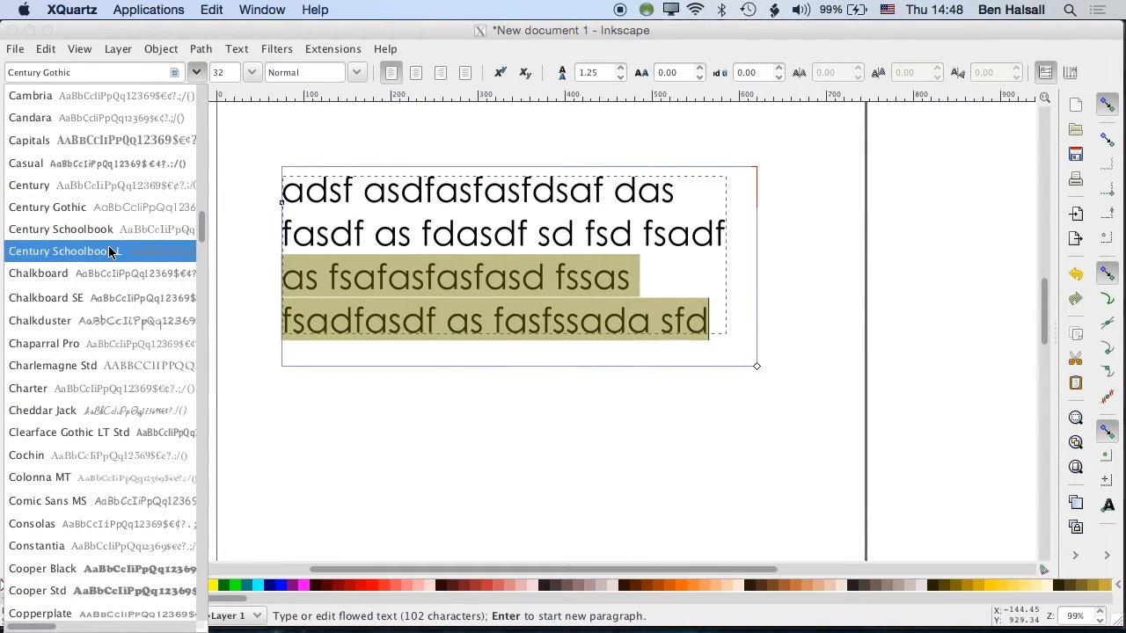
scroll(110, 251, down, 15)
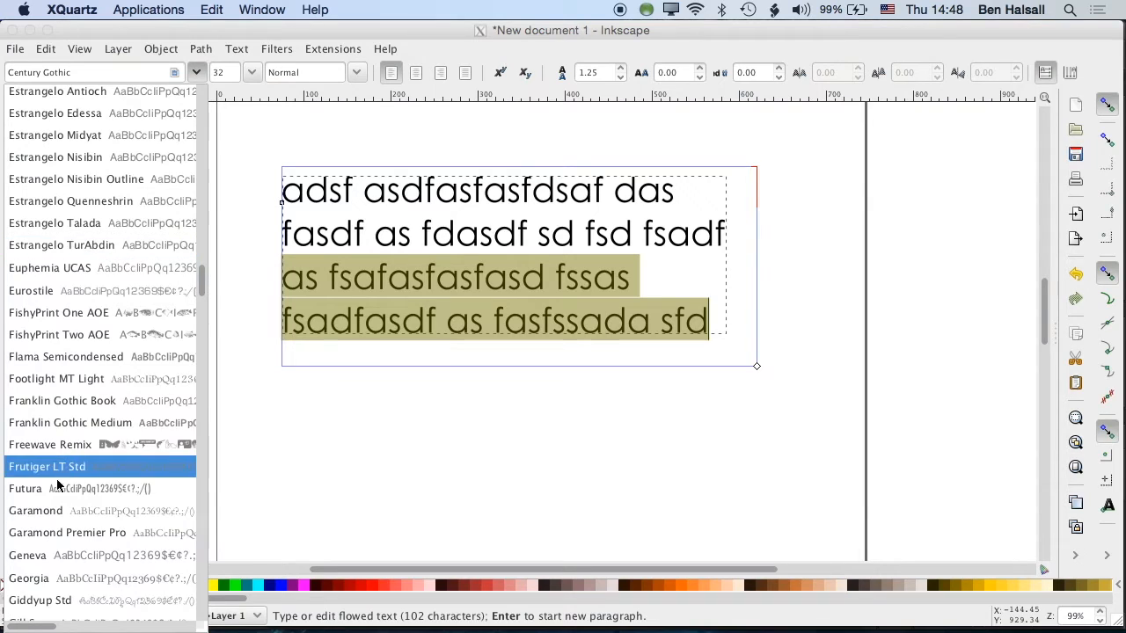
click(35, 510)
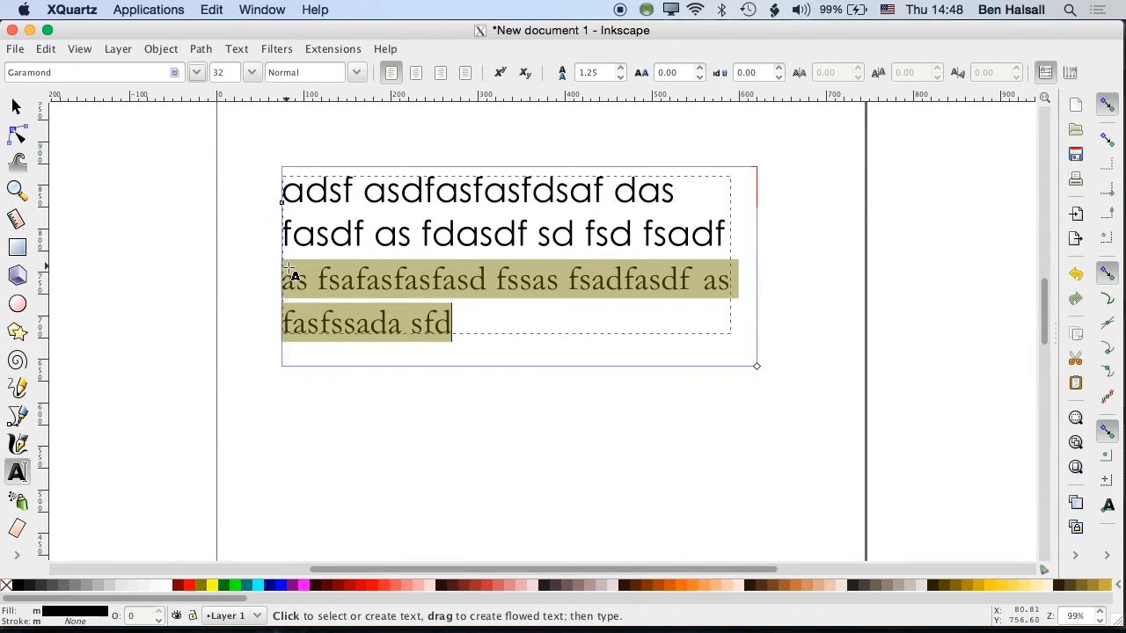
click(290, 275)
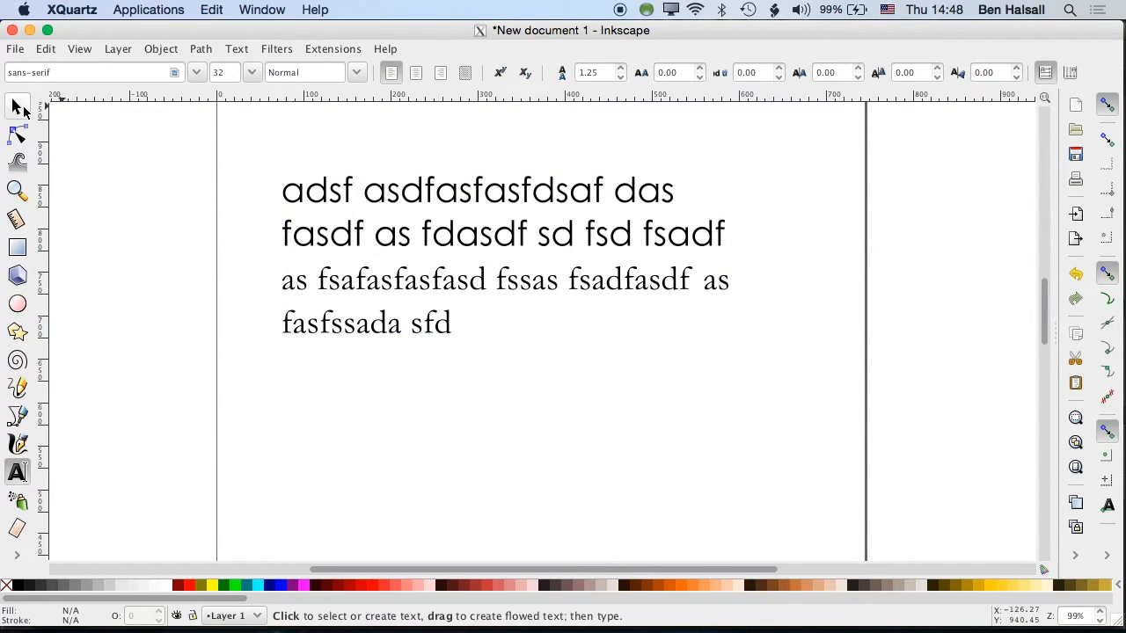
Step: Examine the letter shapes of the Century Gothic lines and the Garamond lines up close to compare them
click(17, 106)
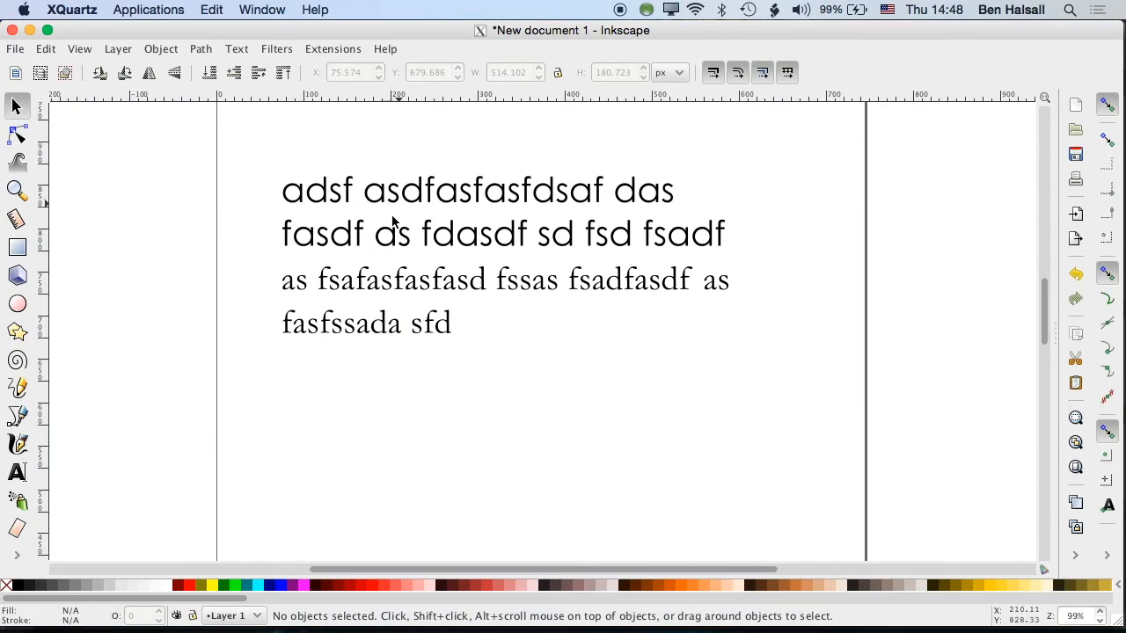
key(plus)
key(plus)
key(plus)
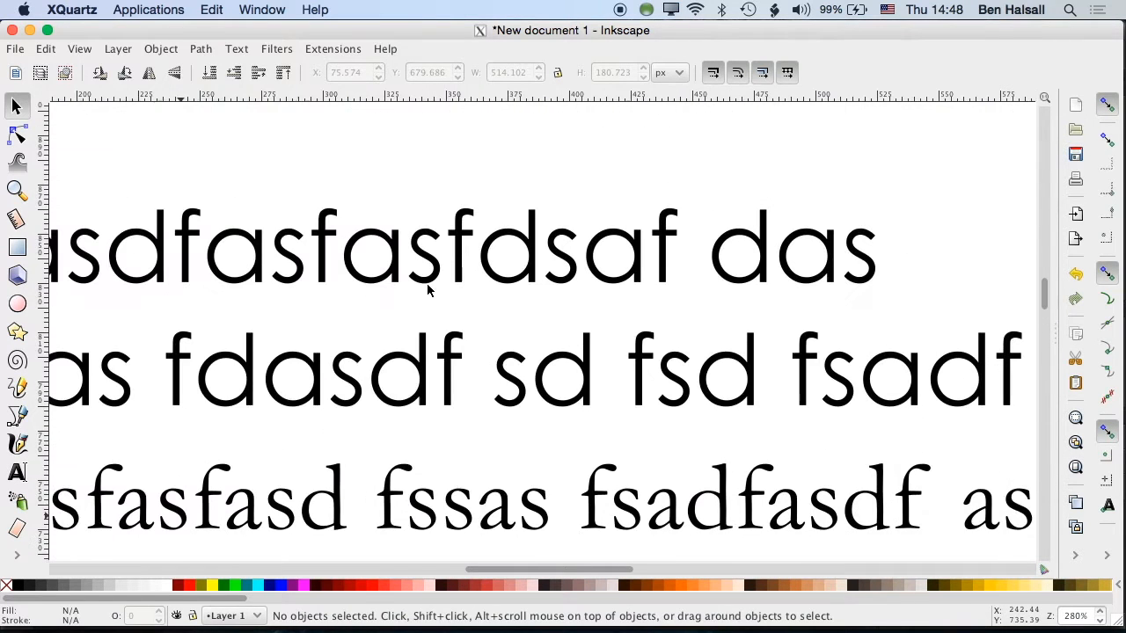
scroll(427, 285, down, 3)
scroll(427, 286, up, 2)
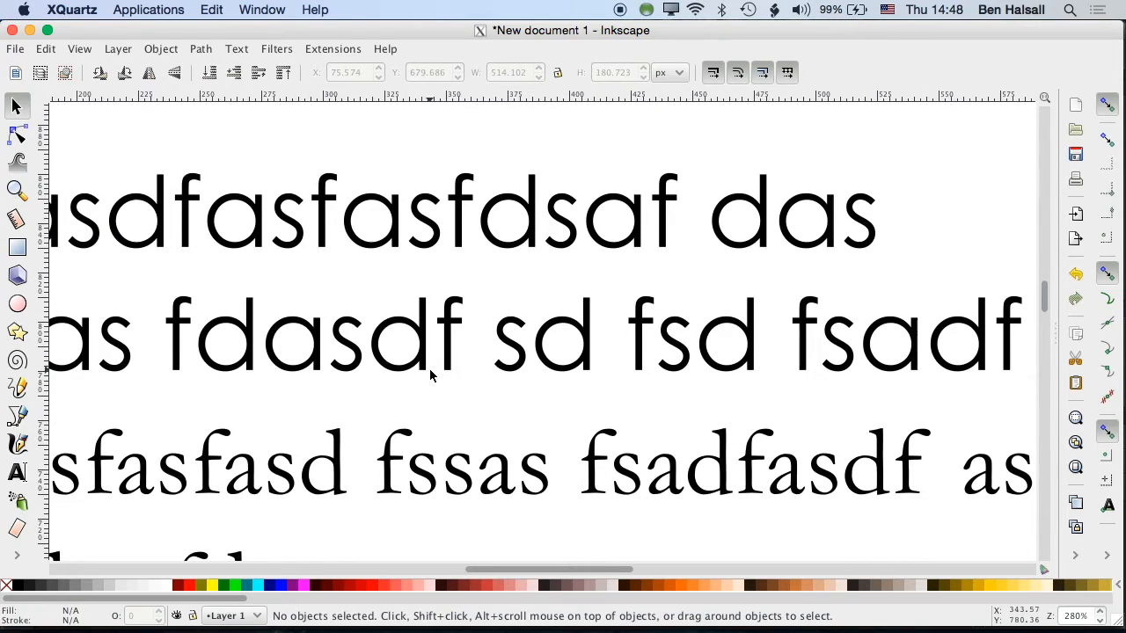
scroll(431, 376, down, 2)
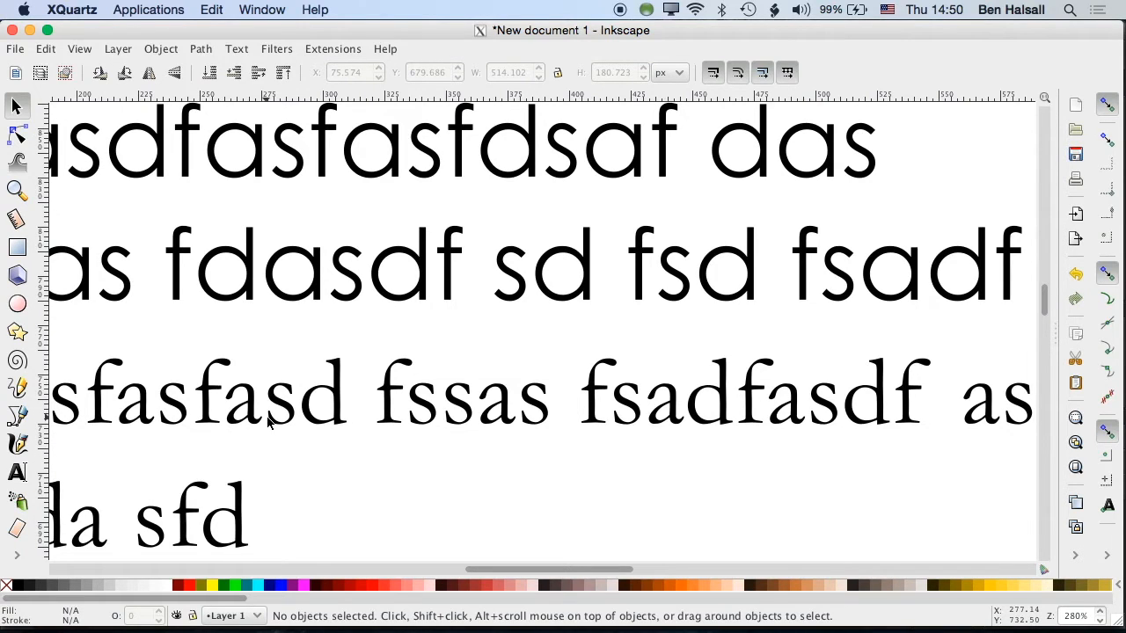
scroll(268, 422, down, 2)
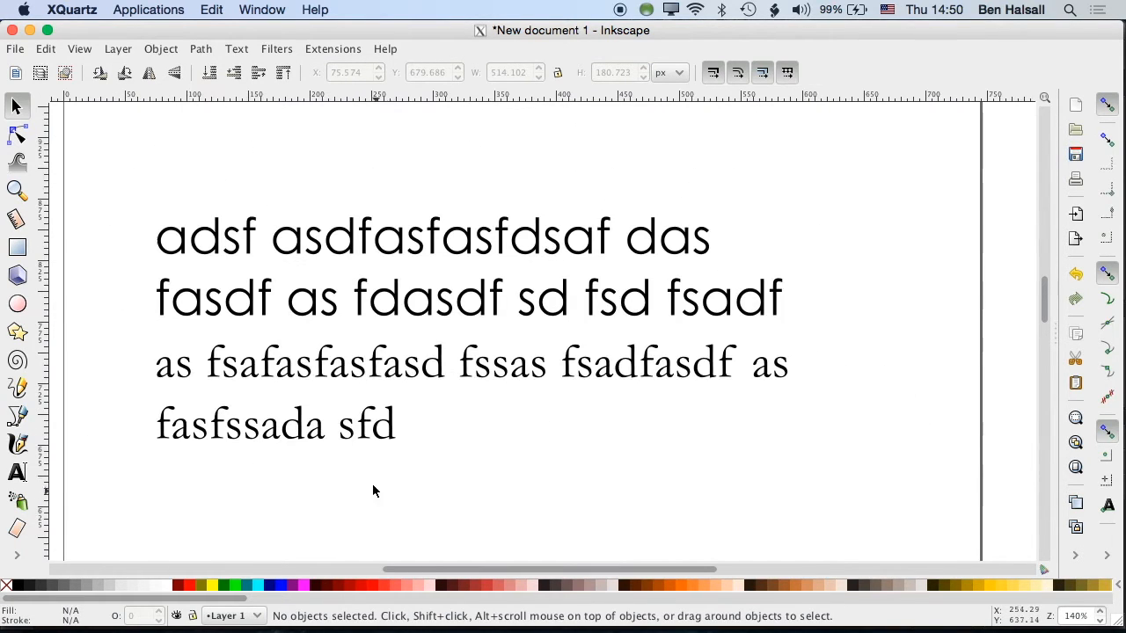
Step: Add the paragraph "asdf asdf asdf" at the end of the flowed text and enlarge the frame to fit it
double_click(396, 431)
key(Return)
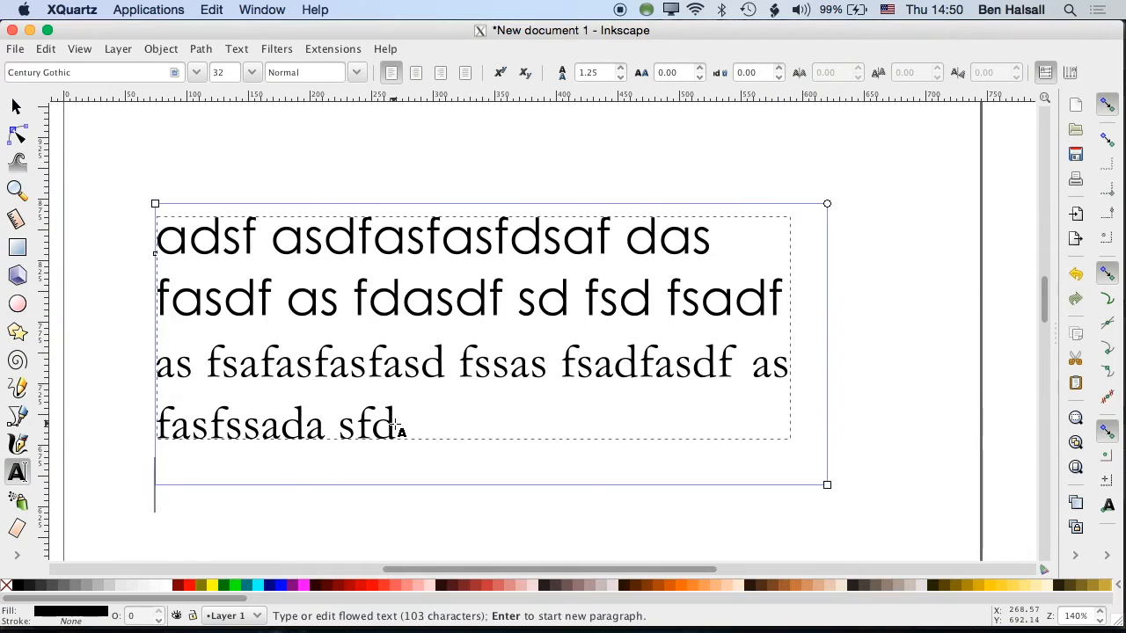
key(BackSpace)
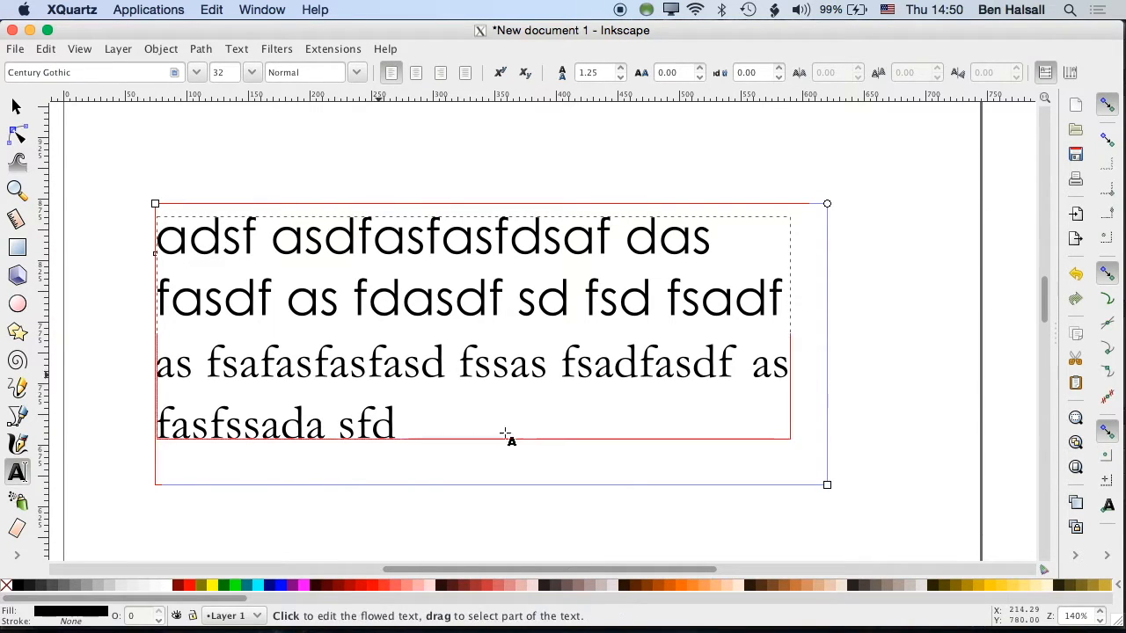
drag(827, 485, 851, 536)
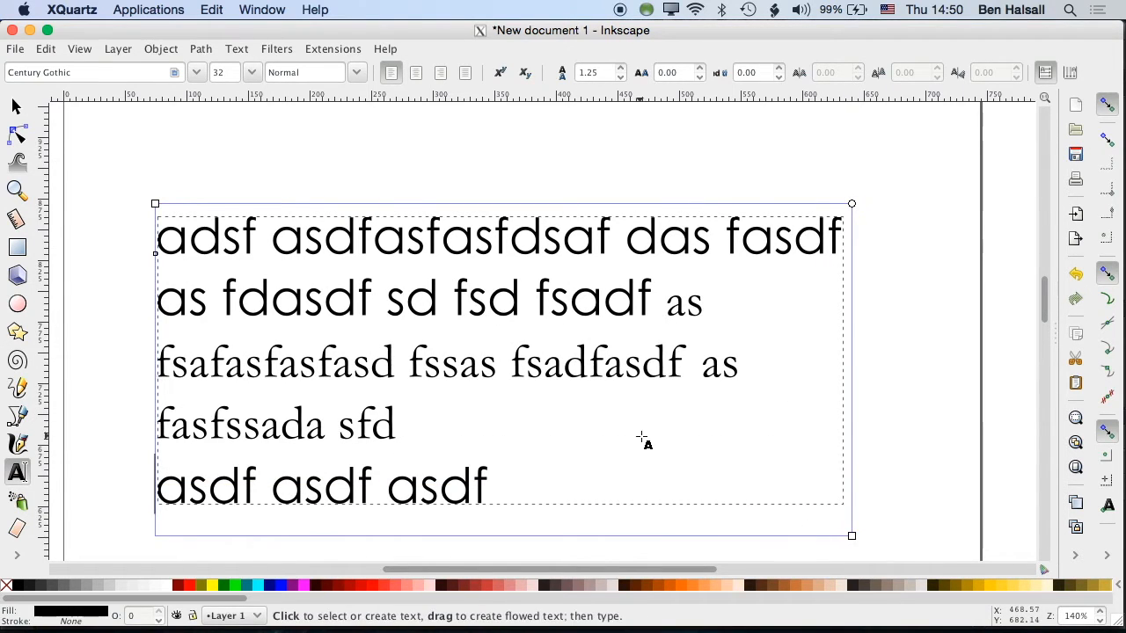
Step: Delete the final letter "f" of the last paragraph and finish editing the flowed text
scroll(643, 442, down, 3)
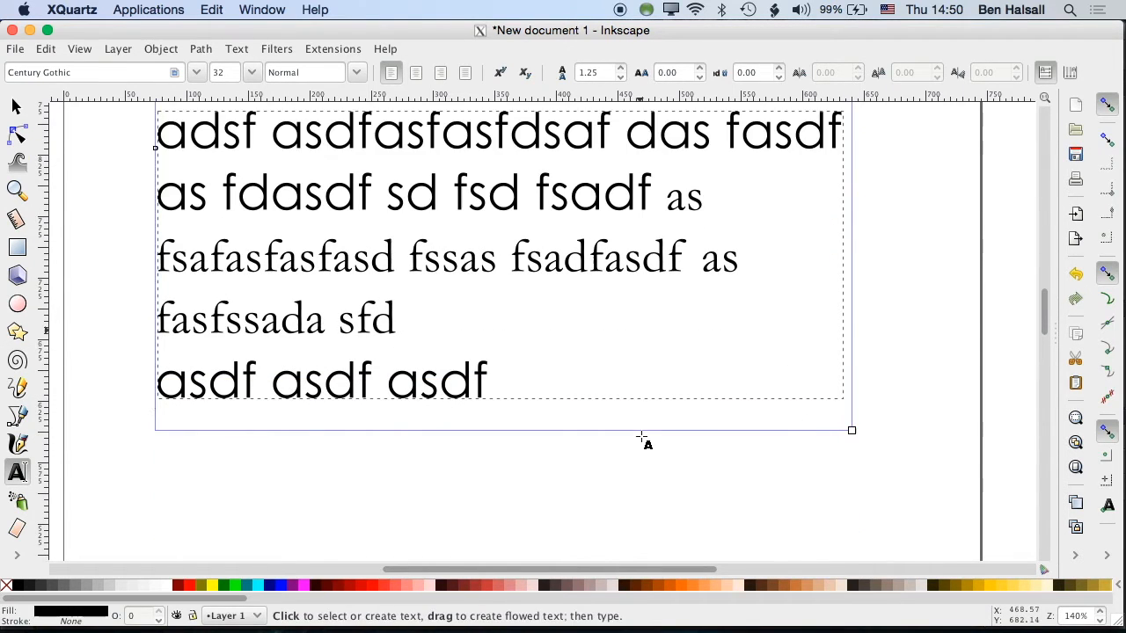
click(479, 378)
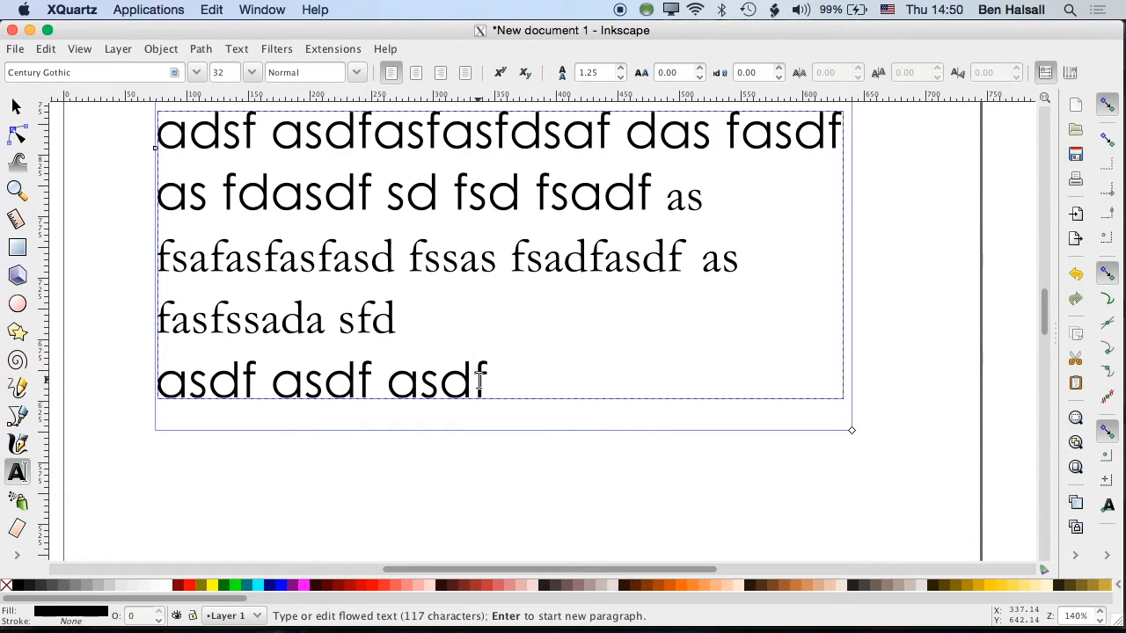
key(Delete)
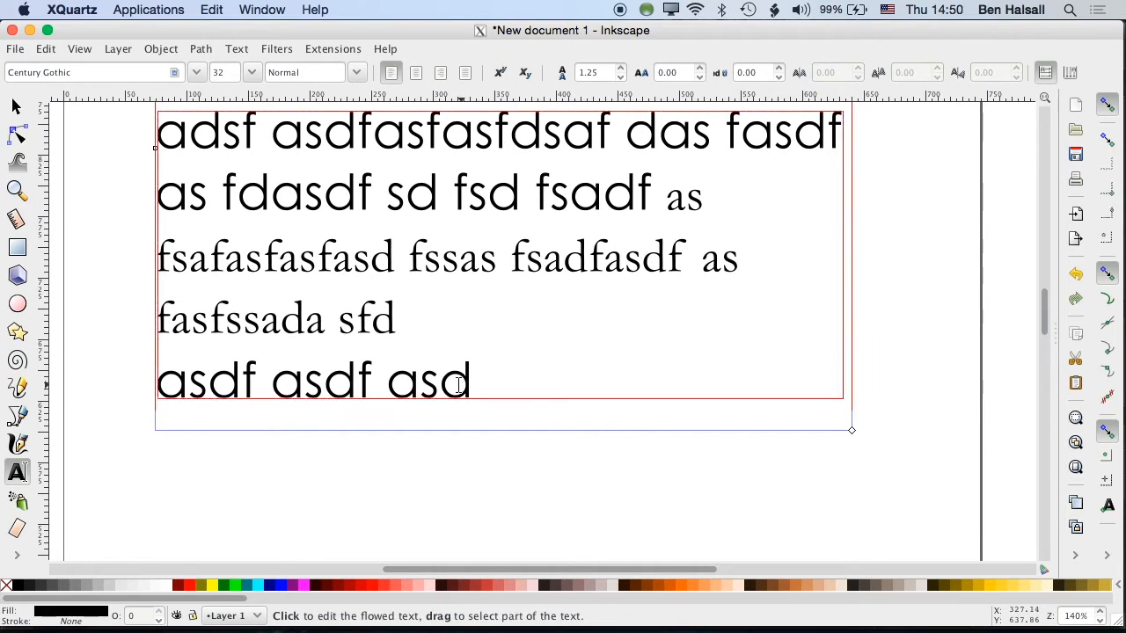
key(Escape)
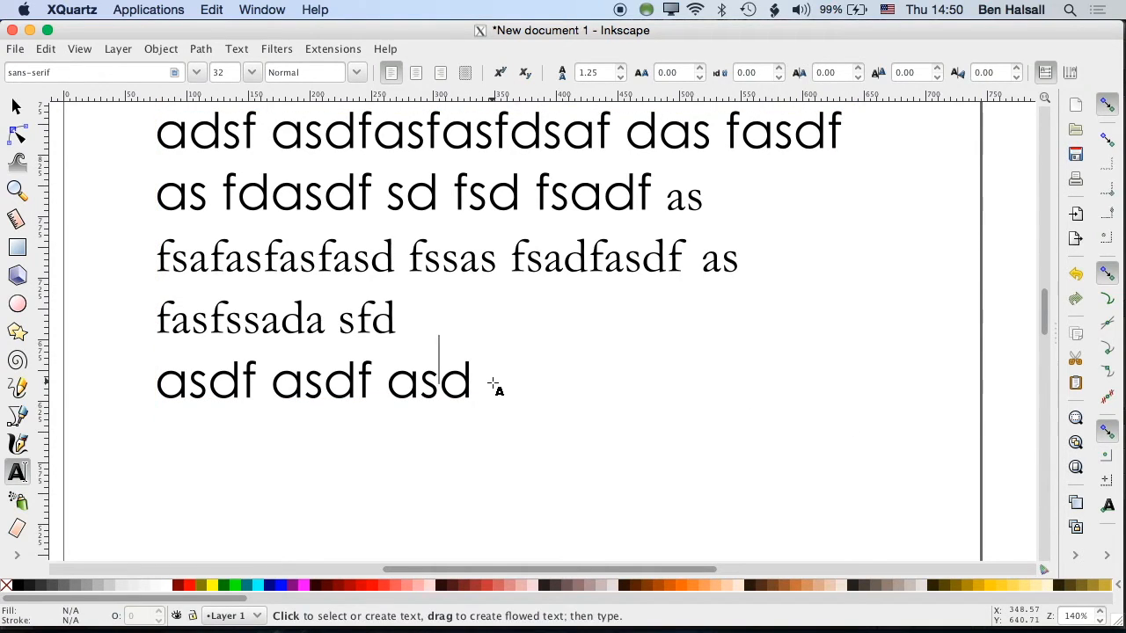
Step: Place a separate text object reading "asdfasdfz" just below the last line of the flowed text
click(440, 444)
text(asdfasdfz)
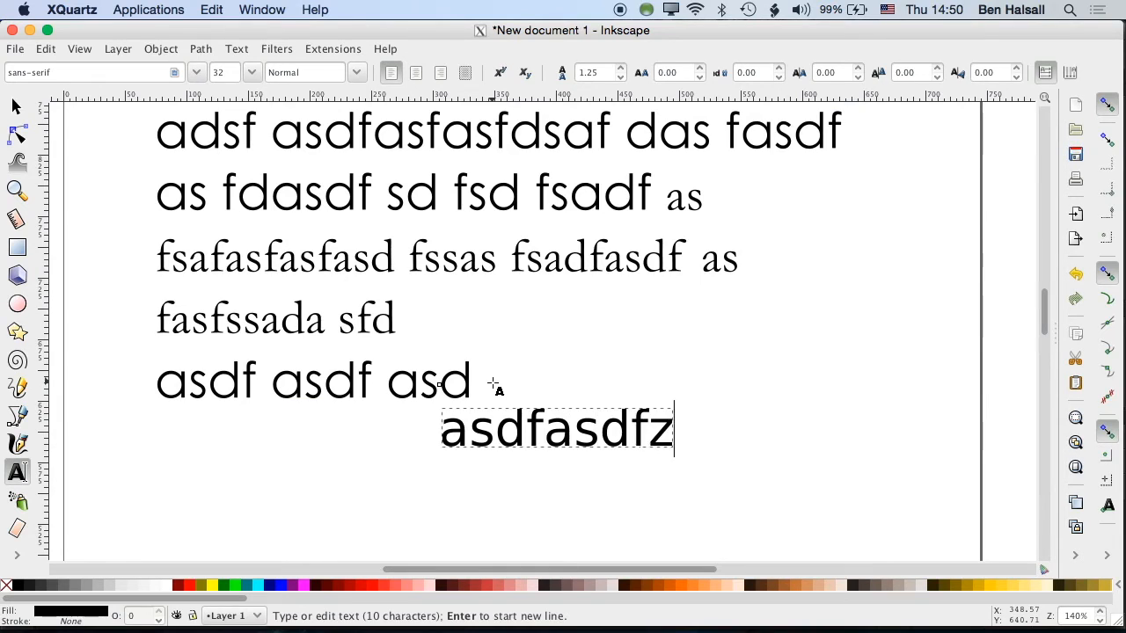
Step: Delete all characters of the separate text object below the flowed text and finish editing it
key(BackSpace)
key(BackSpace)
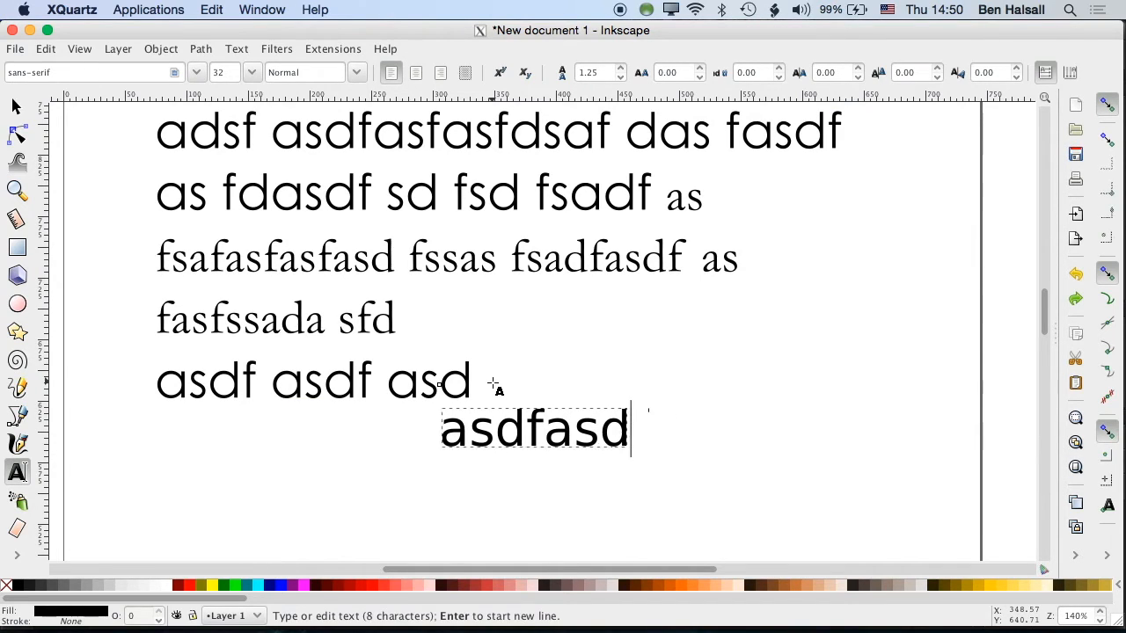
key(BackSpace)
key(BackSpace)
key(BackSpace)
key(BackSpace)
key(BackSpace)
key(BackSpace)
key(BackSpace)
key(Escape)
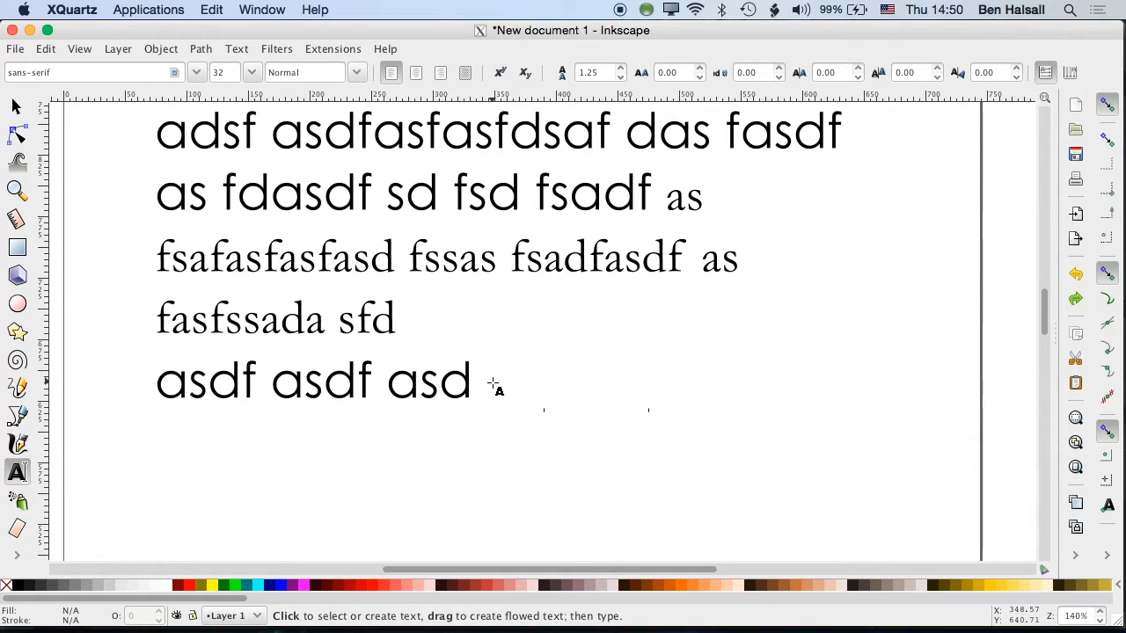
Step: Add the paragraph "asdfasdfasdfasdfsadfasdf sdf" at the end of the flowed text and enlarge the frame downward to show it
click(445, 384)
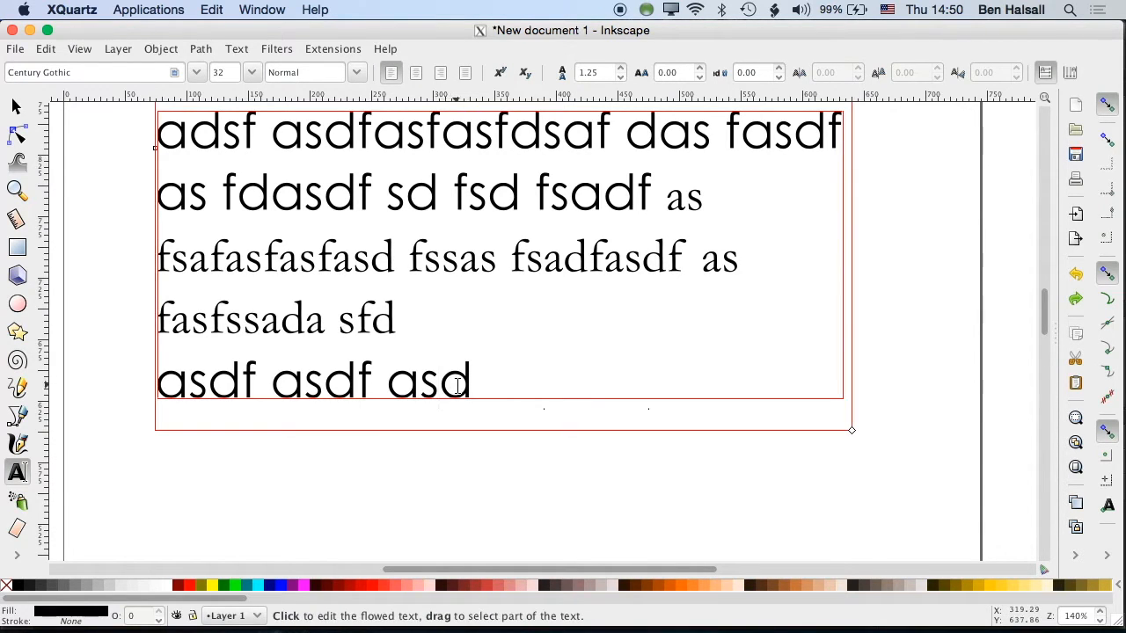
click(457, 384)
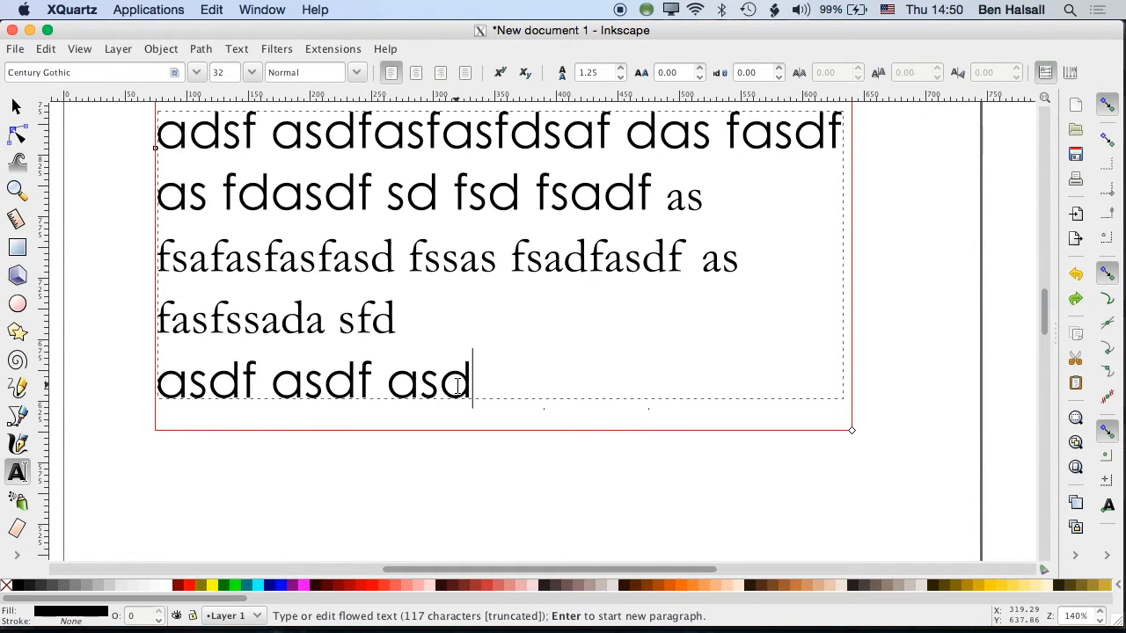
key(Return)
key(BackSpace)
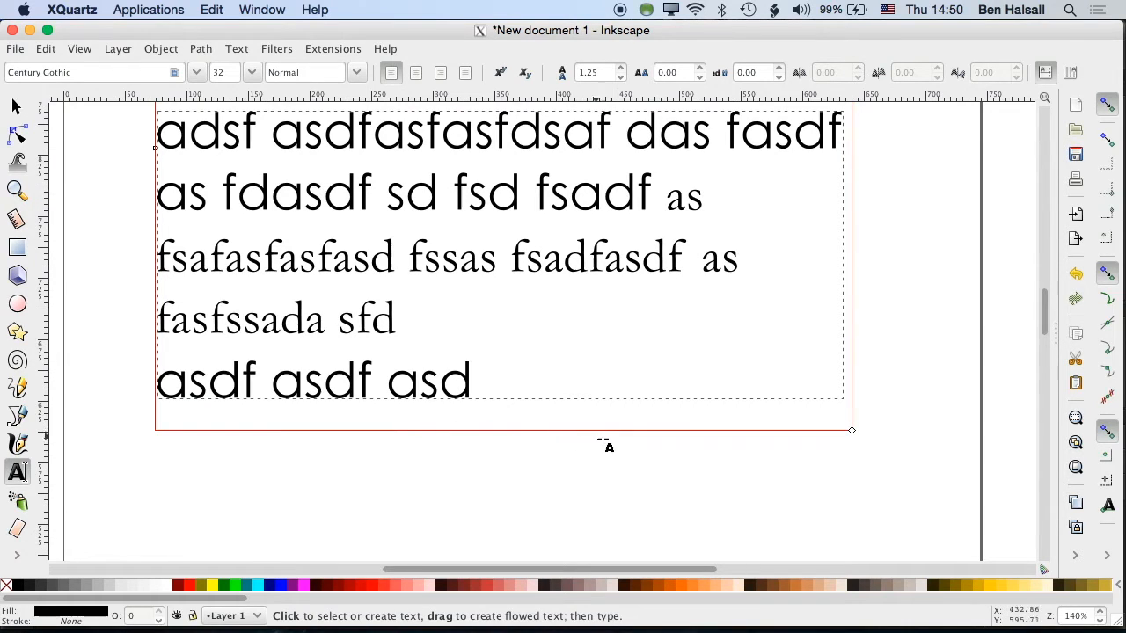
drag(854, 432, 869, 498)
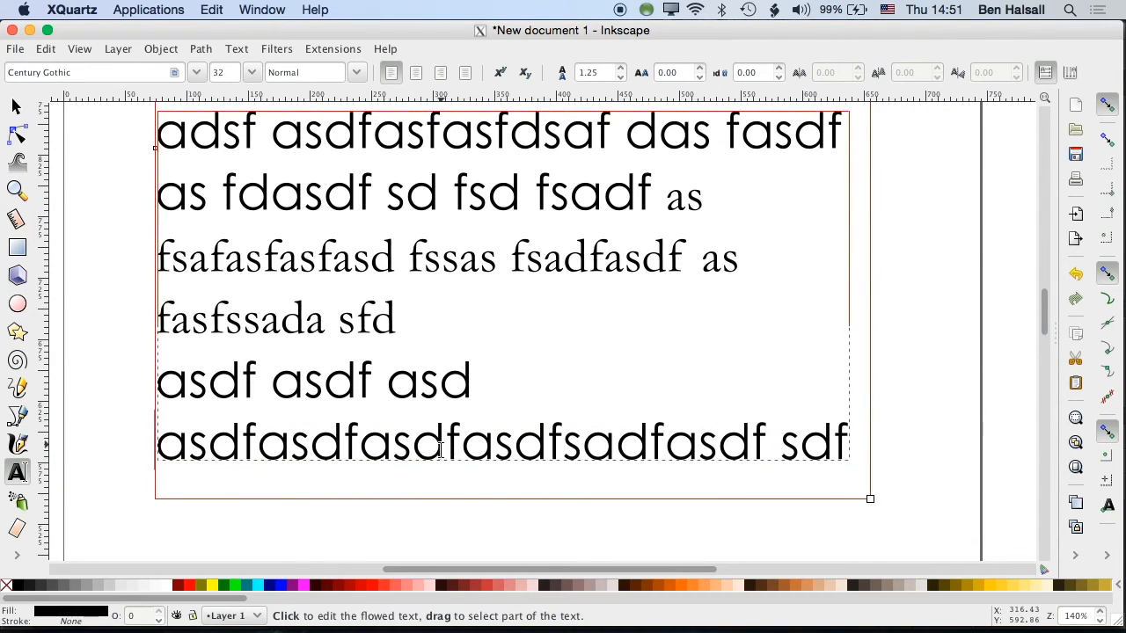
Step: Cut off the last visible line of the flowed text after "asdfasdfas"
click(414, 450)
key(shift+End)
key(Delete)
Step: Set the last two lines, "asdf asdf asd" and "asdfasdfas", to the Rockwell font
drag(413, 450, 158, 385)
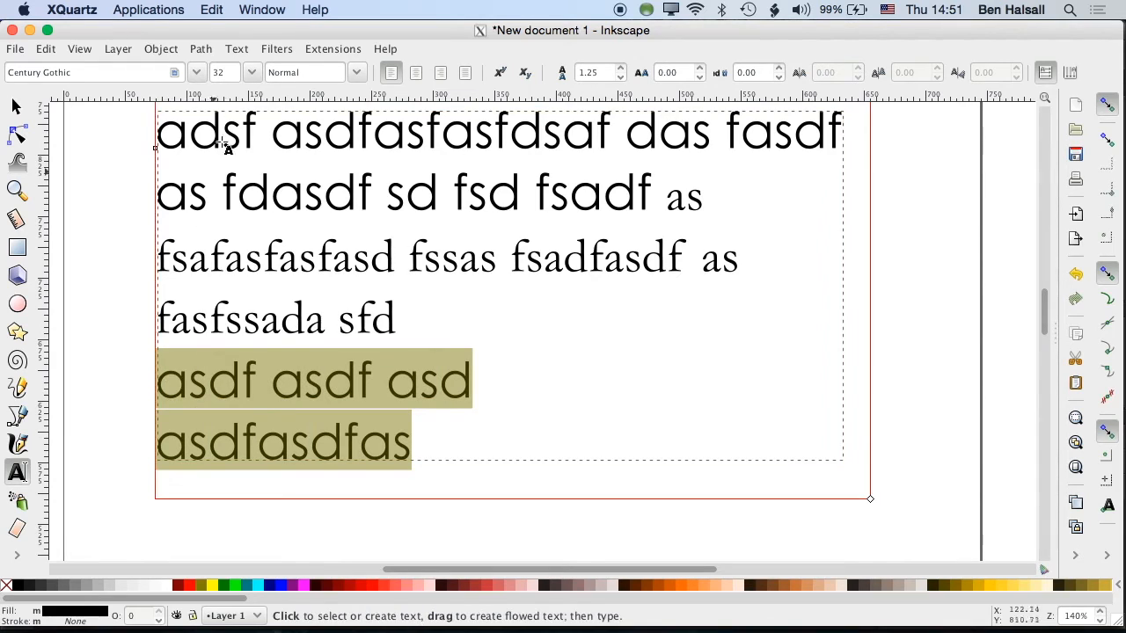
click(157, 73)
text(ro)
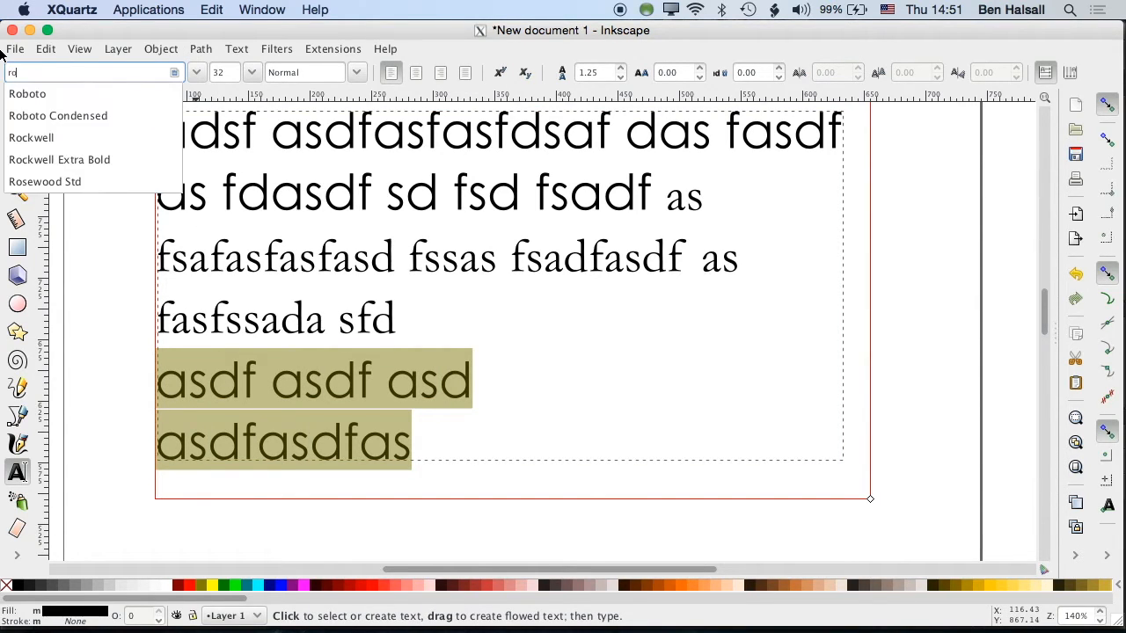
text(ck)
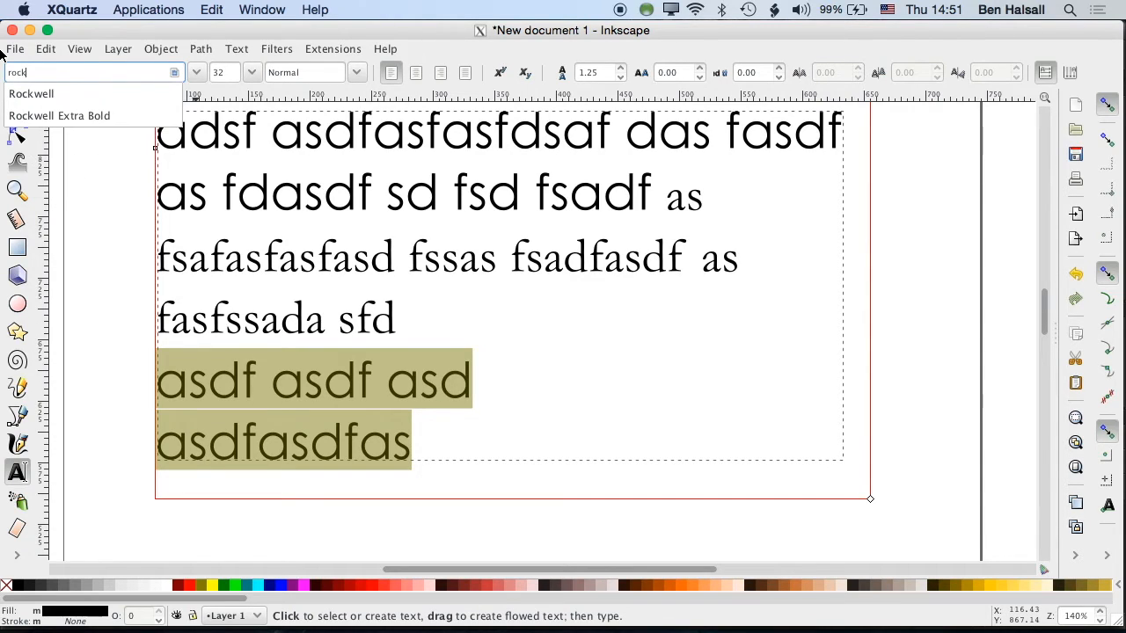
click(26, 93)
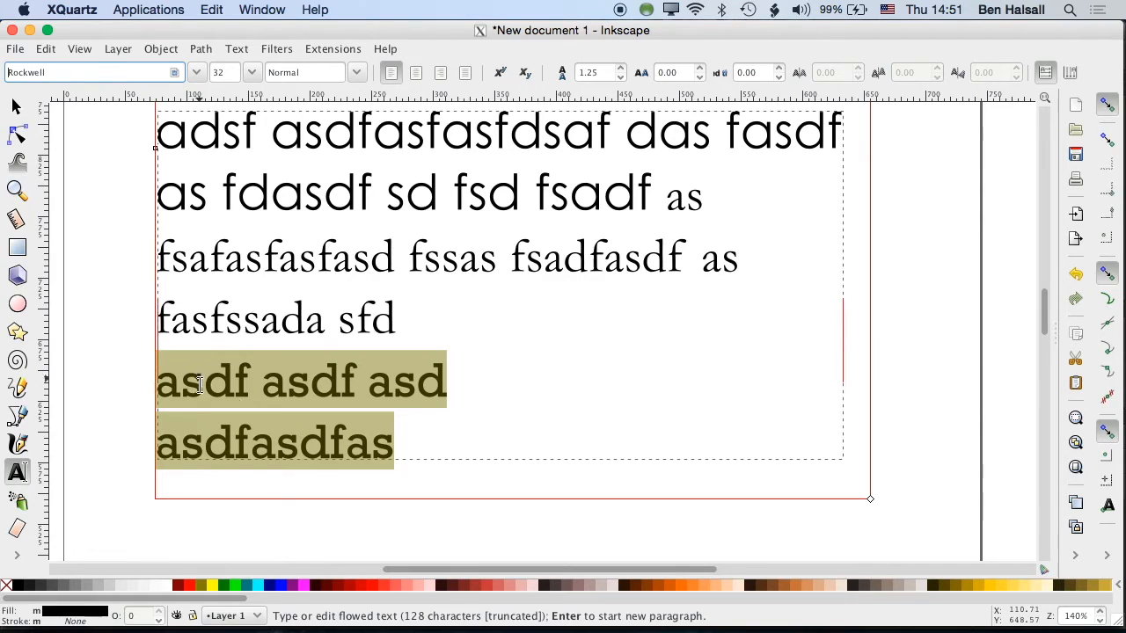
Step: Examine the letter shapes and serifs of the words in the first Rockwell line
drag(234, 384, 369, 385)
click(256, 385)
click(369, 385)
drag(452, 384, 370, 384)
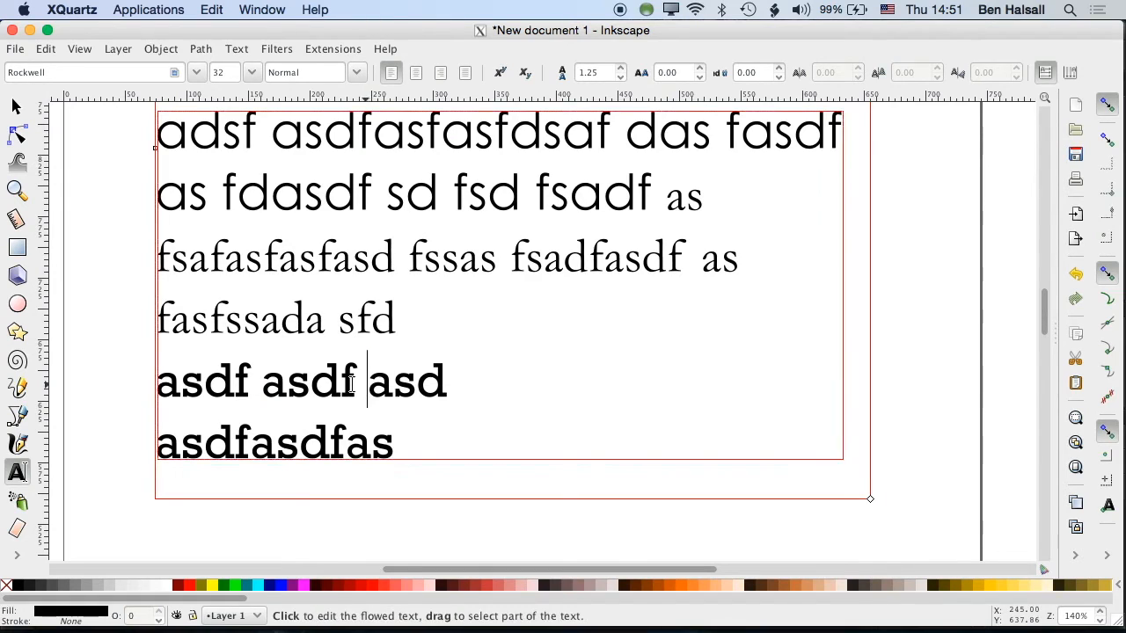
click(349, 382)
Step: Highlight the lines of the flowed text to compare the Century Gothic, Garamond and Rockwell styles
drag(393, 446, 167, 151)
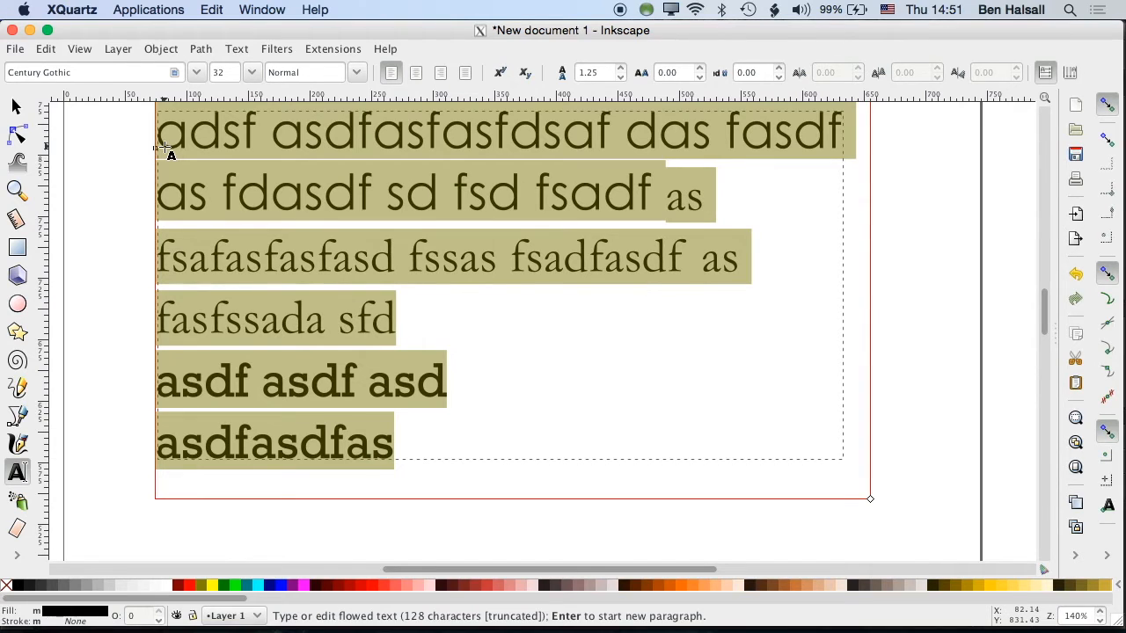
scroll(165, 150, up, 2)
scroll(165, 149, down, 2)
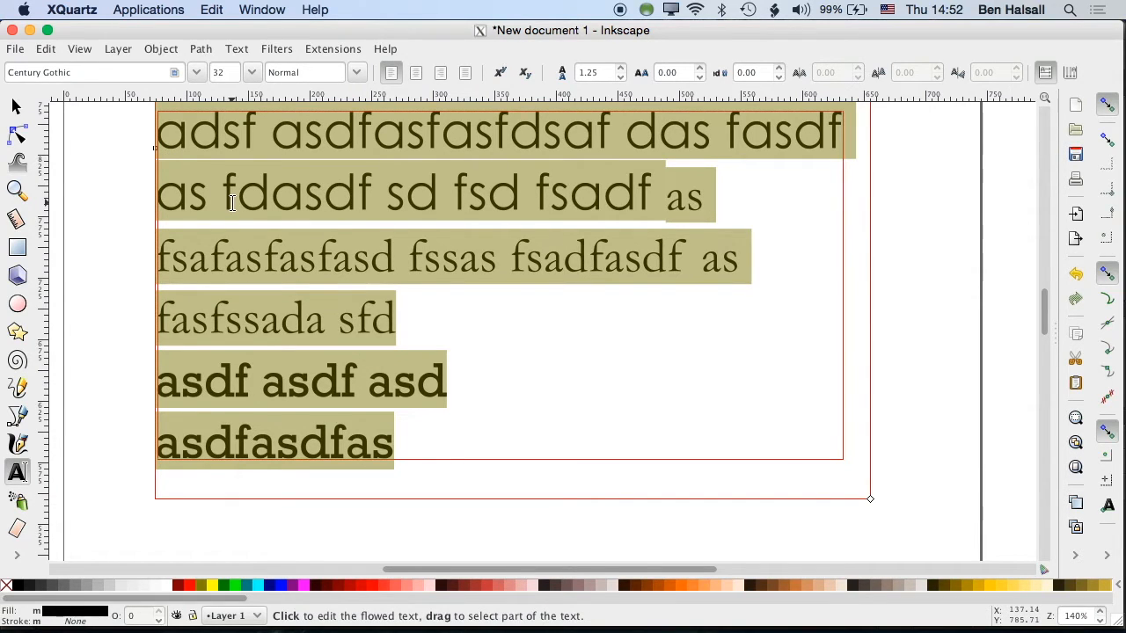
click(165, 138)
drag(164, 138, 380, 448)
Step: Switch to Safari and find the example posters under "How To Design Your Manifesto" on the lecture page
key(super+Tab)
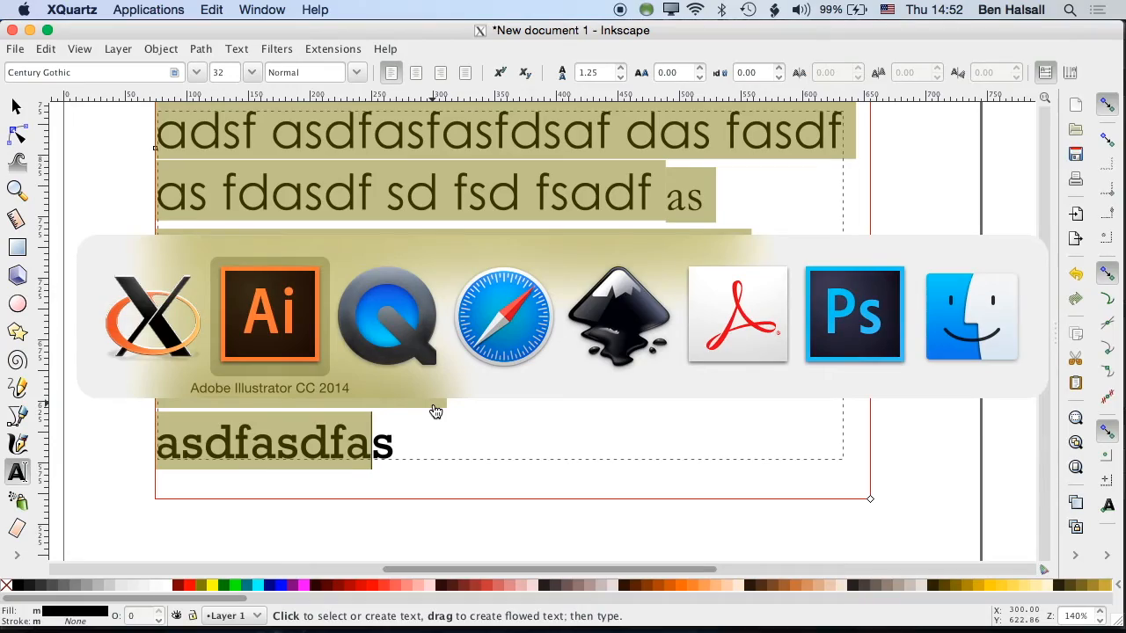
key(super+Tab)
key(super+Tab)
scroll(431, 405, up, 10)
scroll(411, 381, up, 8)
scroll(411, 381, down, 6)
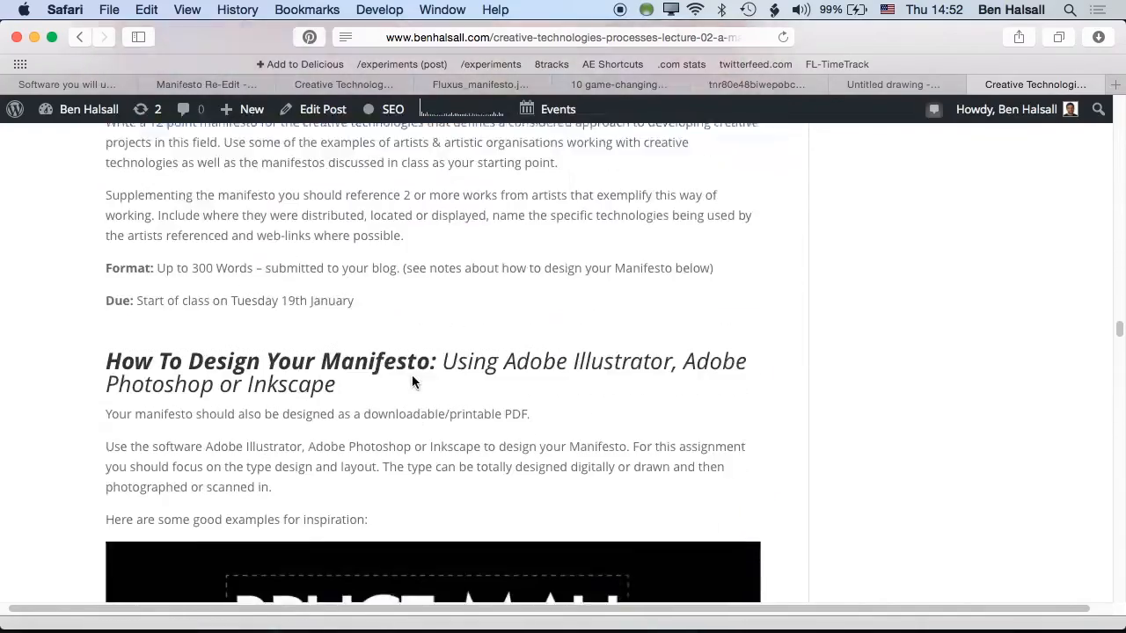
scroll(411, 381, down, 2)
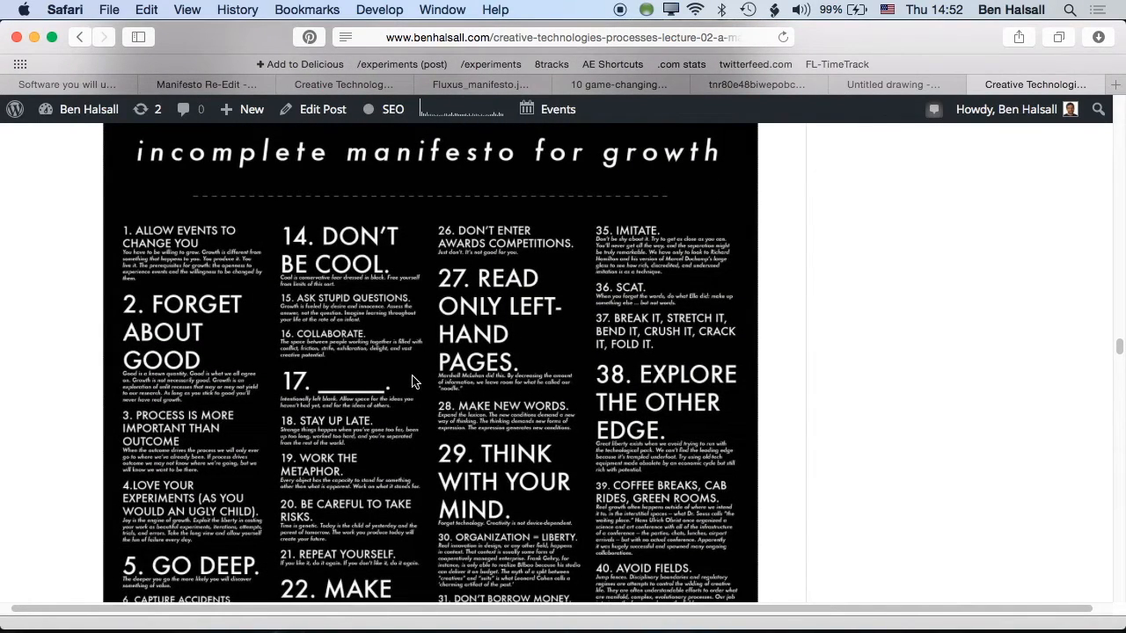
Step: Look through the example manifesto posters enlarged, and return to the black "incomplete manifesto for growth" poster at normal size
scroll(412, 381, down, 10)
scroll(412, 381, up, 3)
key(super+plus)
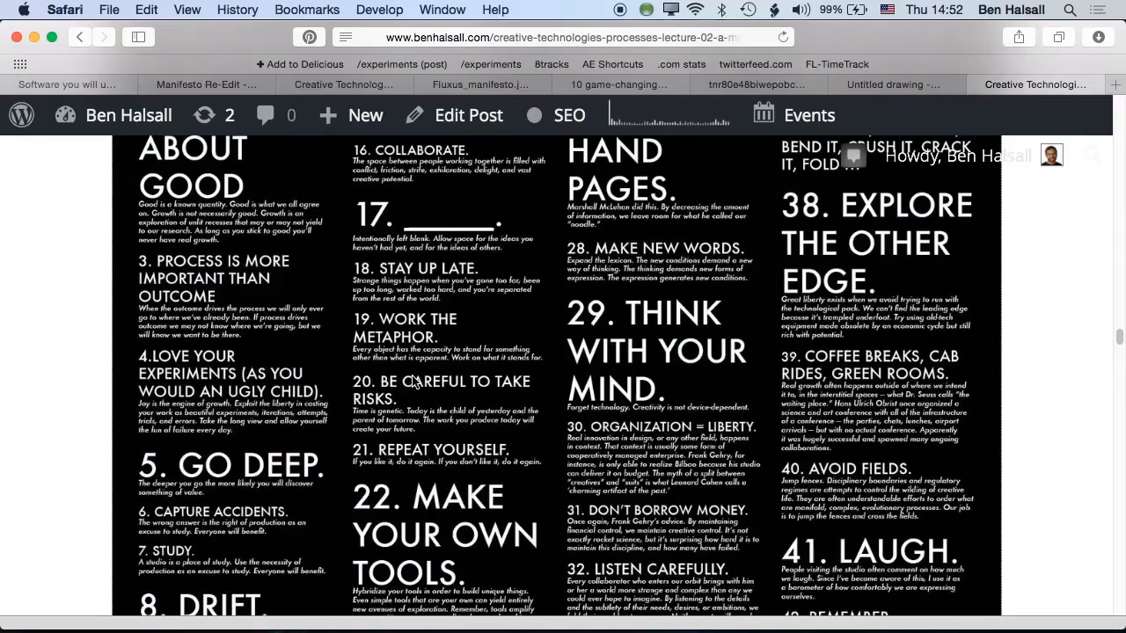
scroll(414, 382, down, 10)
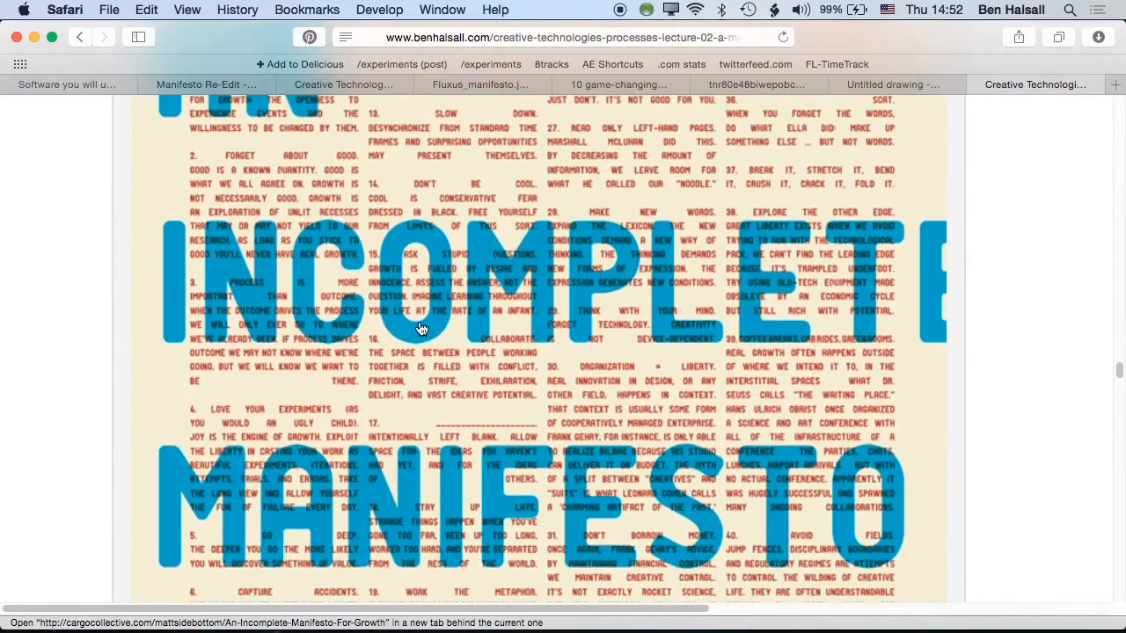
key(super+0)
scroll(422, 328, down, 2)
scroll(420, 327, down, 5)
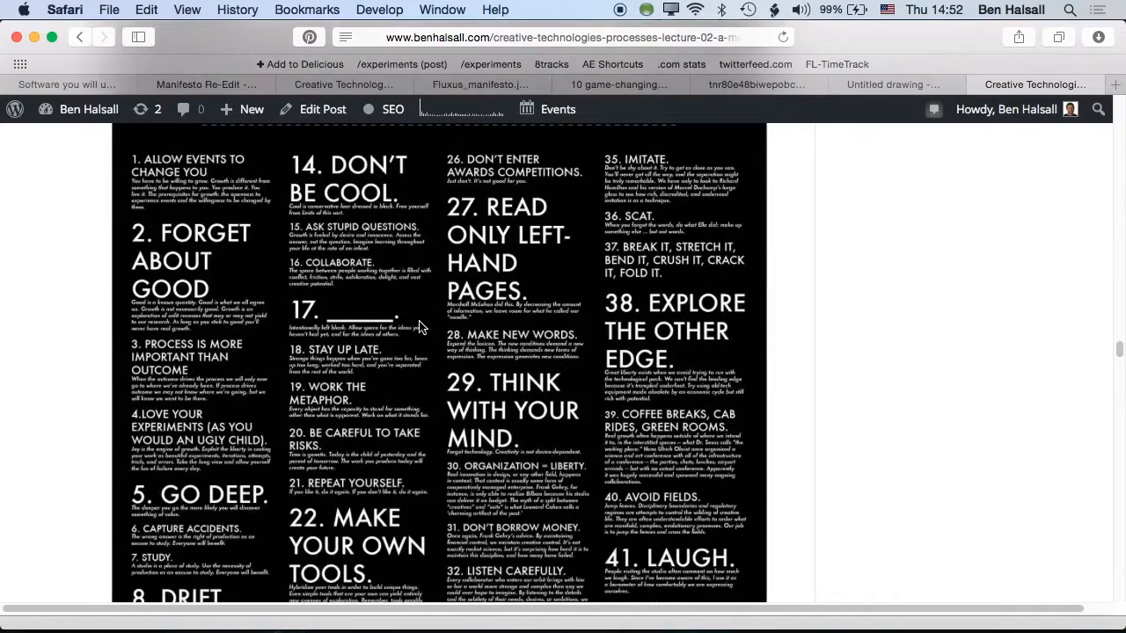
Step: Open the black "incomplete manifesto for growth" poster image in a new window and enlarge it
right_click(368, 261)
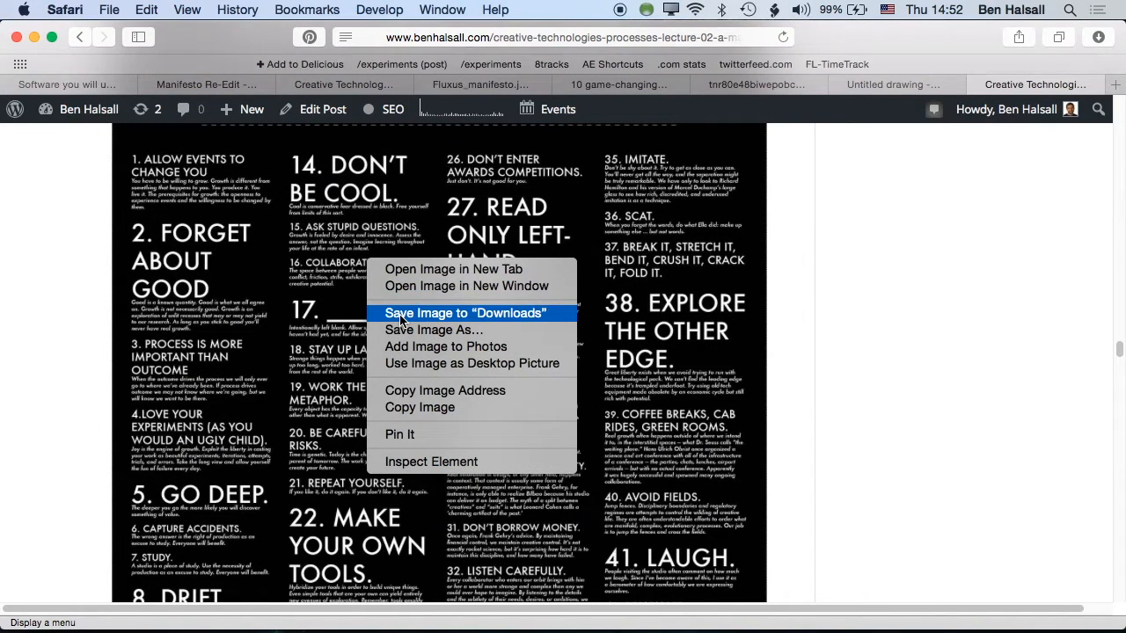
click(400, 286)
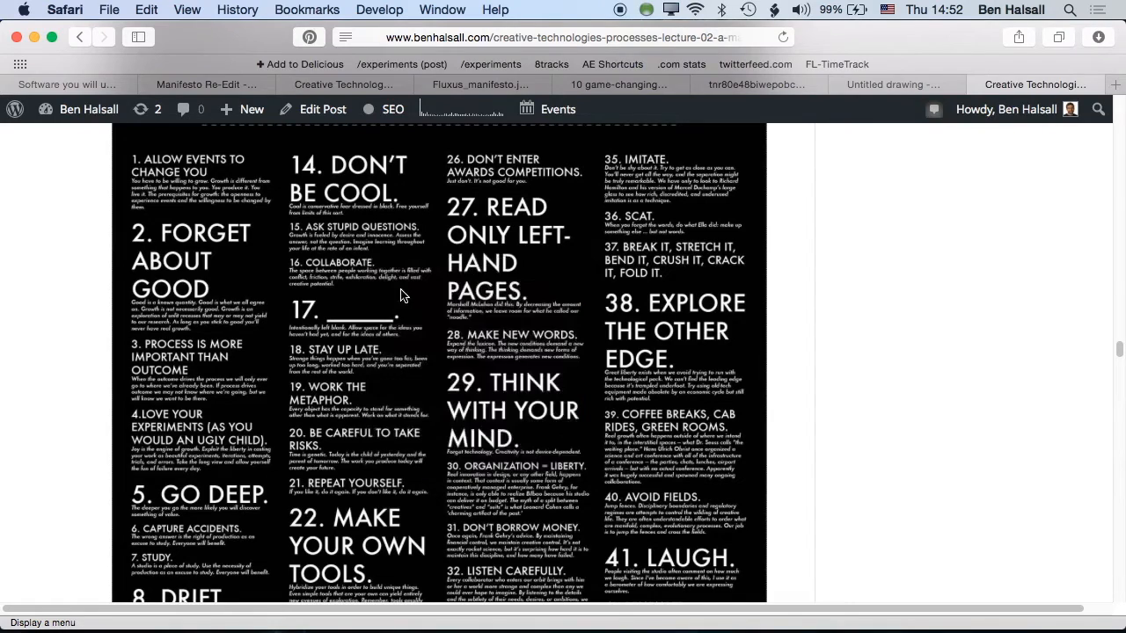
click(505, 273)
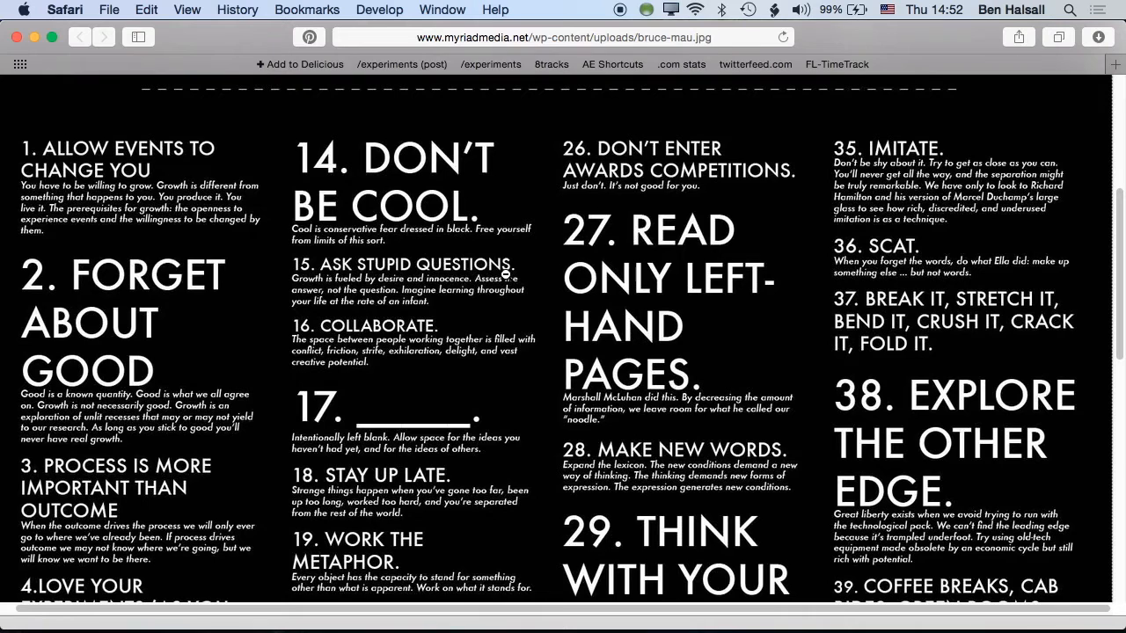
Step: Examine how the poster contrasts large and small headings with italic body text across its columns
scroll(359, 296, up, 2)
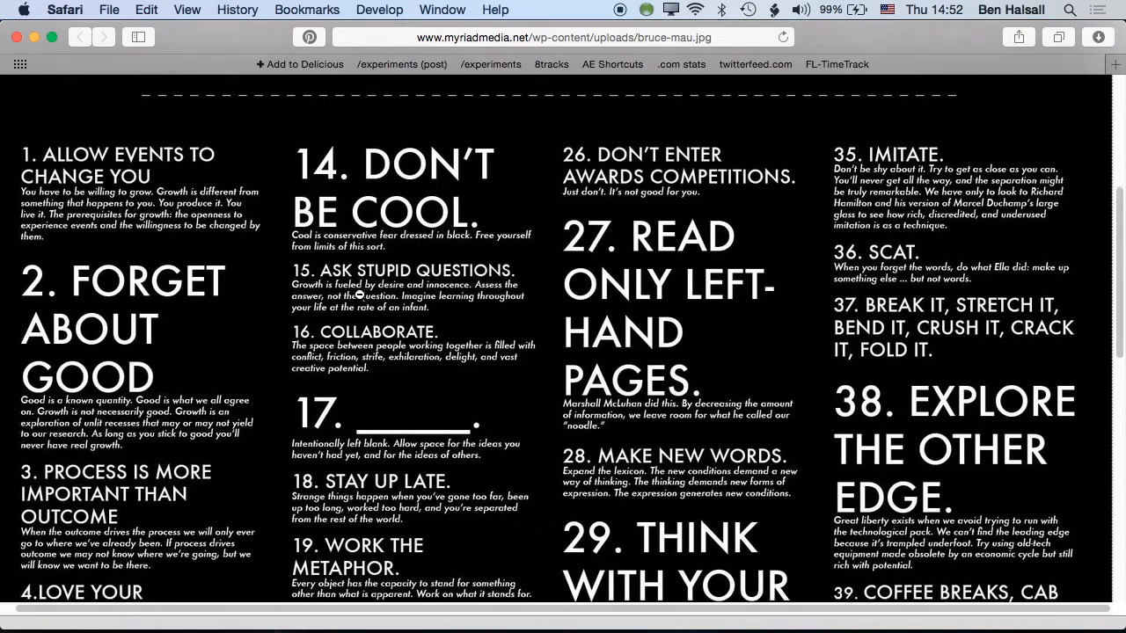
scroll(359, 296, up, 2)
scroll(396, 247, down, 2)
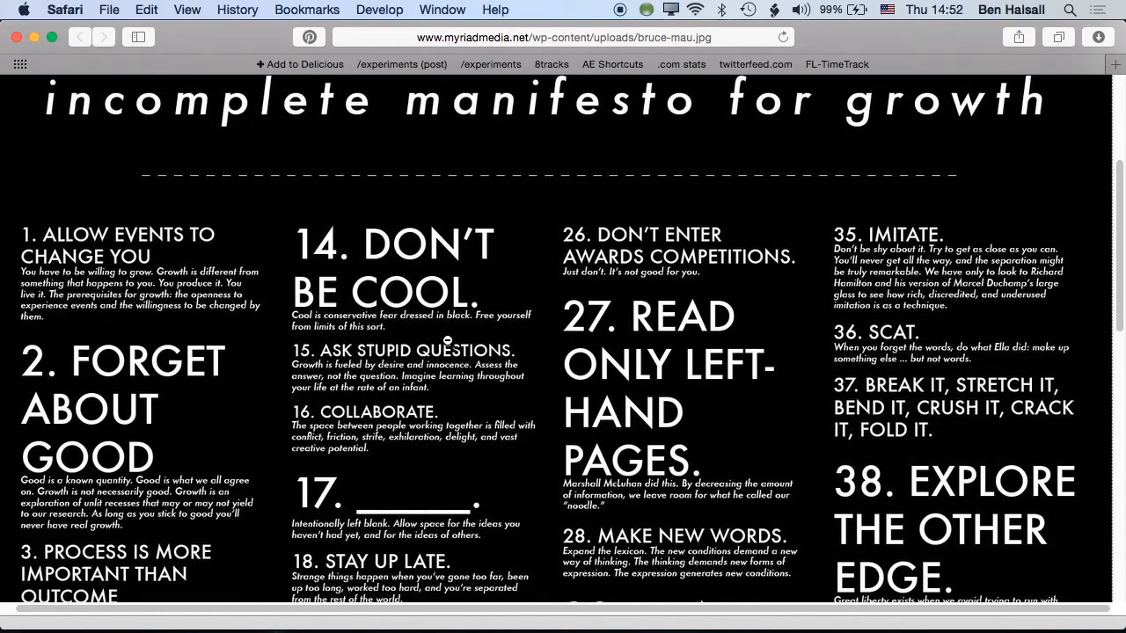
scroll(505, 403, down, 3)
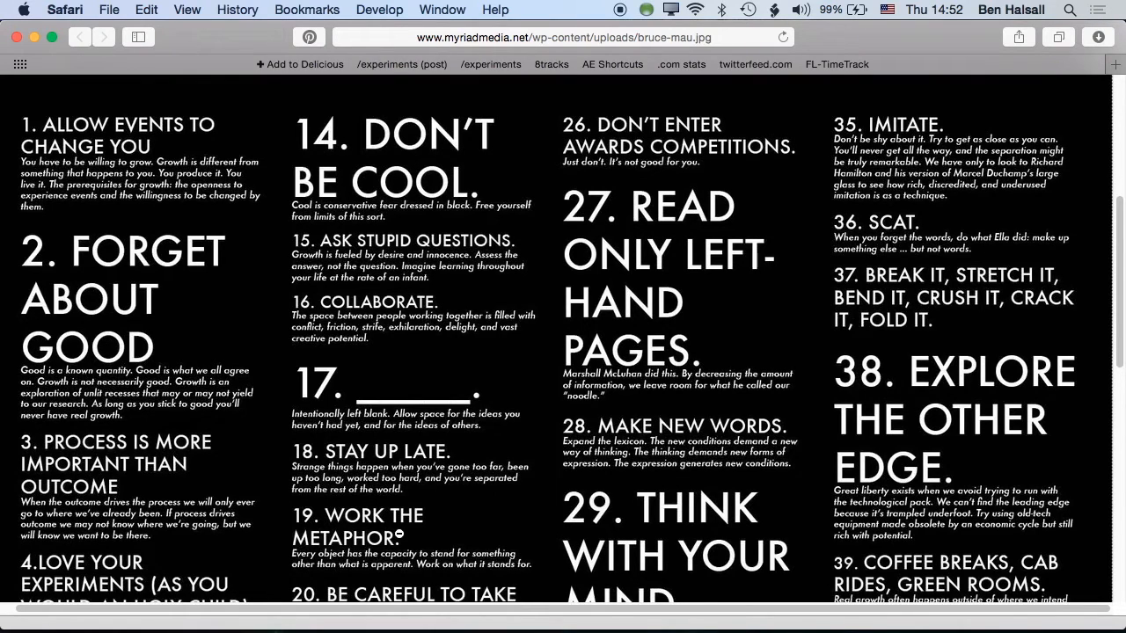
scroll(398, 534, up, 2)
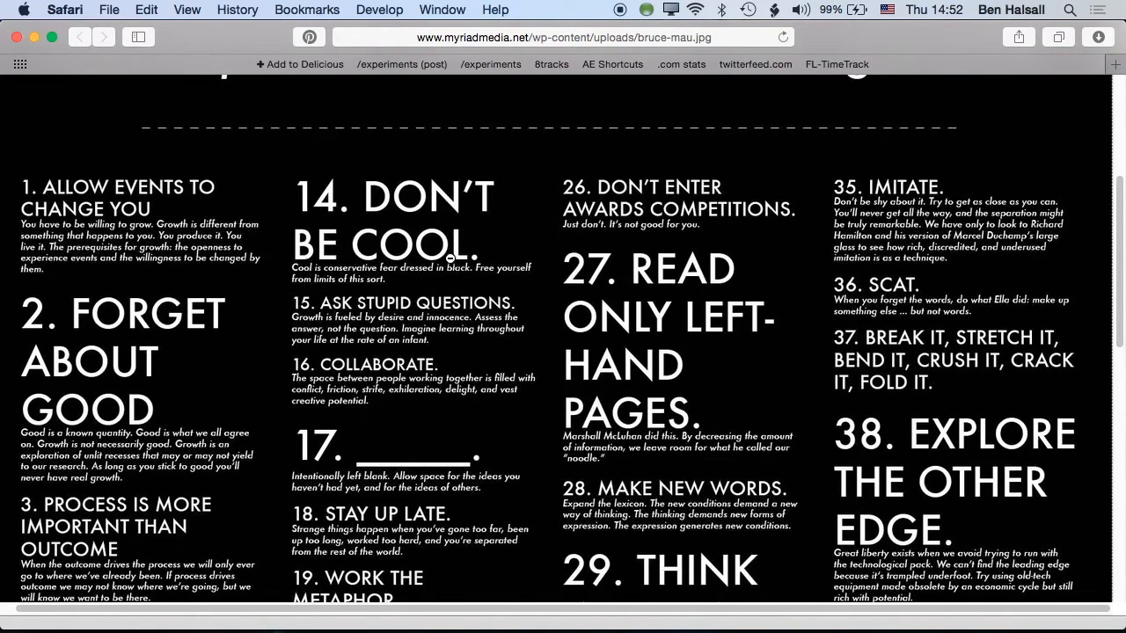
scroll(925, 462, down, 2)
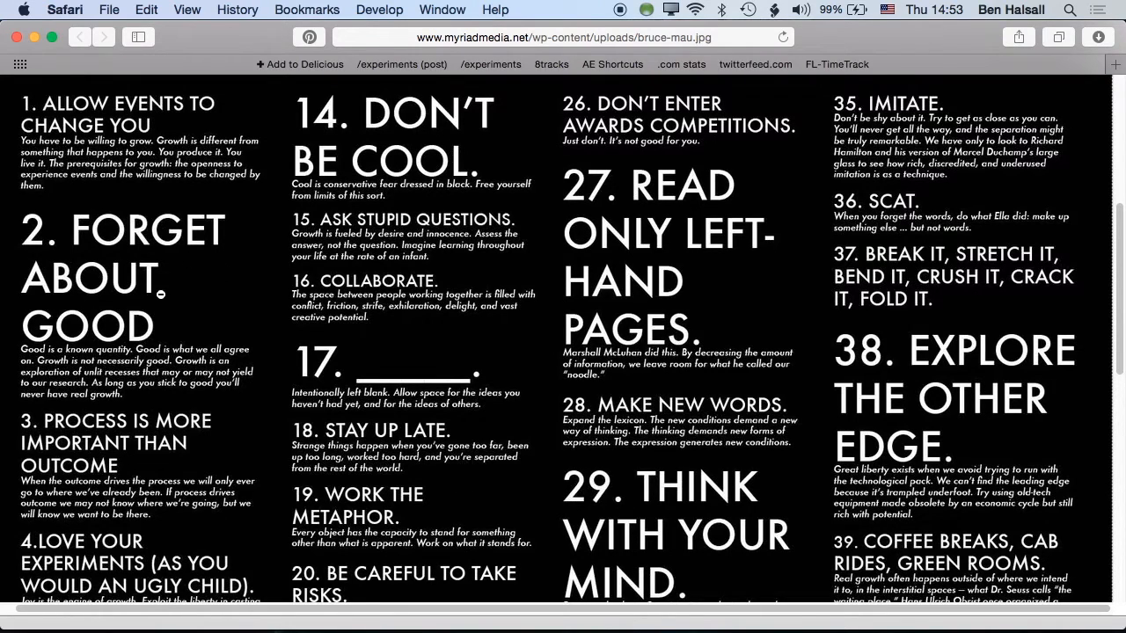
Step: Hide Safari and return to the Inkscape document with the flowed text
key(cmd+Tab)
key(super+Tab)
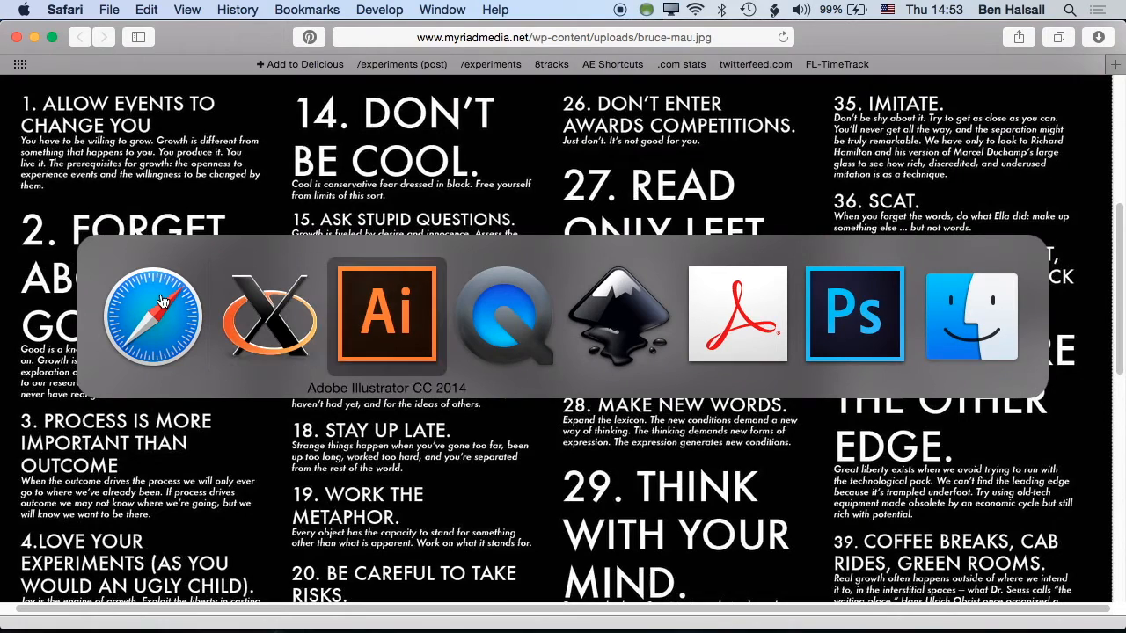
key(super+Tab)
key(super+Tab)
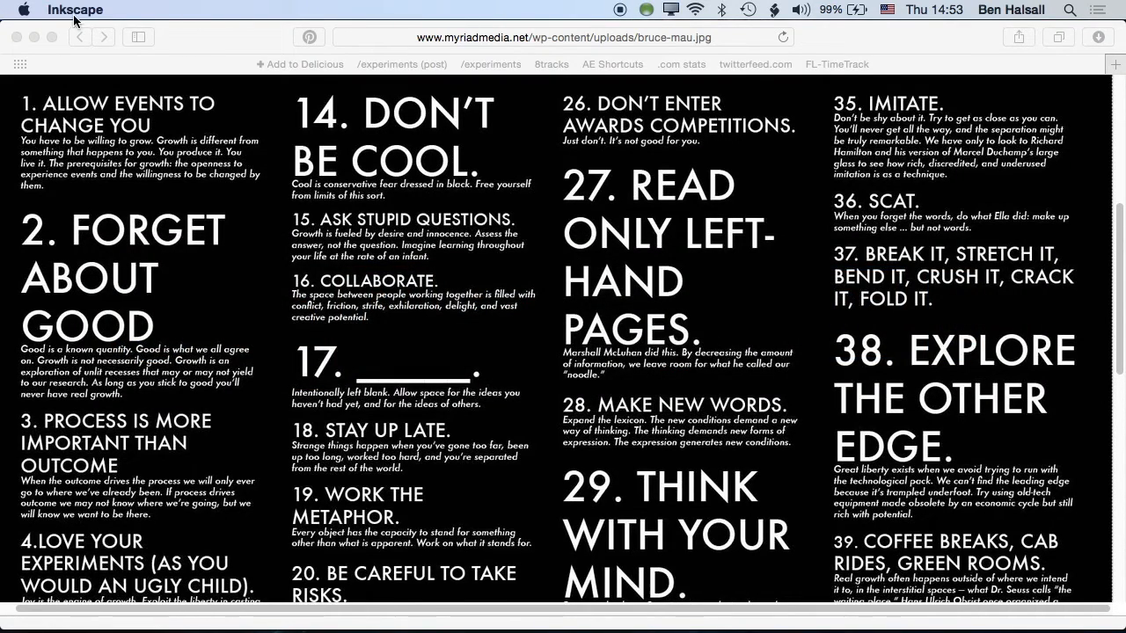
click(175, 38)
click(74, 9)
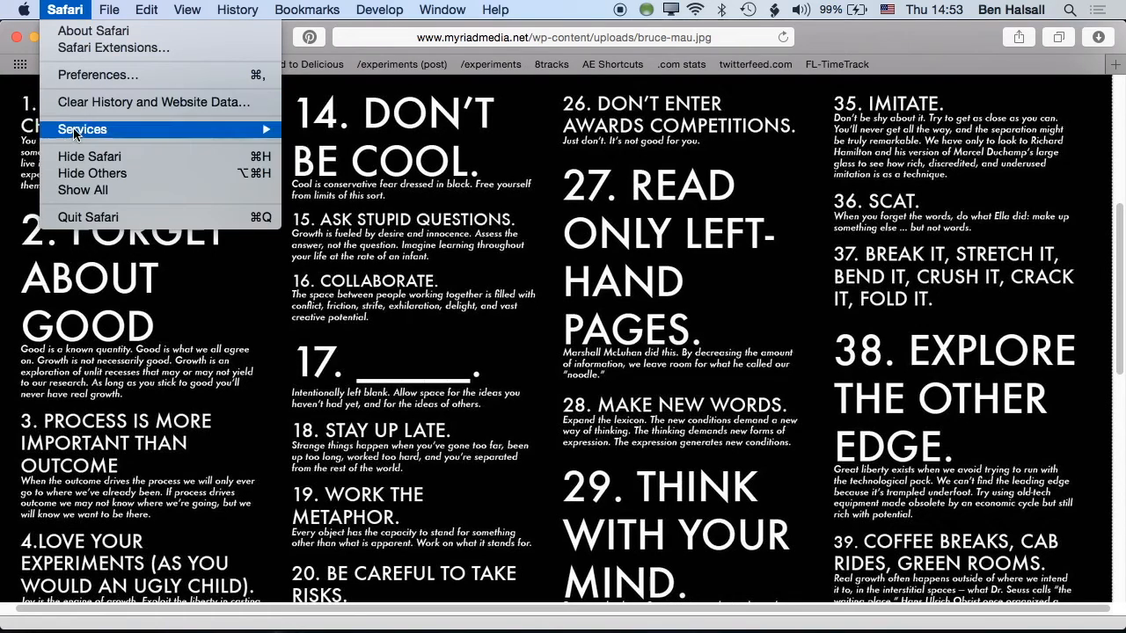
click(78, 158)
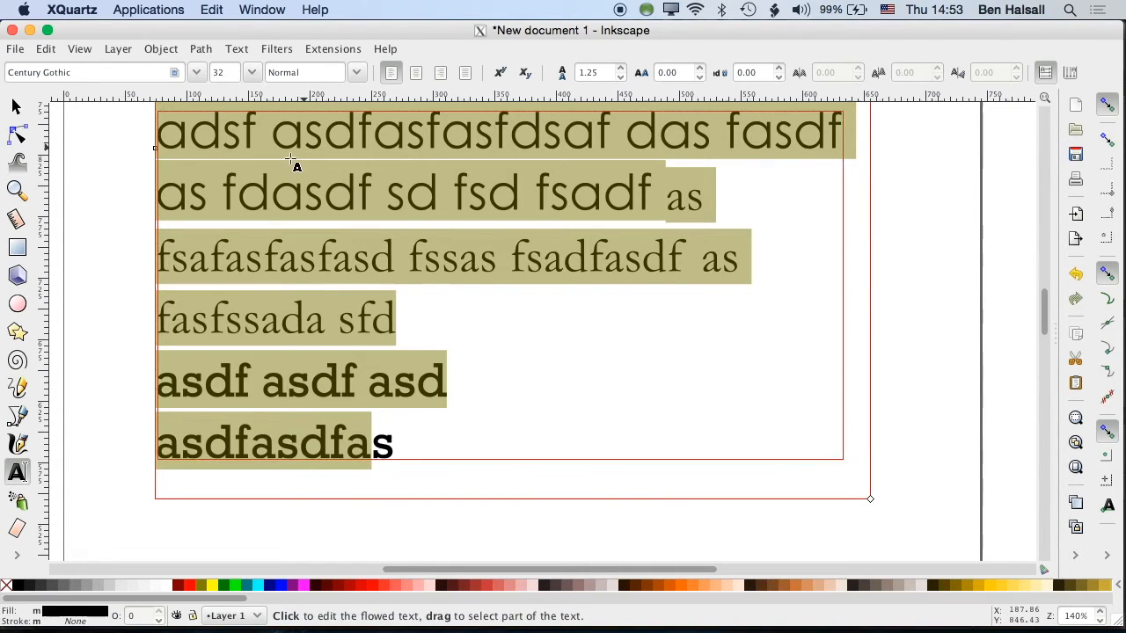
Step: Clear all the text from the flowed text frame, keeping the empty frame active for editing
click(284, 132)
drag(704, 197, 120, 124)
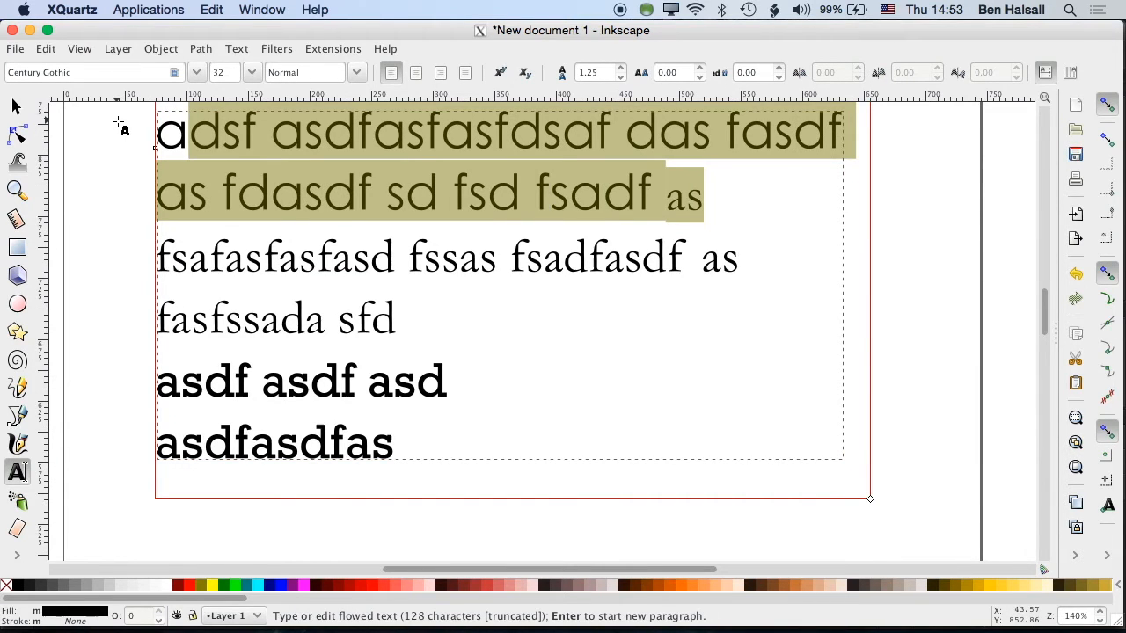
text(a f)
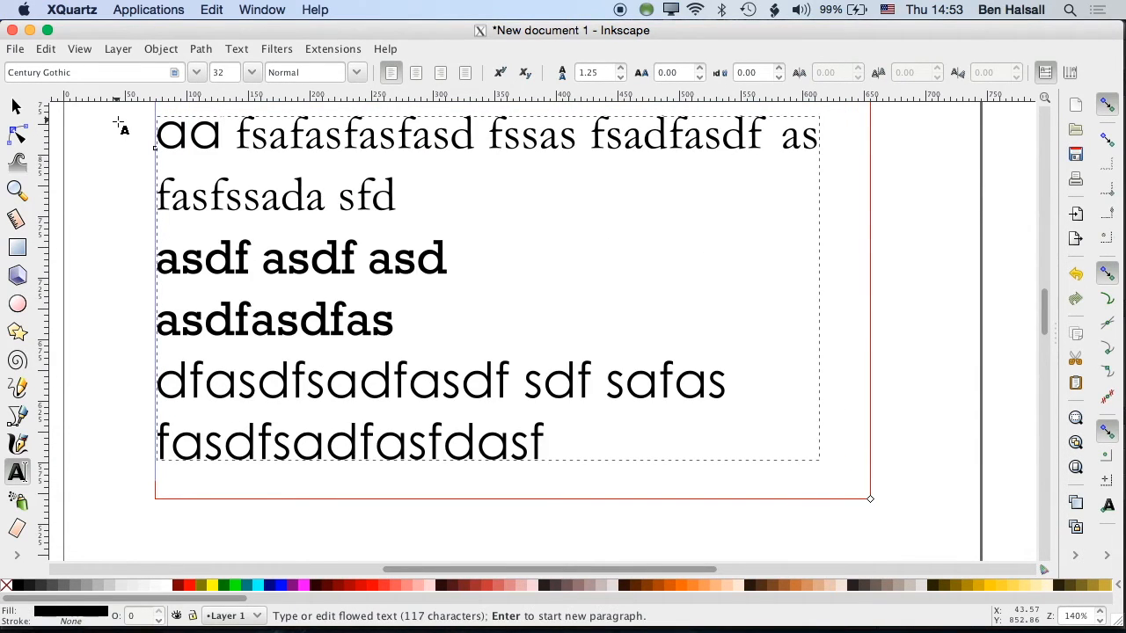
key(ctrl+a)
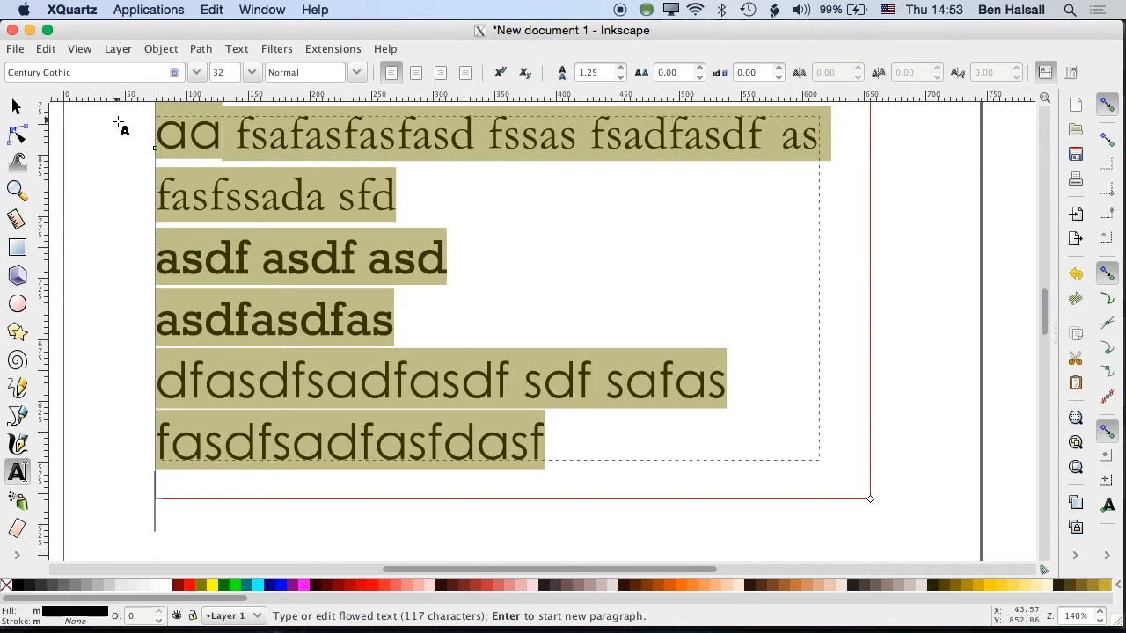
key(BackSpace)
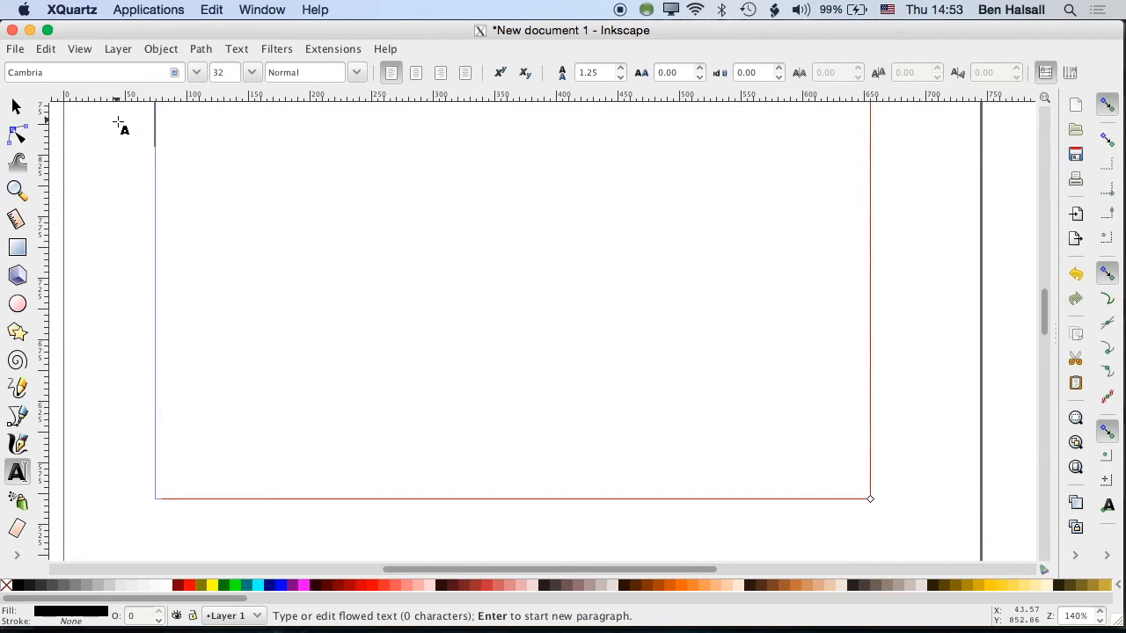
Step: Enter two lines reading "This is leading" in the empty flowed text frame
text(This i)
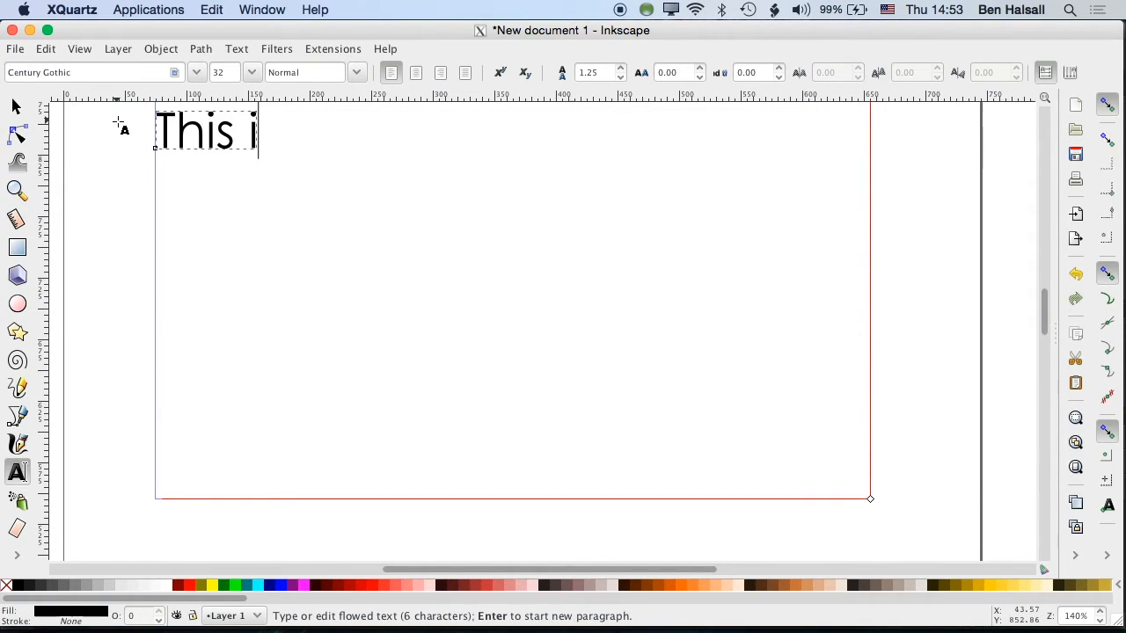
text(s leading )
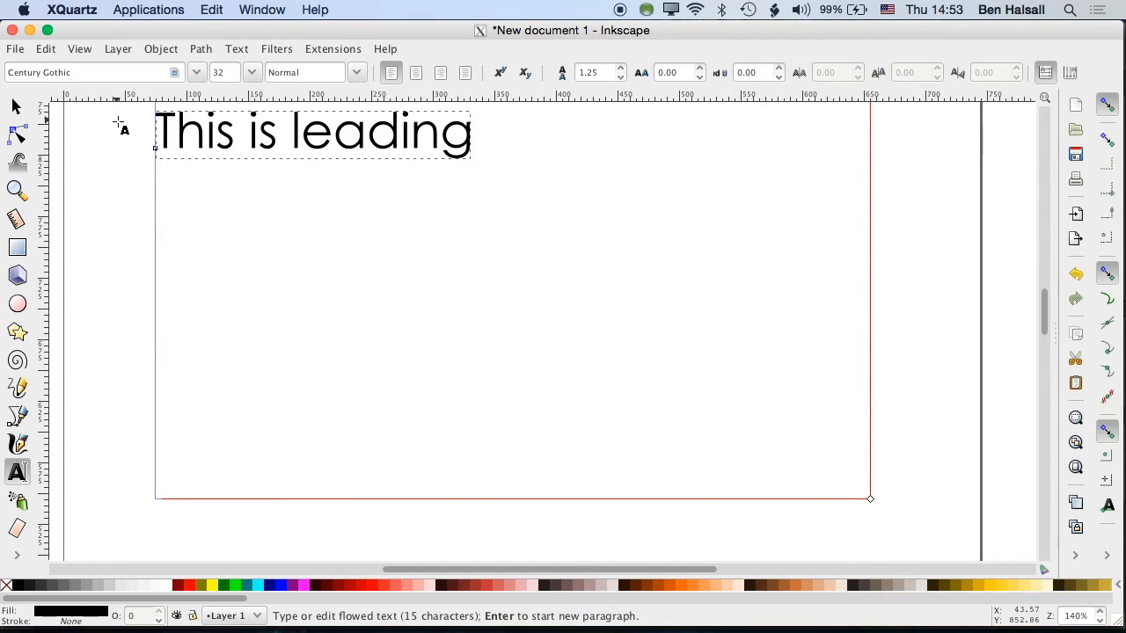
text(This is l)
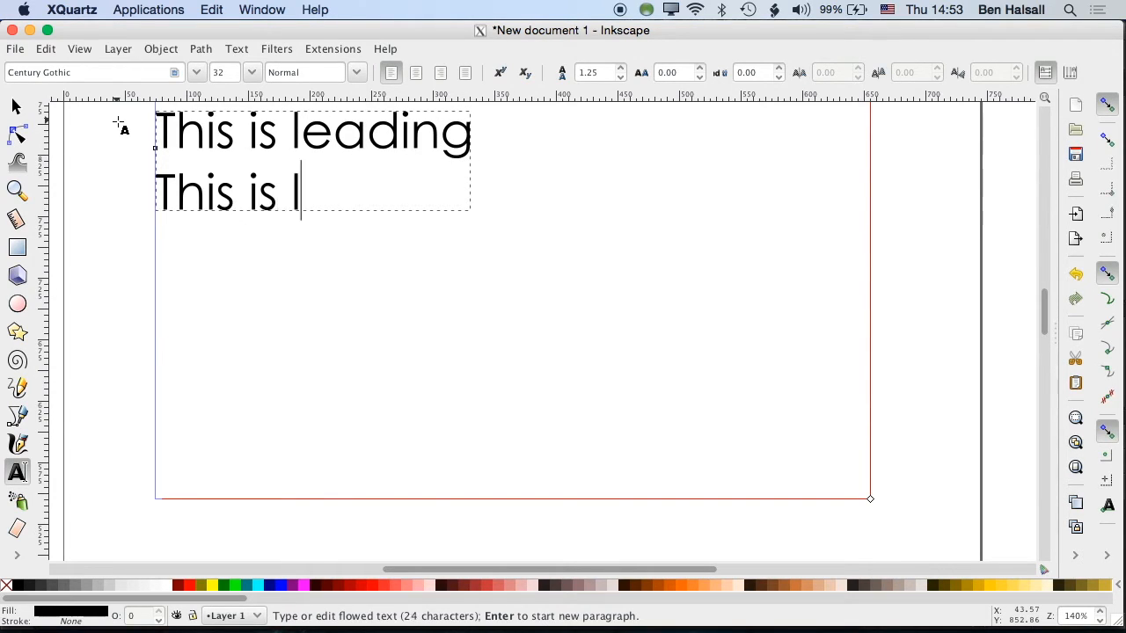
text(eading)
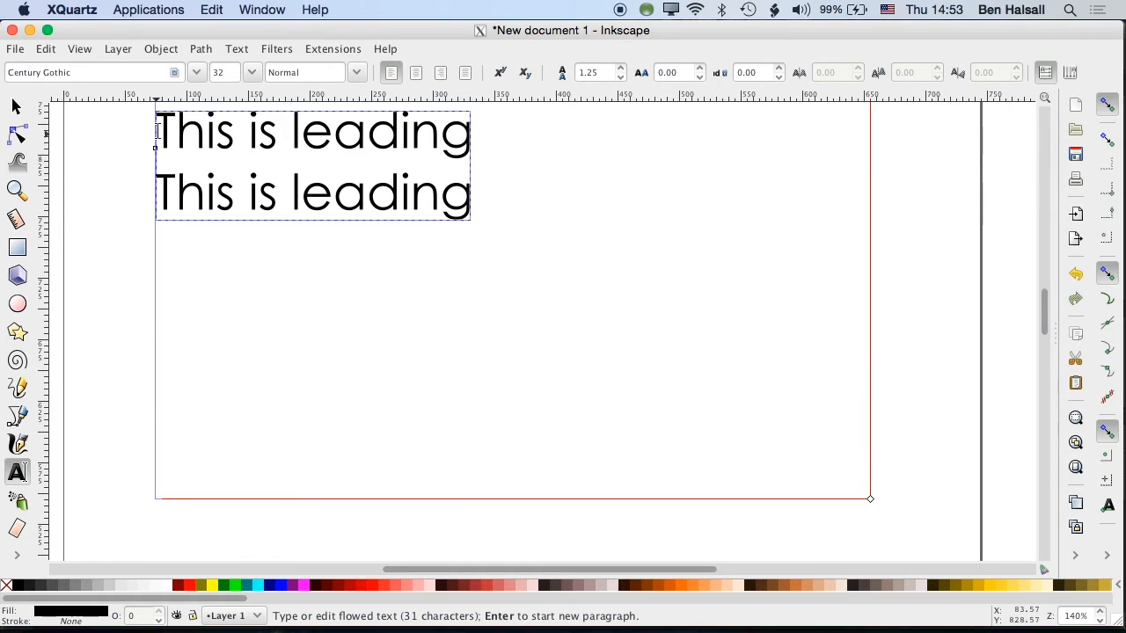
Step: Increase the line spacing of both "This is leading" lines to 1.56
drag(156, 130, 468, 200)
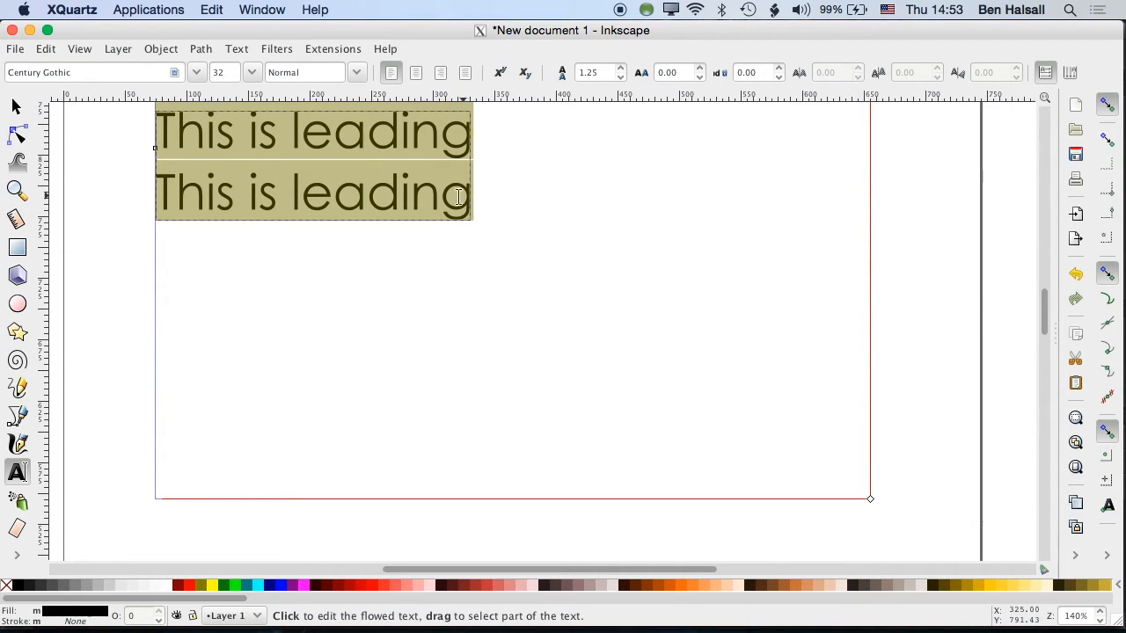
scroll(450, 195, up, 5)
scroll(449, 195, down, 3)
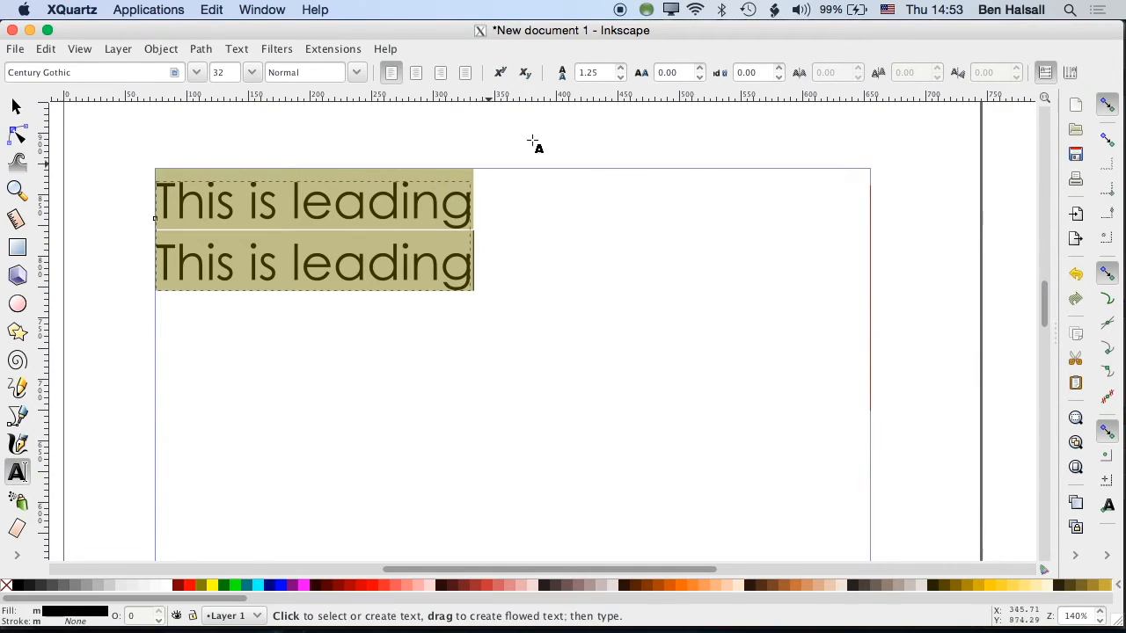
click(621, 68)
click(621, 68)
click(621, 68)
click(621, 67)
click(621, 68)
click(621, 68)
click(621, 68)
click(621, 67)
click(621, 68)
click(621, 67)
click(621, 68)
click(621, 67)
click(622, 67)
click(622, 68)
click(621, 68)
click(621, 67)
click(621, 67)
click(621, 68)
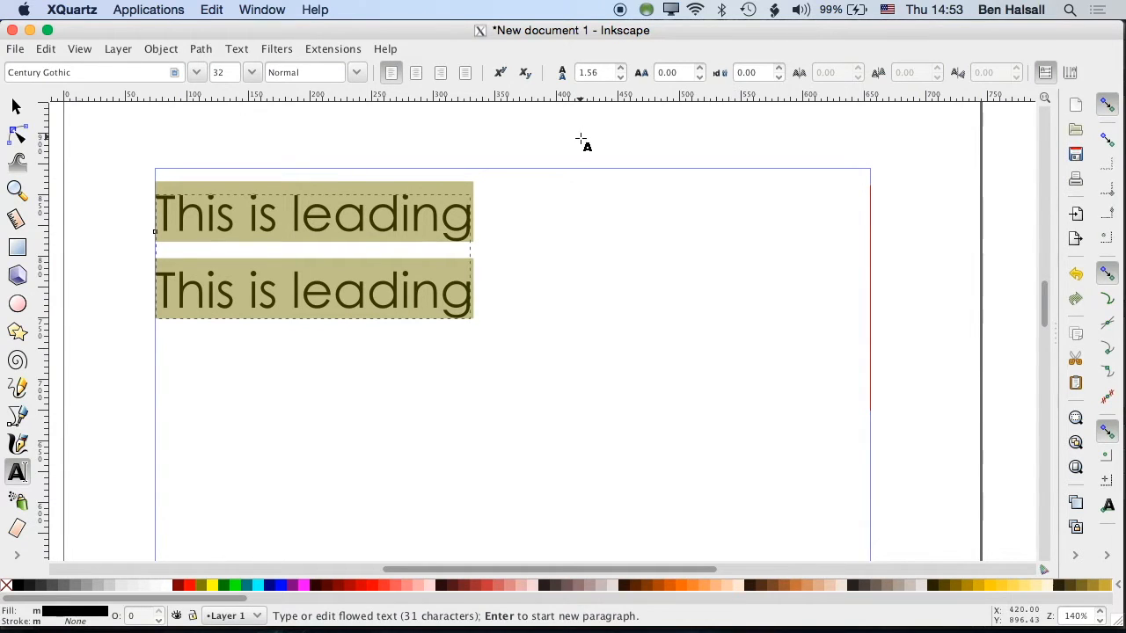
Step: Add a third line reading "This is really tight leading" below the two existing lines
click(467, 221)
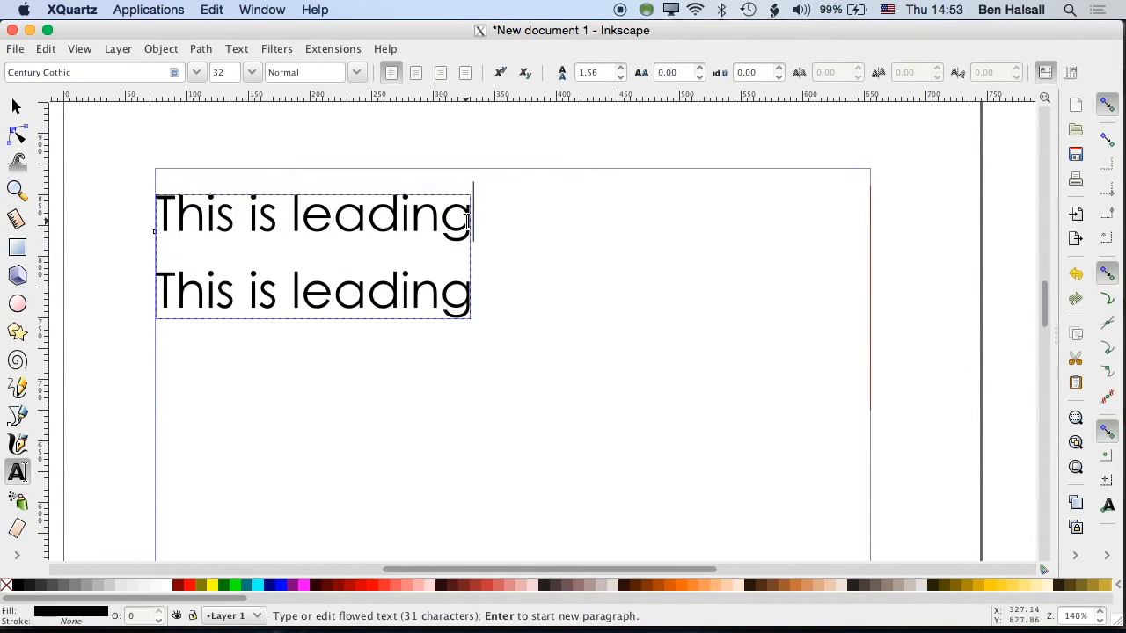
key(Down)
key(Return)
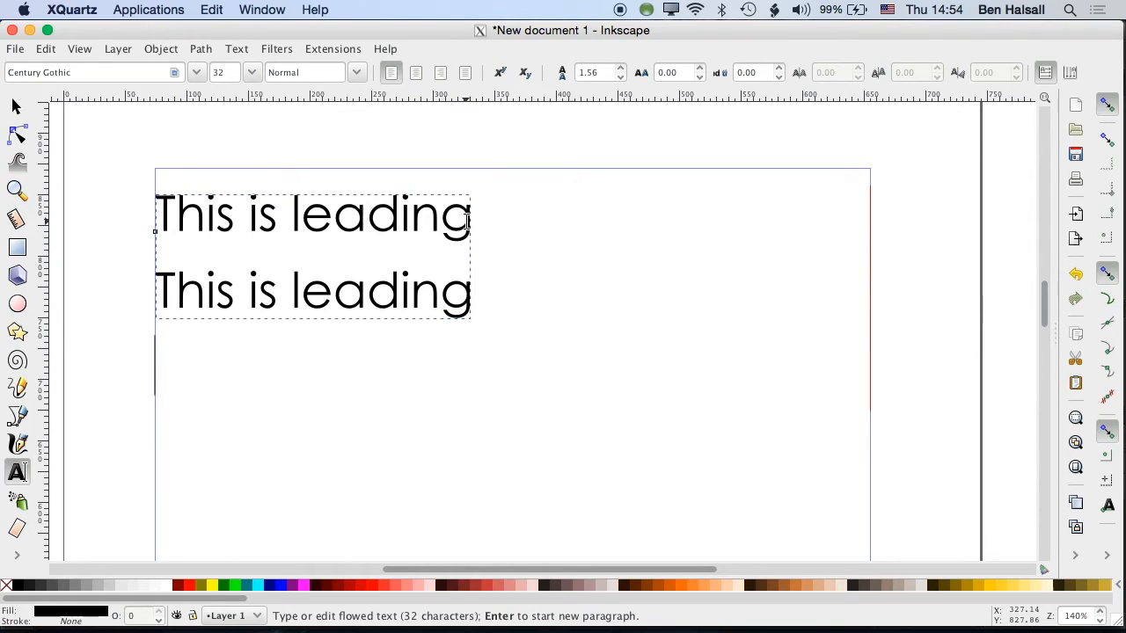
text(This i)
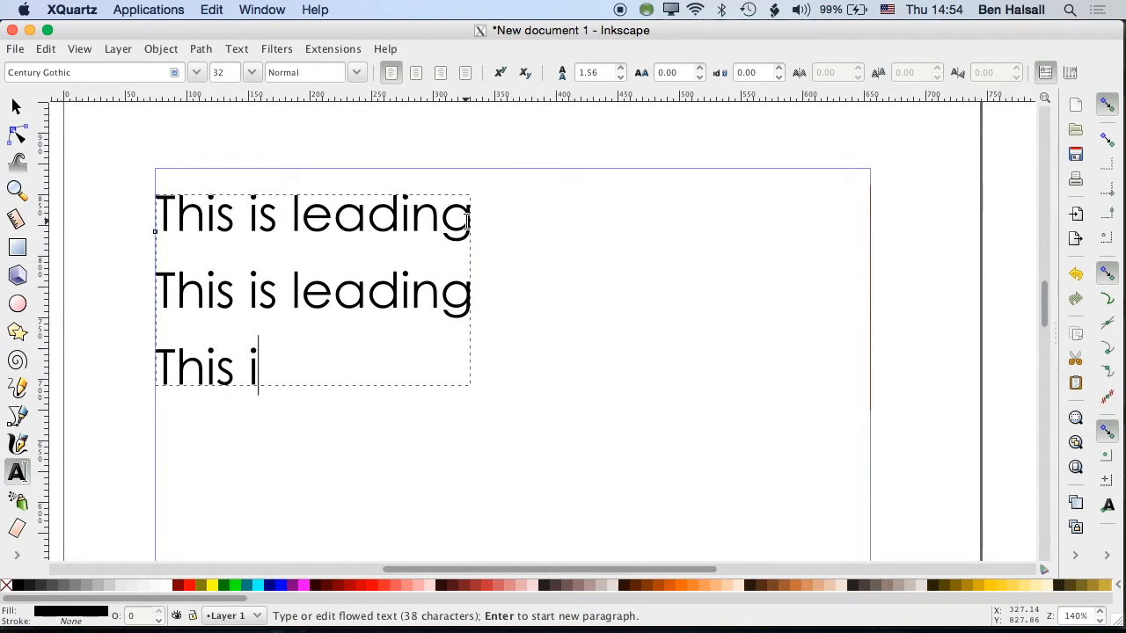
text(s is really)
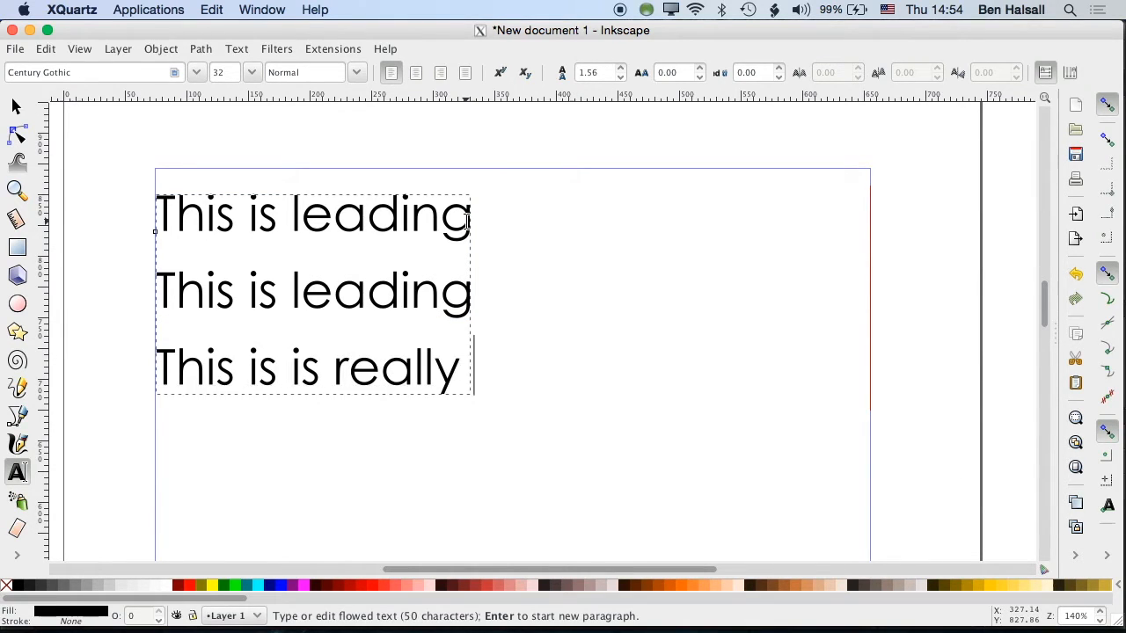
key(BackSpace)
key(BackSpace)
key(BackSpace)
key(BackSpace)
key(BackSpace)
key(BackSpace)
key(BackSpace)
key(BackSpace)
key(BackSpace)
key(BackSpace)
text(r)
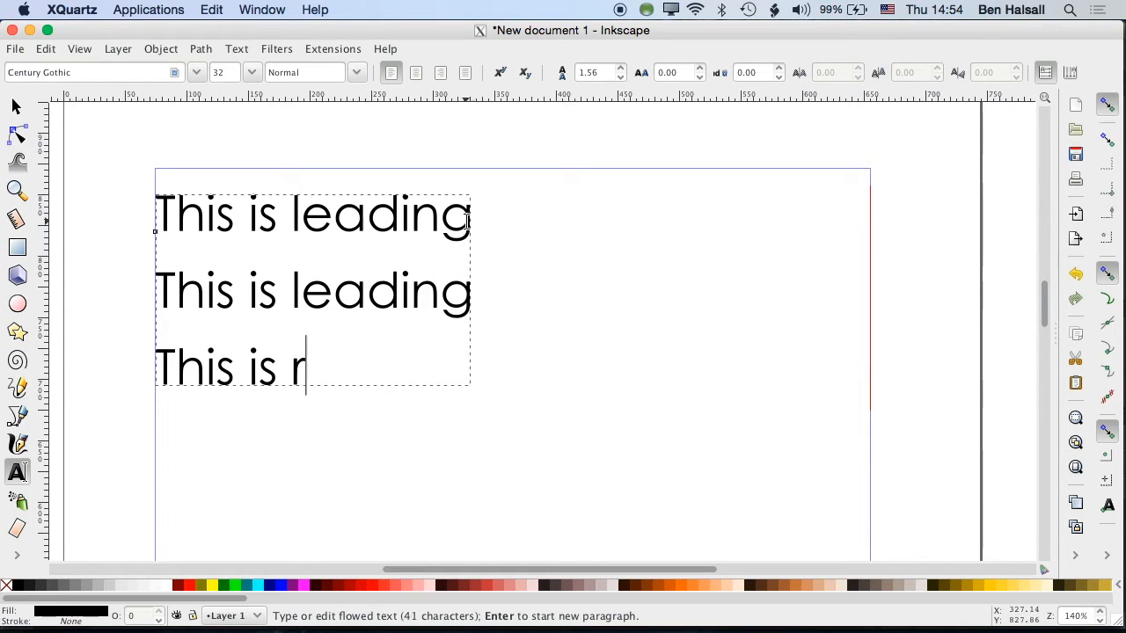
text(eally tight )
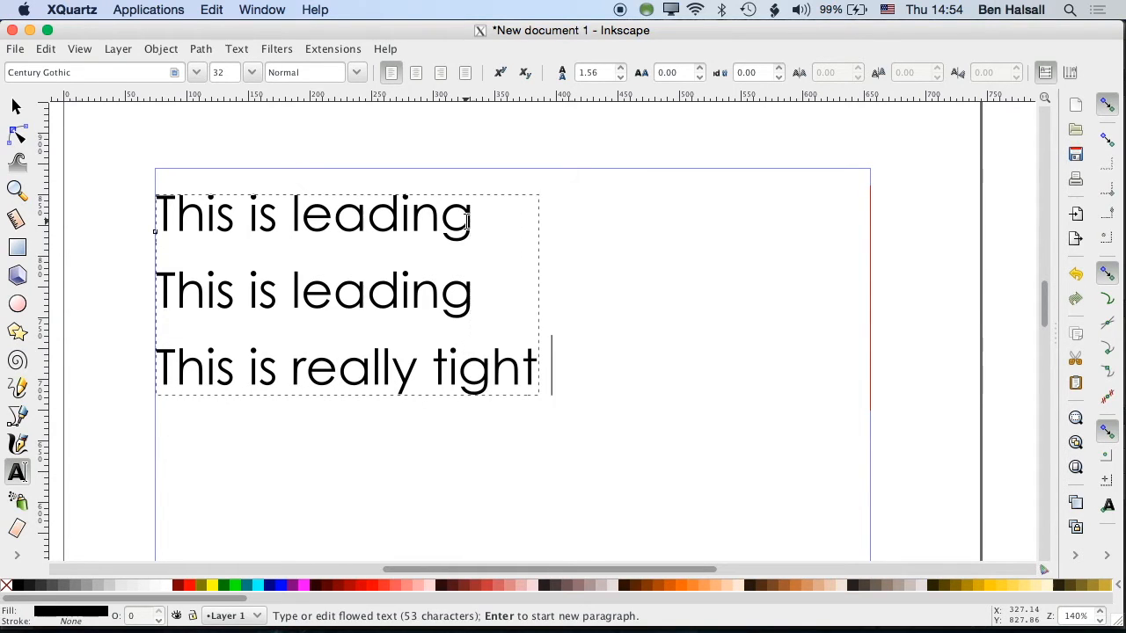
text(leading)
key(Return)
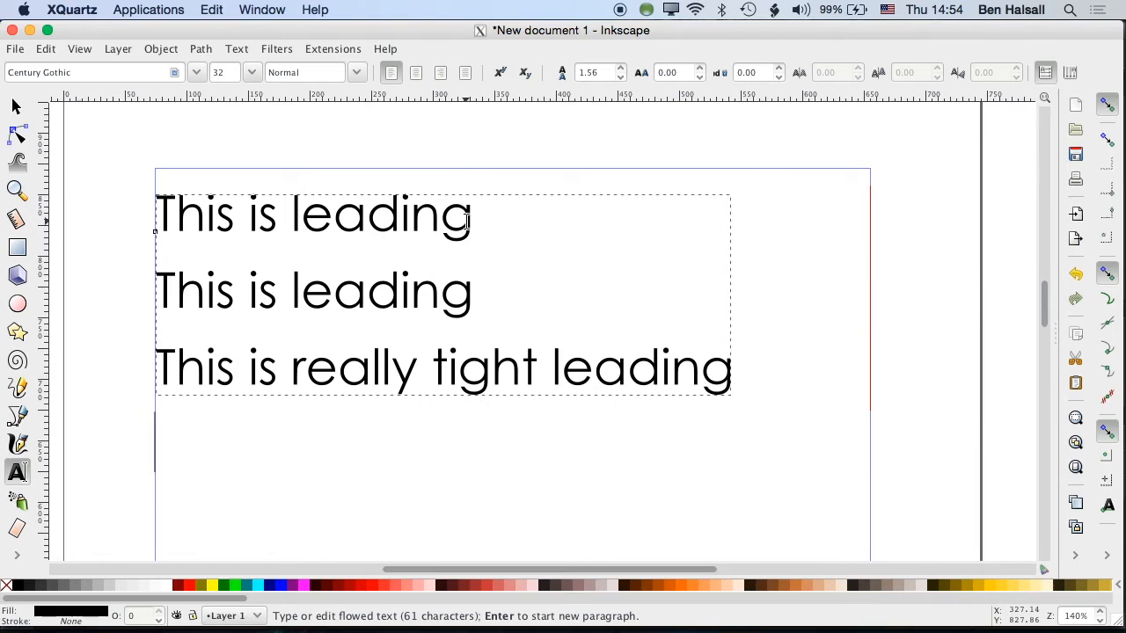
Step: Repeat "This is really tight leading" as a fourth line of the flowed text
text(Thisi)
key(BackSpace)
text(is really ty)
key(BackSpace)
text(i)
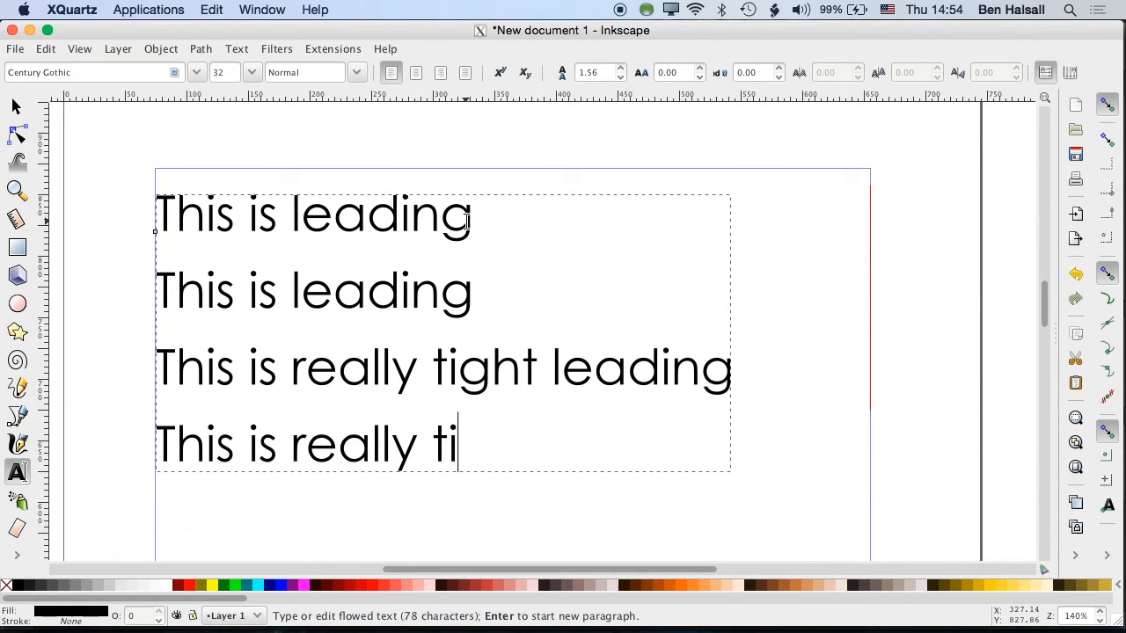
text(ght leading)
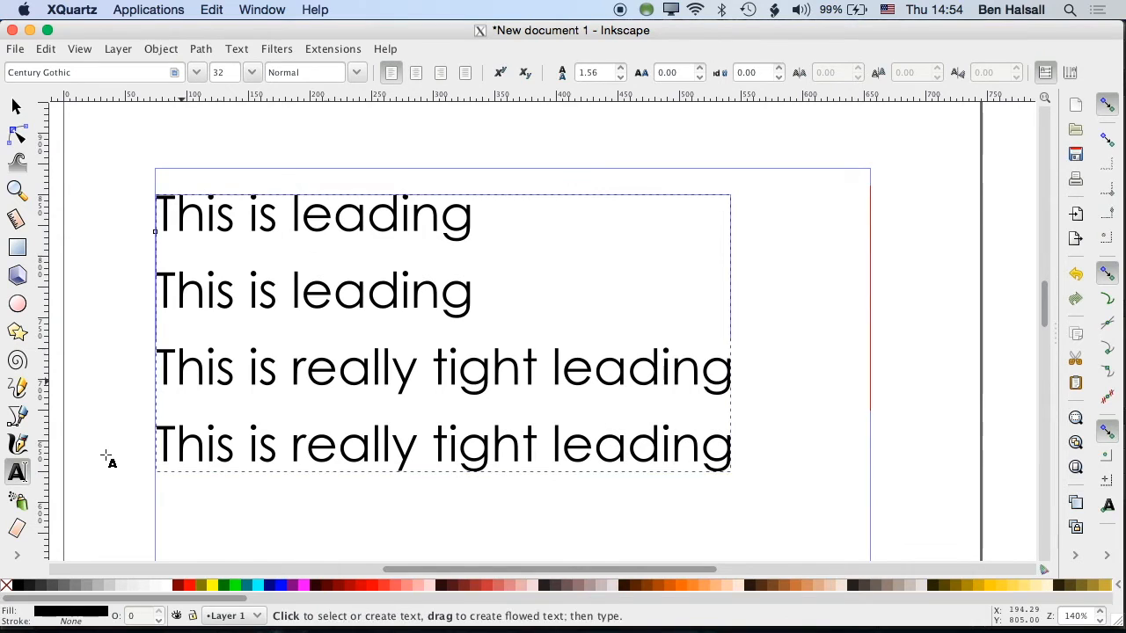
Step: Make the two "This is really tight leading" lines bold and set their line spacing to 0.50
drag(158, 364, 732, 444)
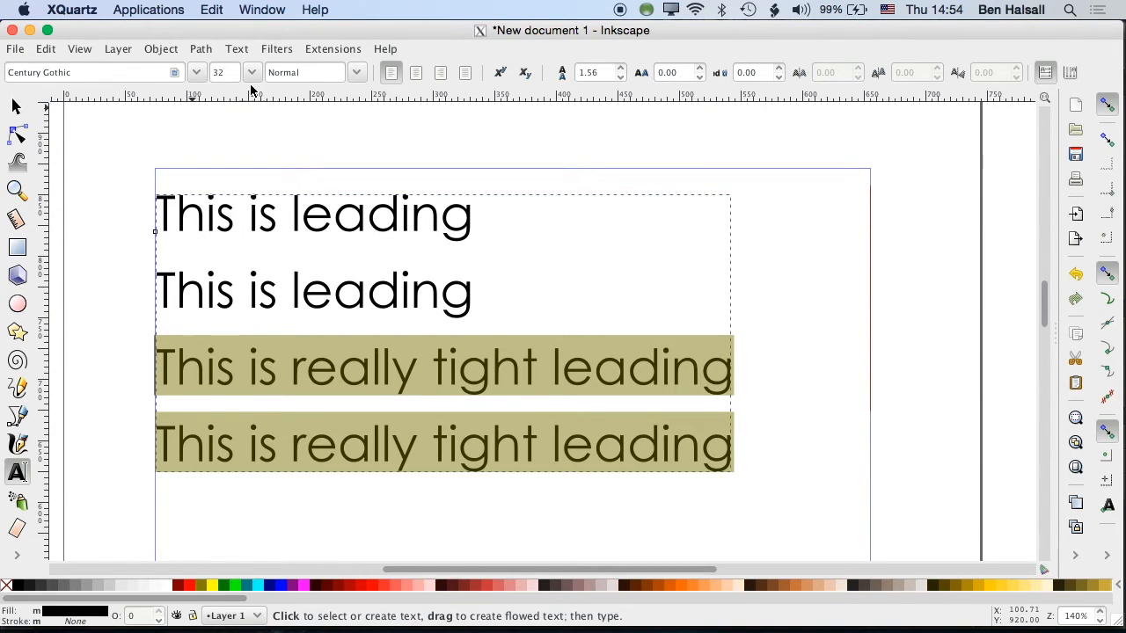
click(357, 74)
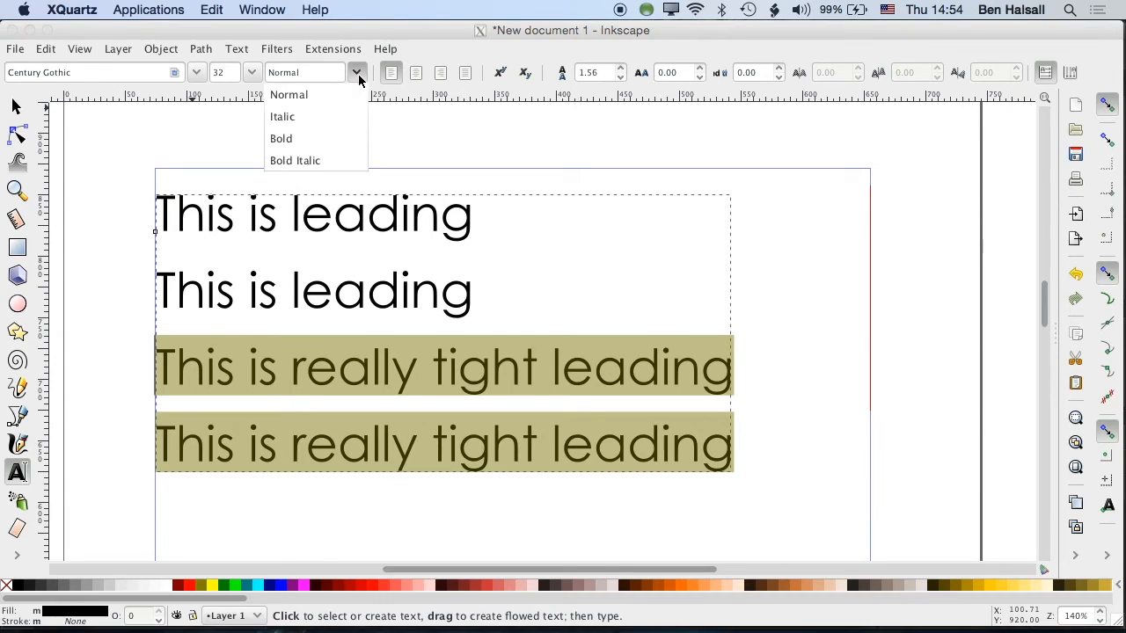
click(321, 138)
click(601, 73)
click(621, 78)
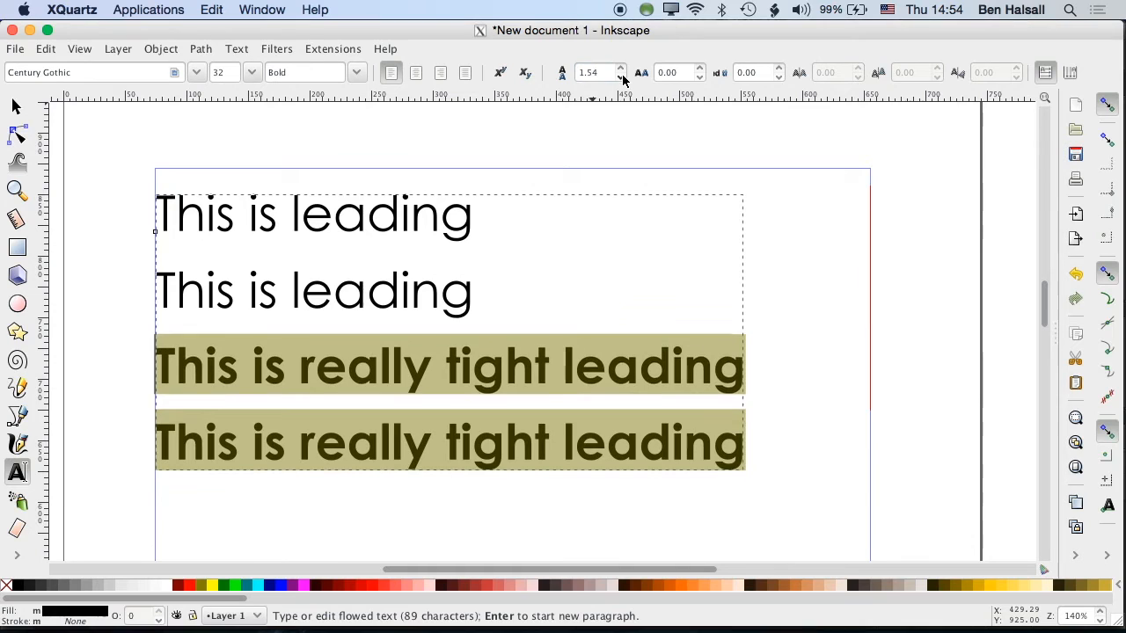
click(622, 78)
double_click(603, 72)
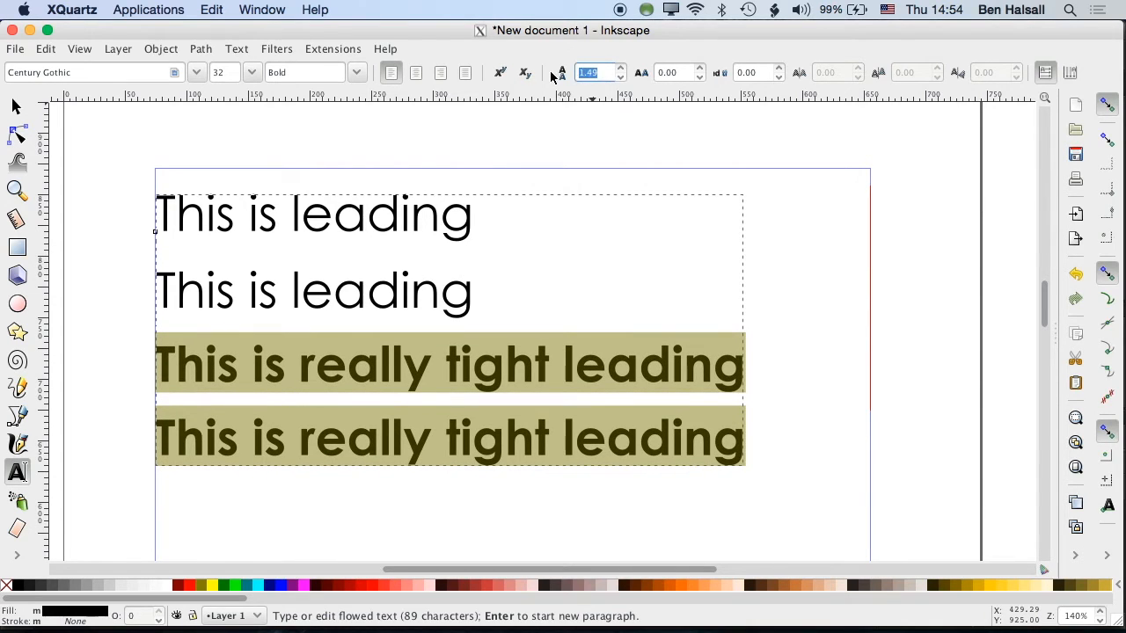
text(0.5)
key(Return)
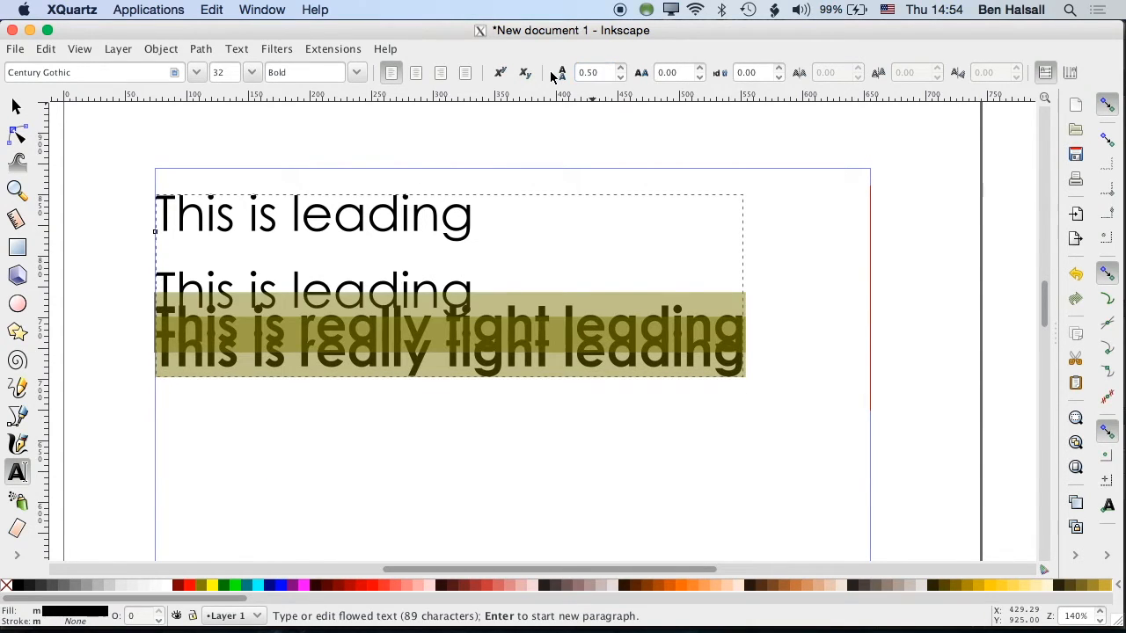
Step: Color the last "This is really tight leading" line red
click(392, 325)
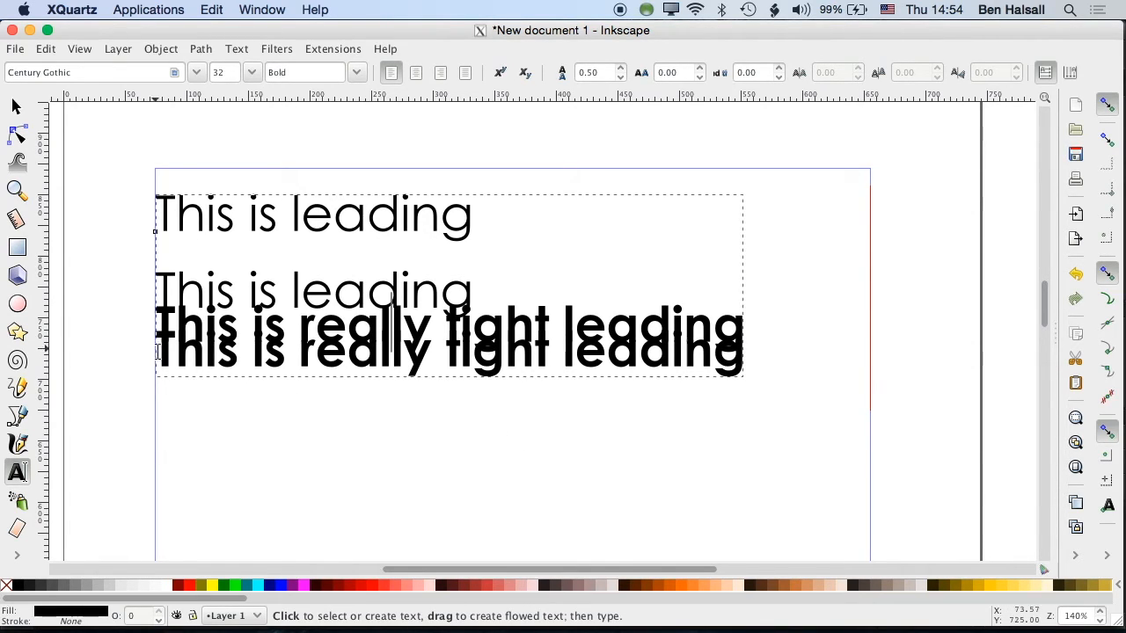
drag(158, 352, 748, 370)
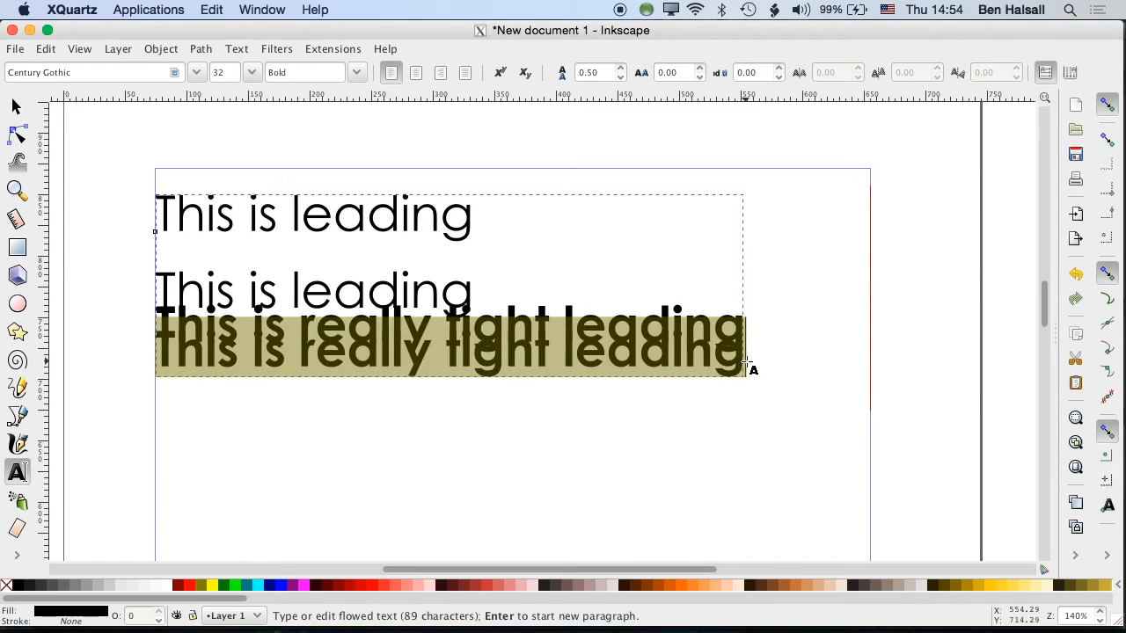
click(485, 587)
click(475, 332)
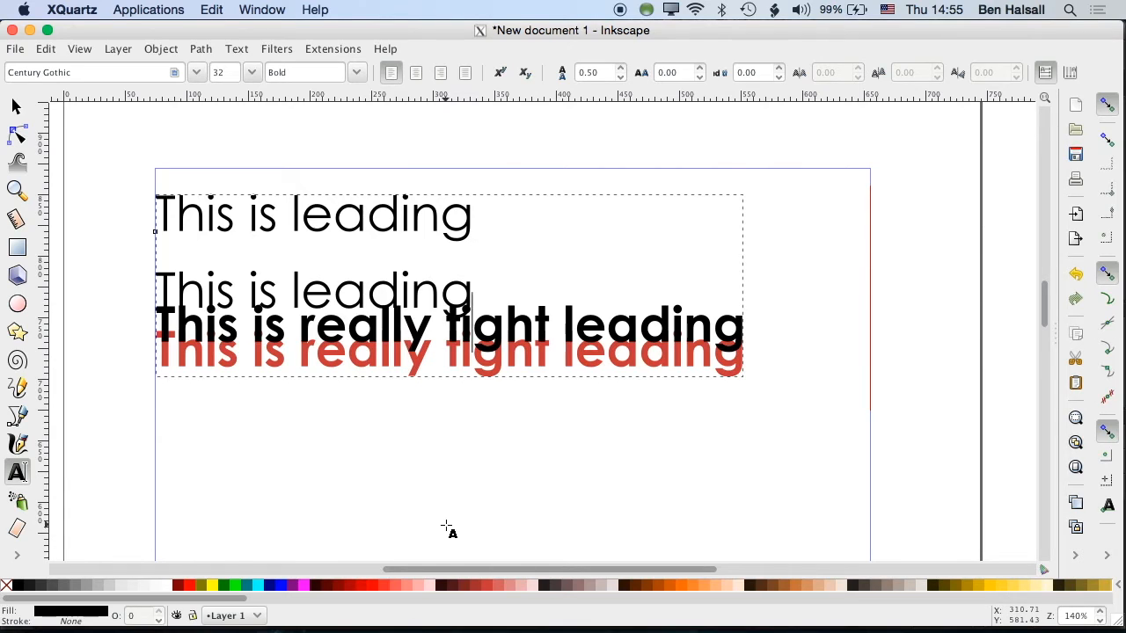
Step: Add a new line reading "This is tracking" after the red line
click(727, 361)
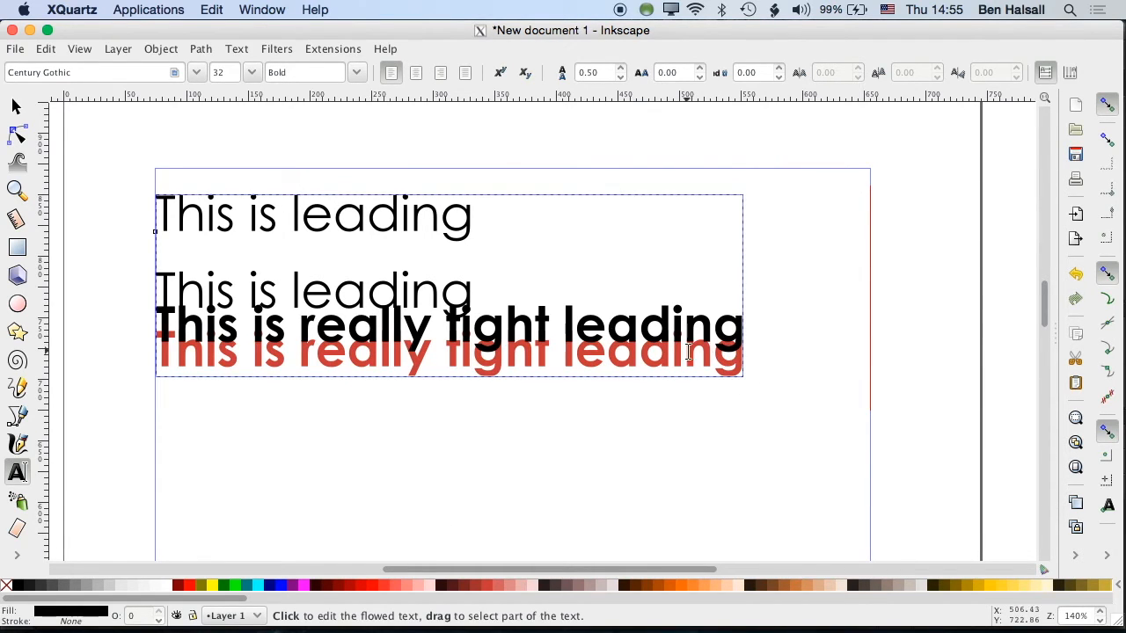
click(734, 352)
key(Return)
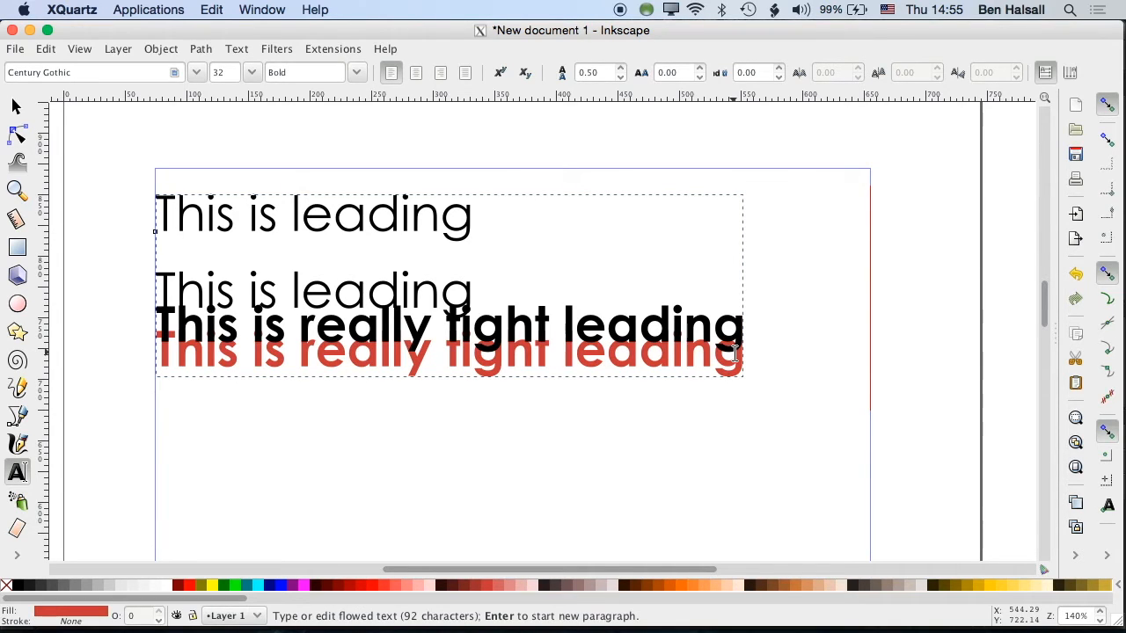
text(This is tracking)
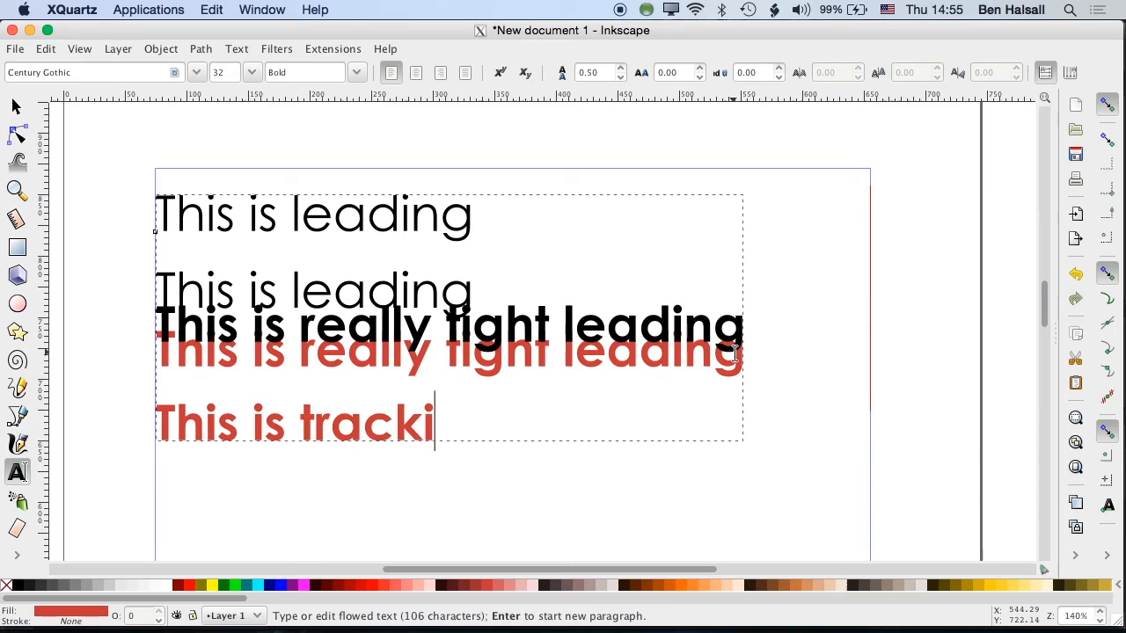
key(Escape)
Step: Raise the letter spacing of the "This is tracking" line to 0.12 px
drag(496, 422, 156, 420)
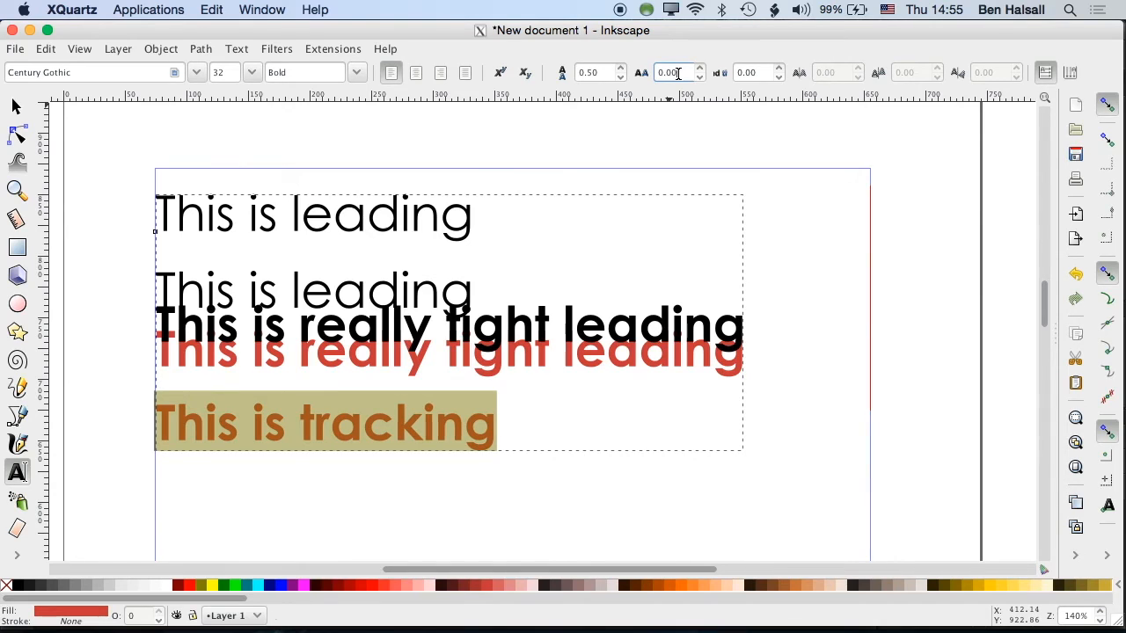
scroll(677, 74, up, 3)
scroll(677, 74, up, 6)
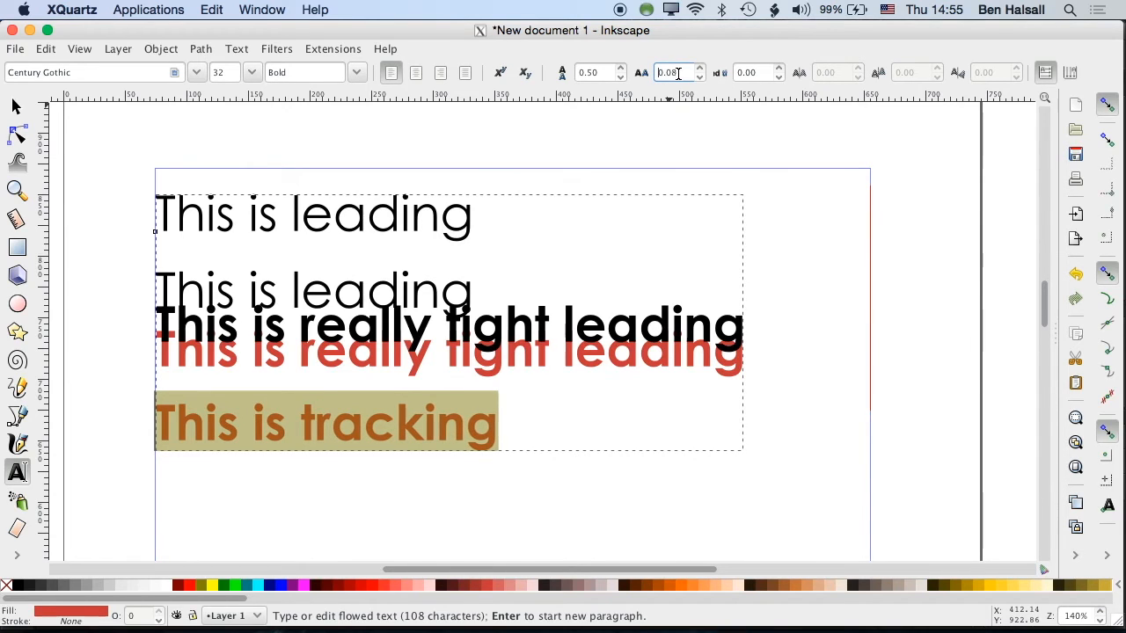
double_click(685, 71)
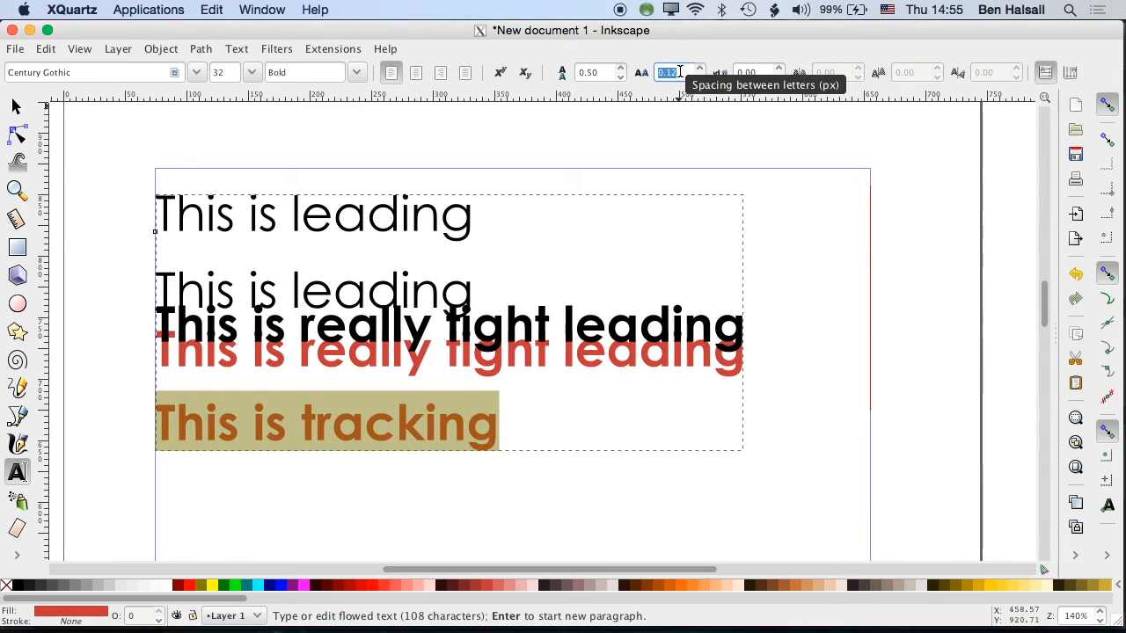
Step: Try word spacings of 1 px and 5 px on the "This is tracking" line
click(777, 69)
click(777, 70)
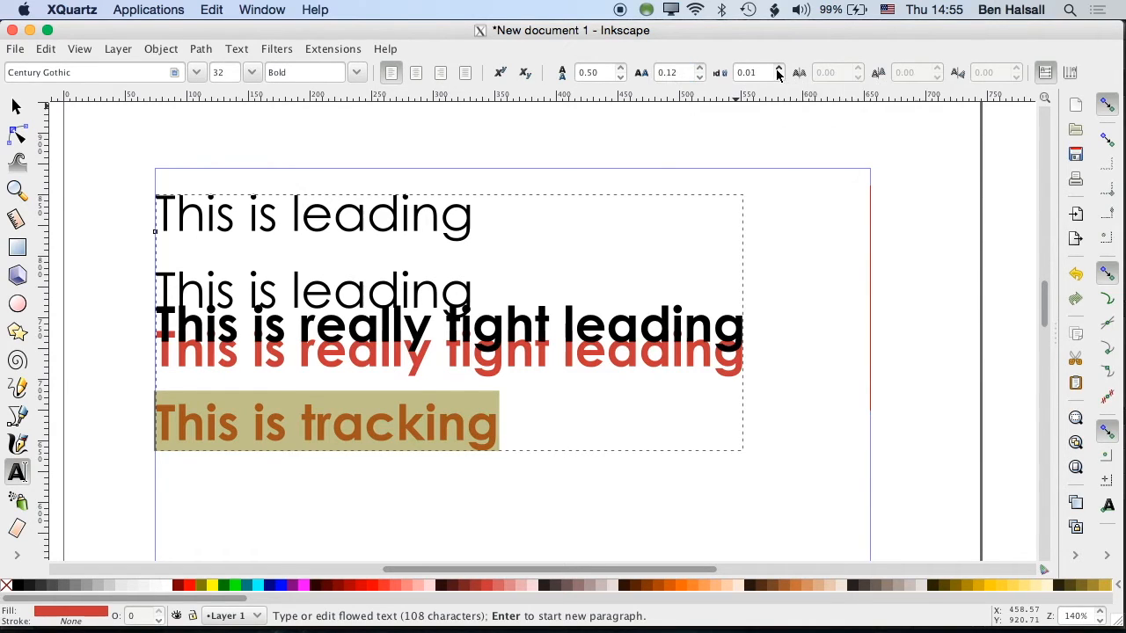
click(777, 69)
double_click(758, 72)
text(1)
key(Return)
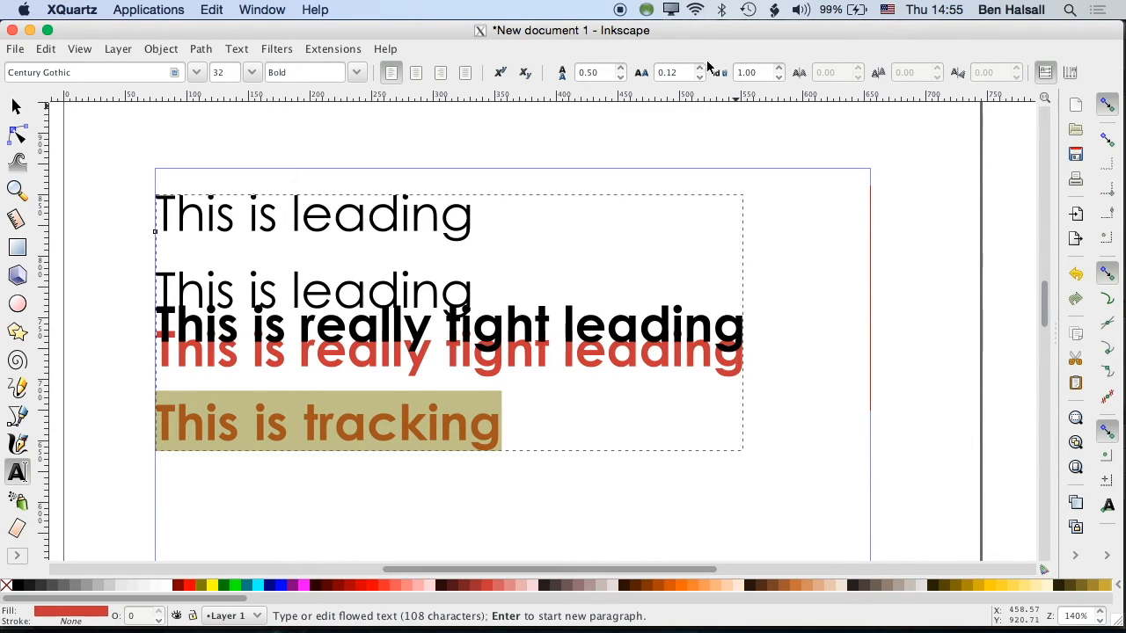
drag(758, 73, 709, 74)
text(5)
key(Return)
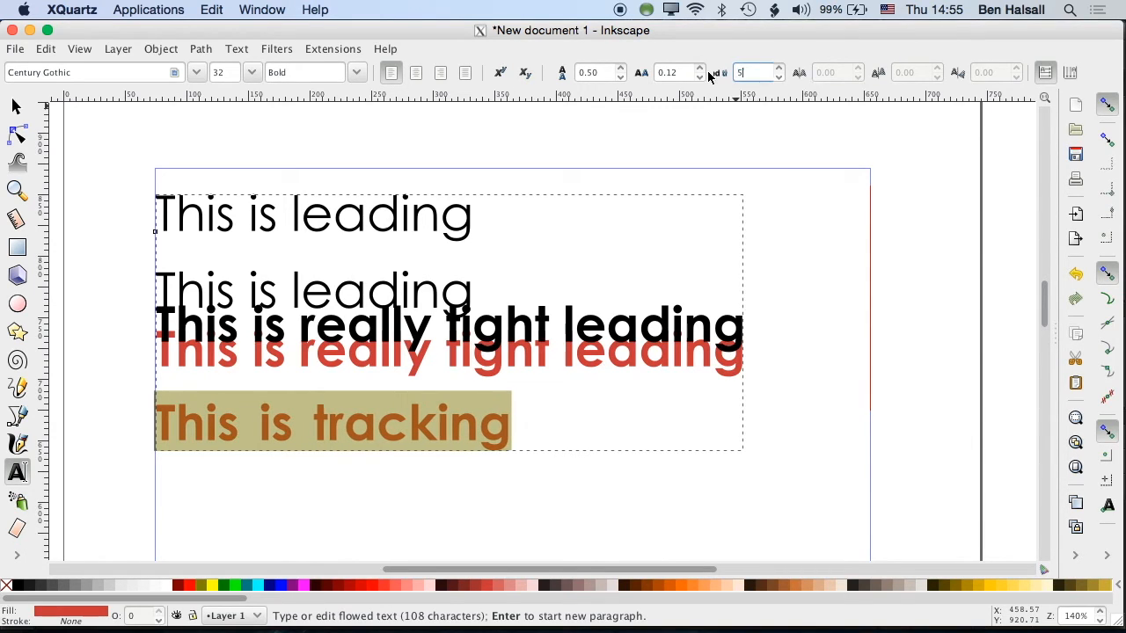
Step: Set both the word spacing and the letter spacing of the "This is tracking" line to 18 px
drag(752, 73, 719, 71)
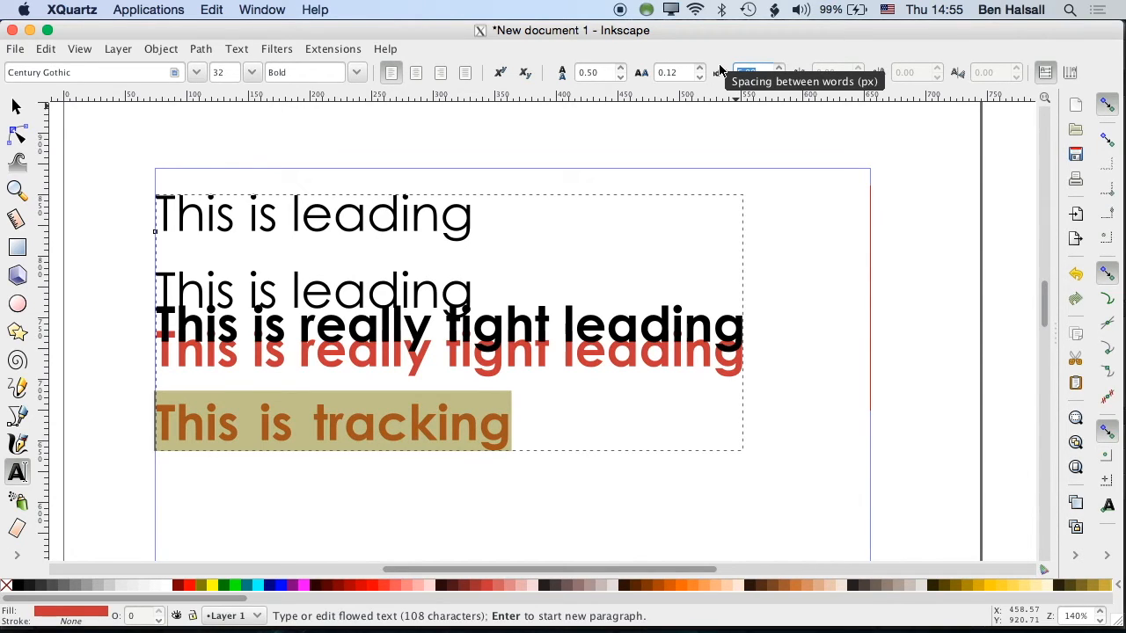
text(18)
key(Return)
drag(677, 72, 627, 73)
text(18)
key(Return)
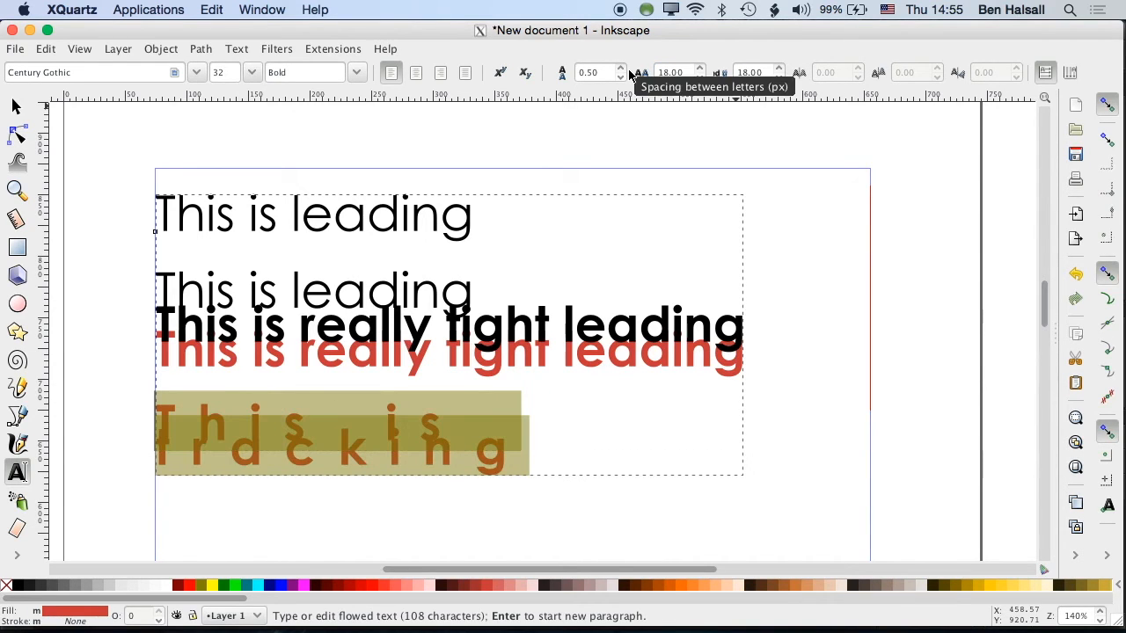
Step: Switch to Safari, look over the type sizes in the white-on-black numbered manifesto poster and close its window
click(283, 426)
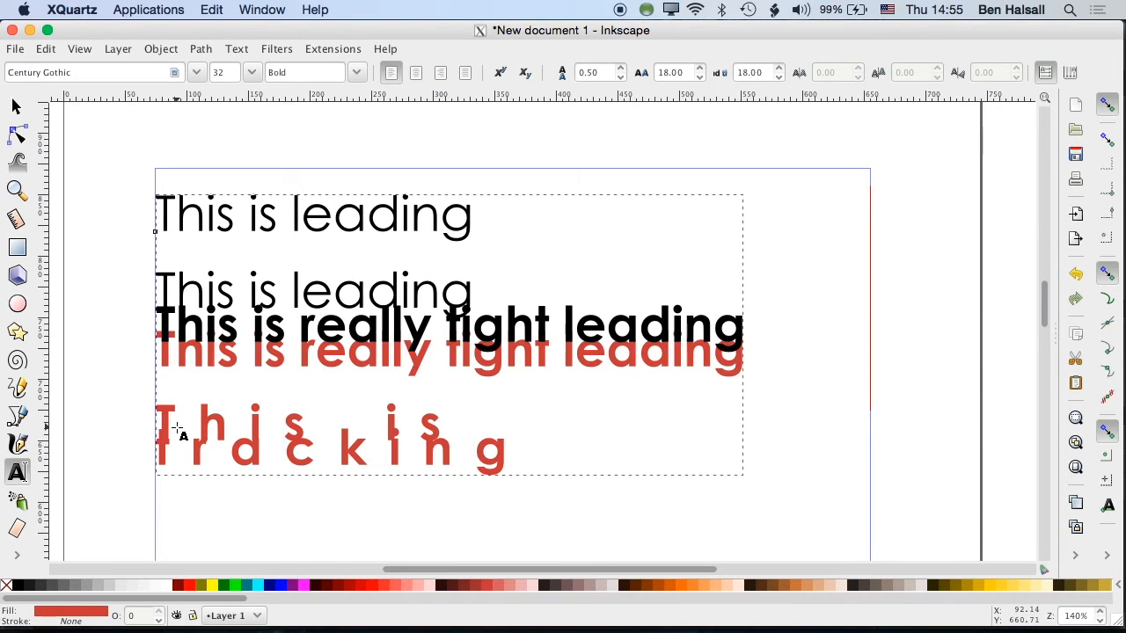
key(super+Tab)
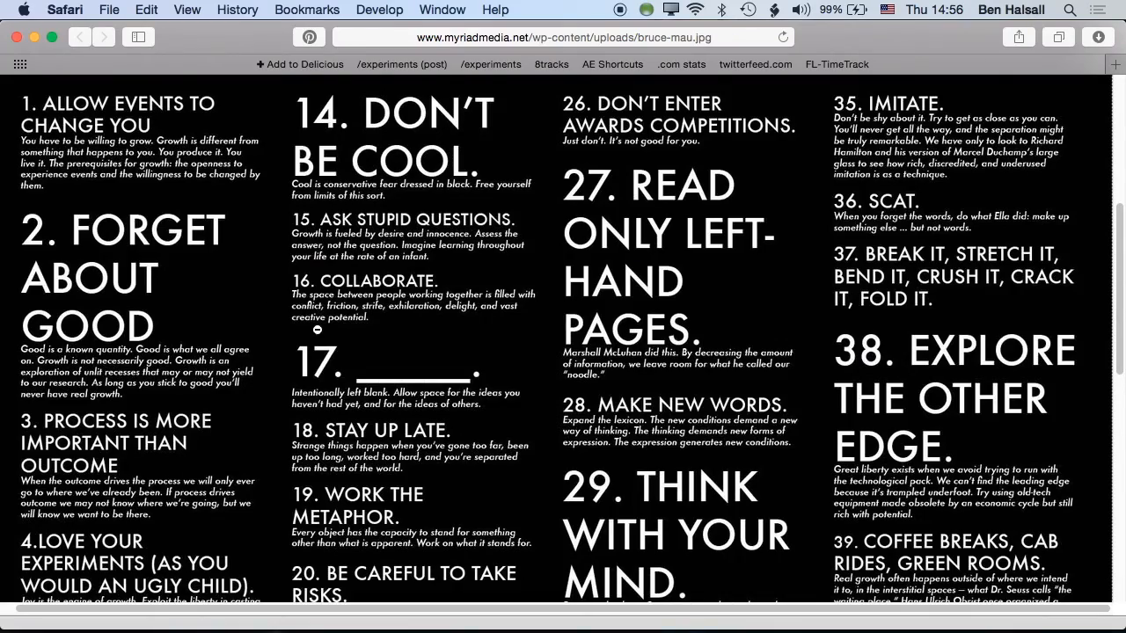
scroll(317, 328, down, 15)
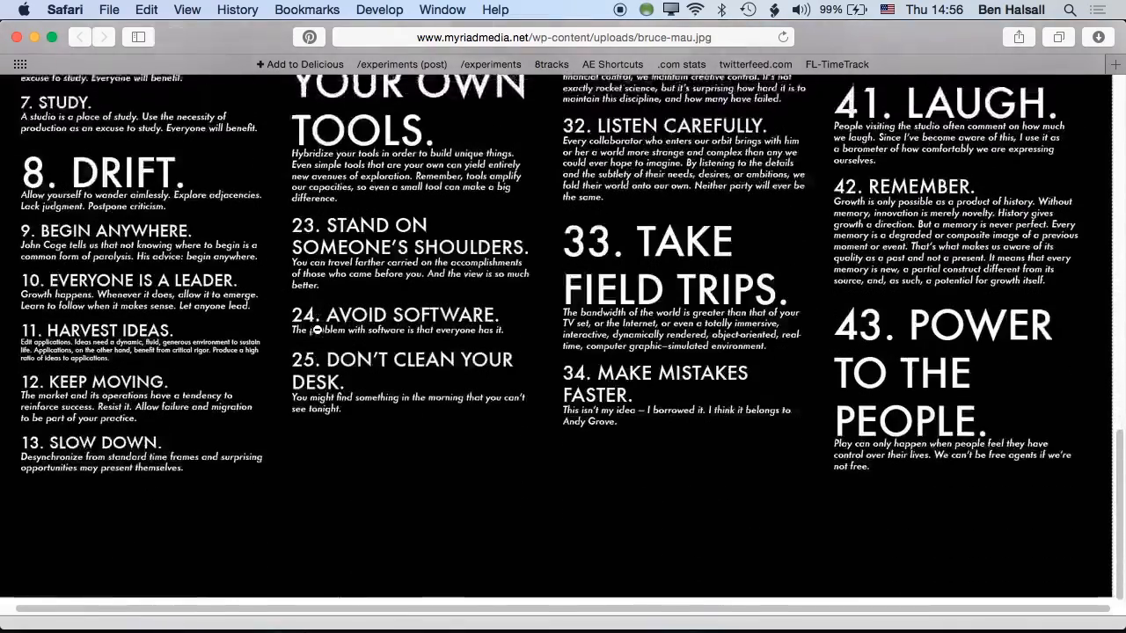
scroll(318, 329, up, 10)
key(super+w)
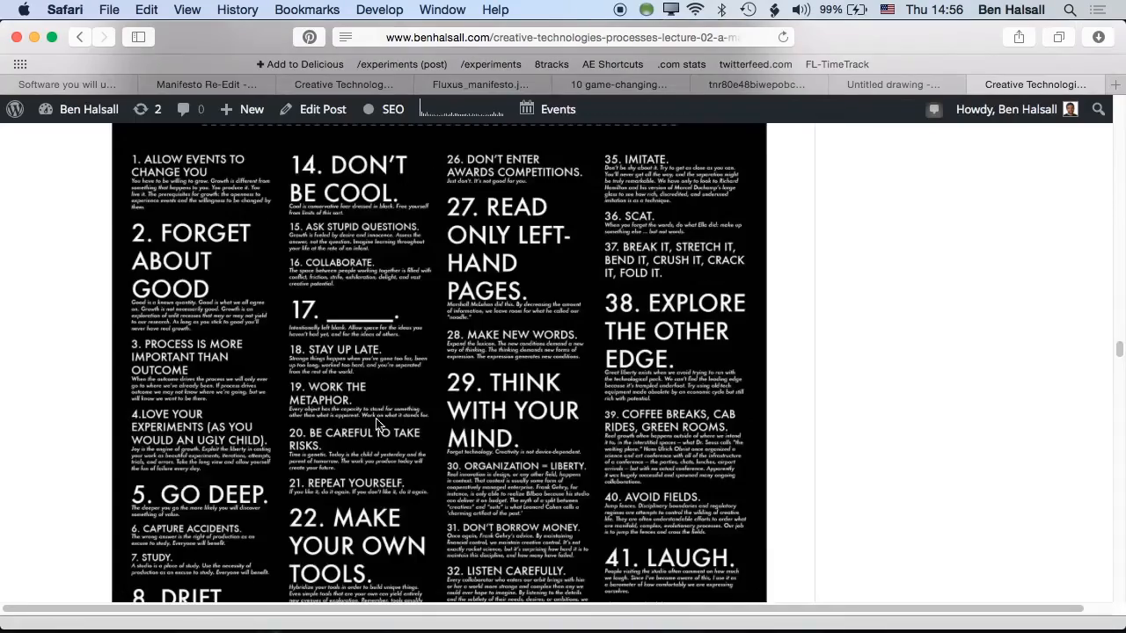
Step: Find the blue-lettered "An Incomplete Manifesto For Growth" poster in the article and open its image in a new window
scroll(352, 435, down, 15)
scroll(348, 396, up, 5)
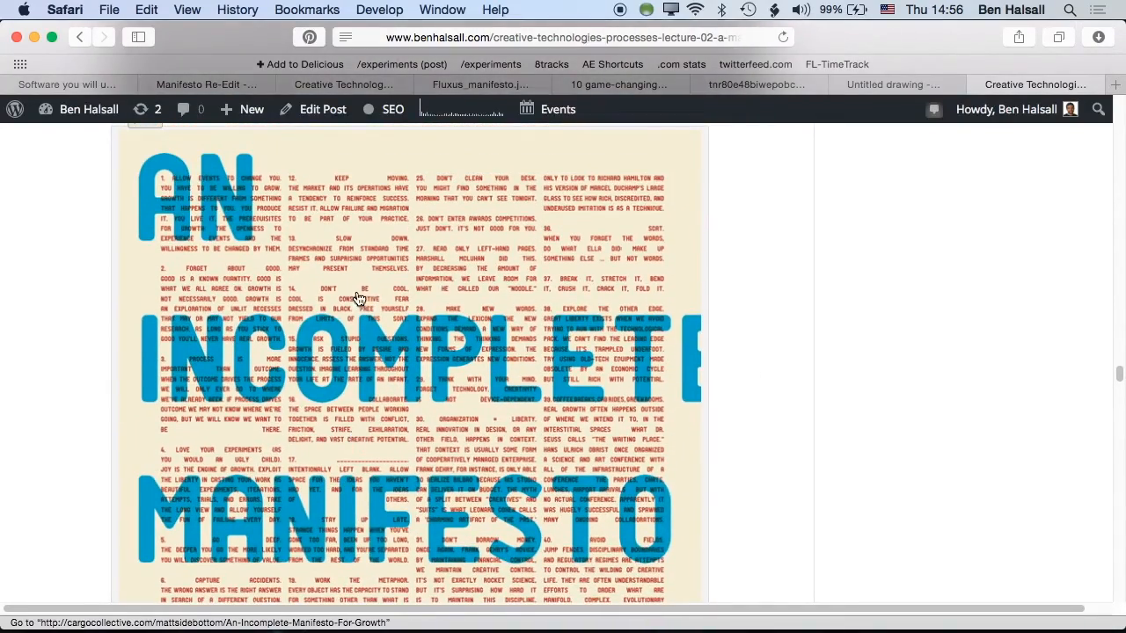
click(341, 305)
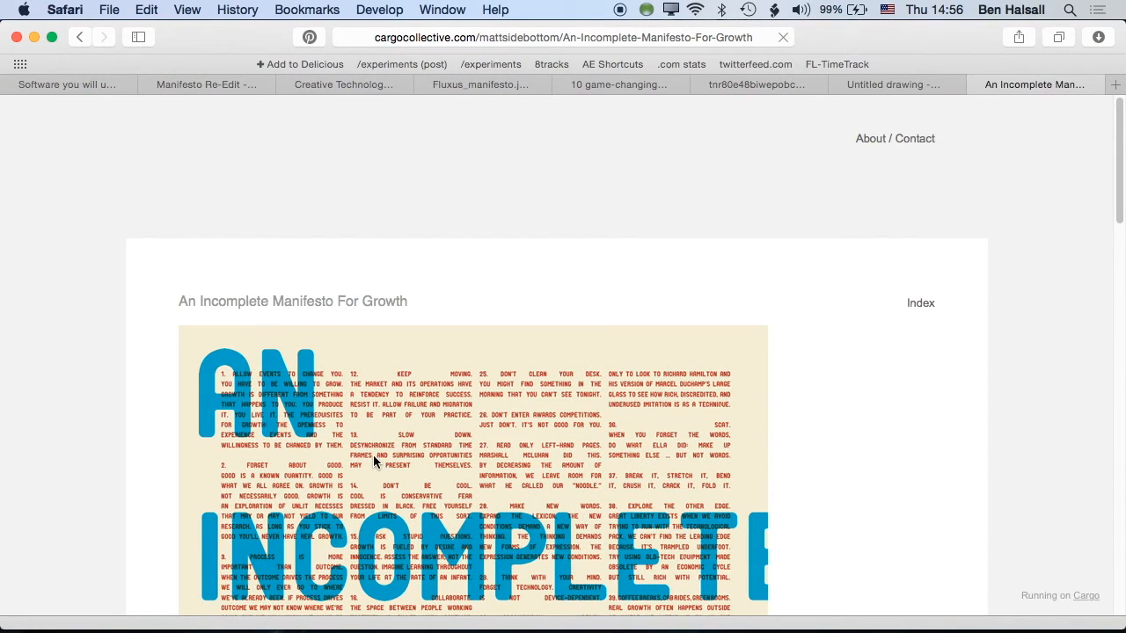
click(80, 37)
right_click(234, 306)
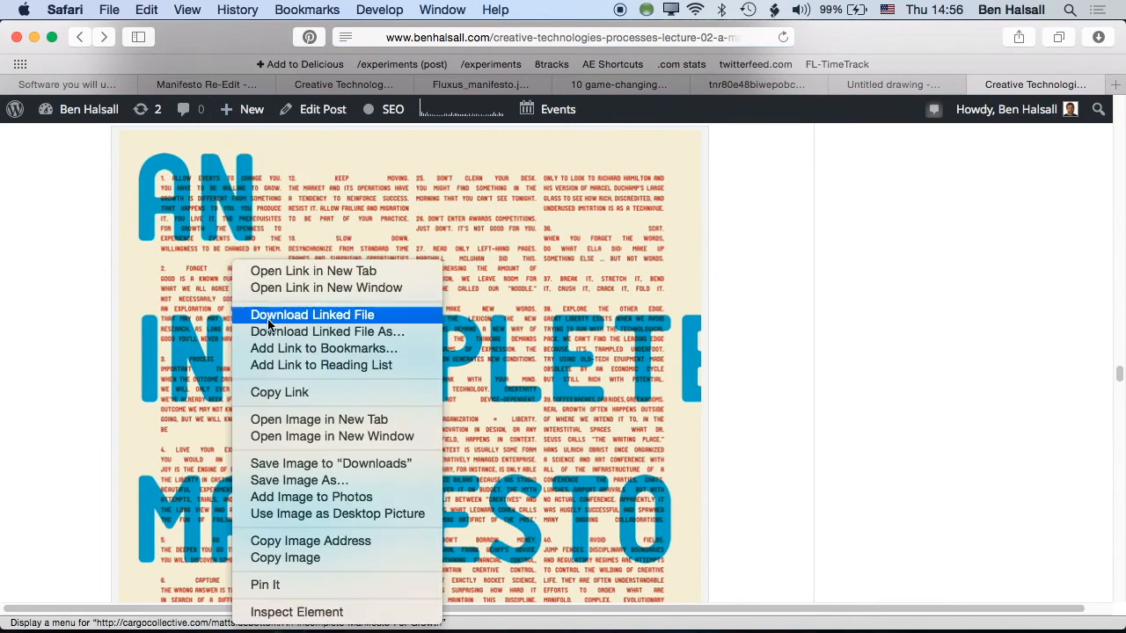
click(289, 436)
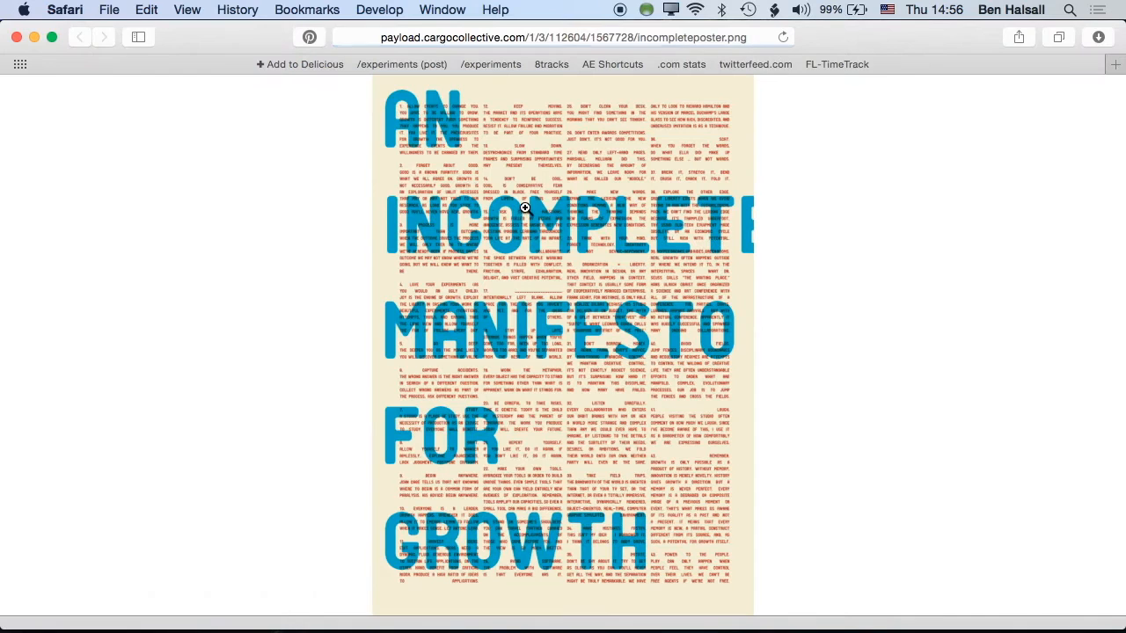
Step: Examine the poster's justified red body text and overlapping blue title up close, and close the image window
click(525, 208)
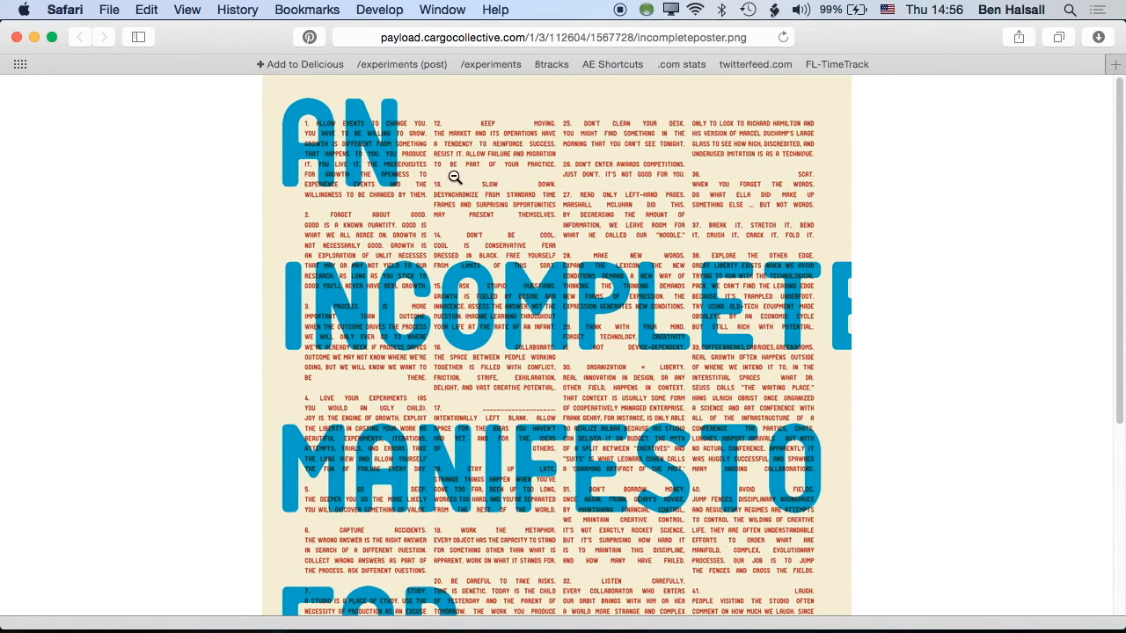
key(super+plus)
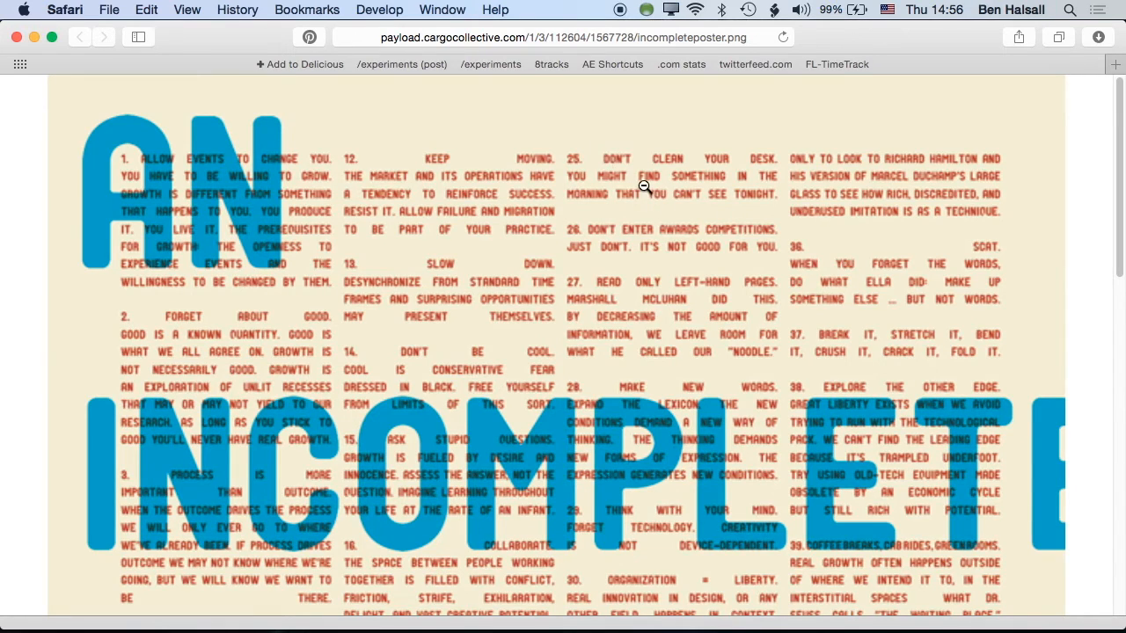
click(405, 355)
click(448, 327)
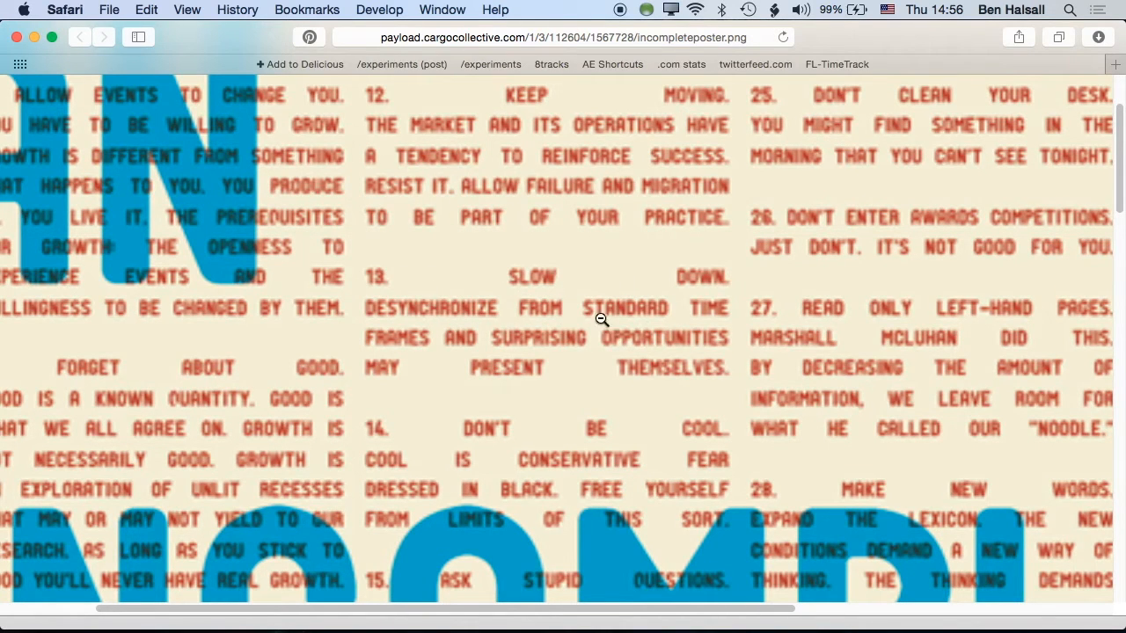
click(477, 356)
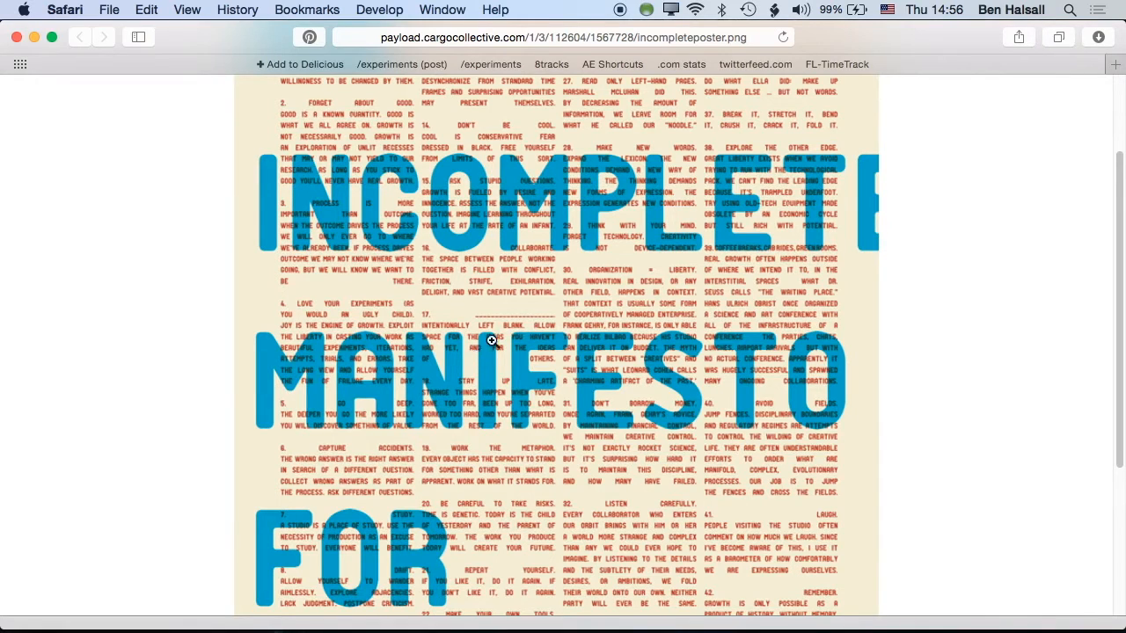
scroll(526, 290, up, 4)
key(super+Tab)
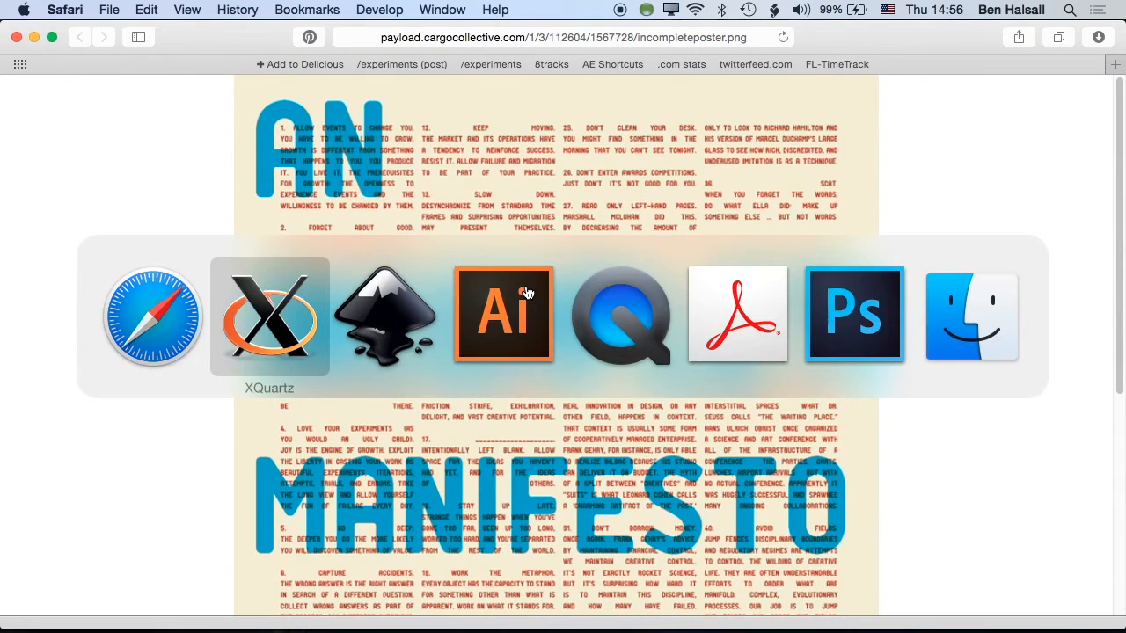
key(super+shift+Tab)
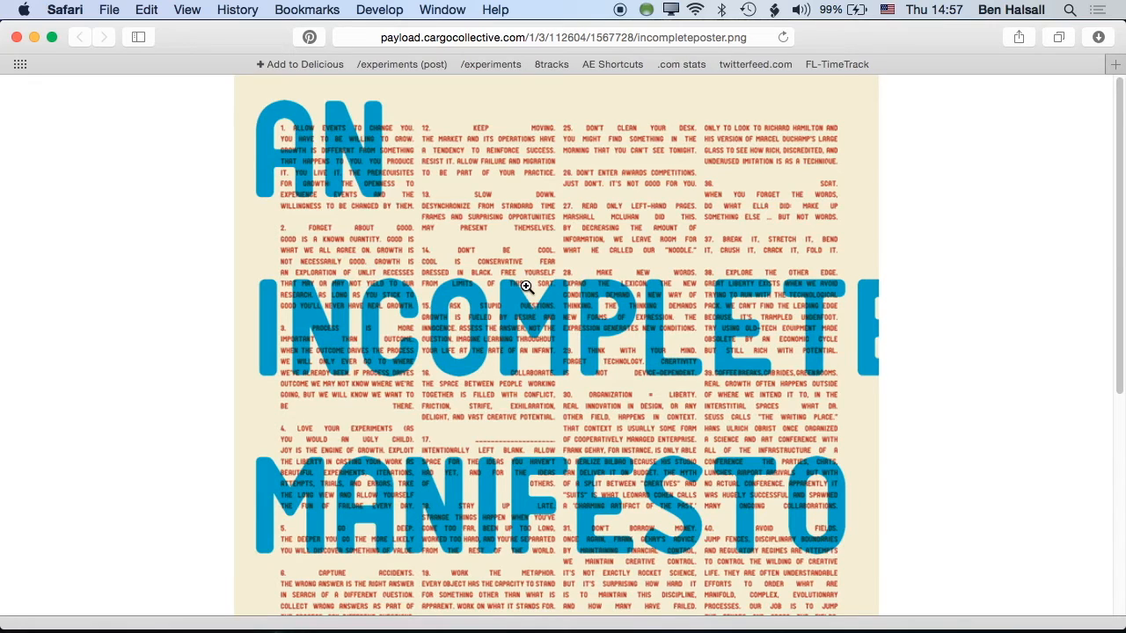
key(super+w)
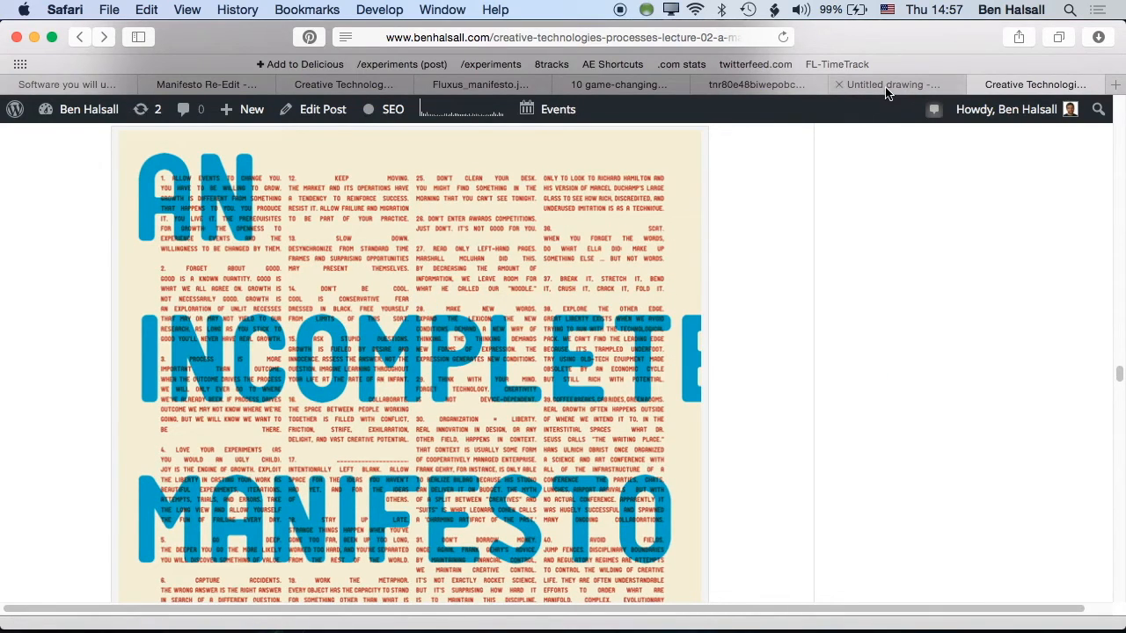
Step: Switch back to the Inkscape document and hide the Finder windows covering it
key(super+Tab)
key(super+Tab)
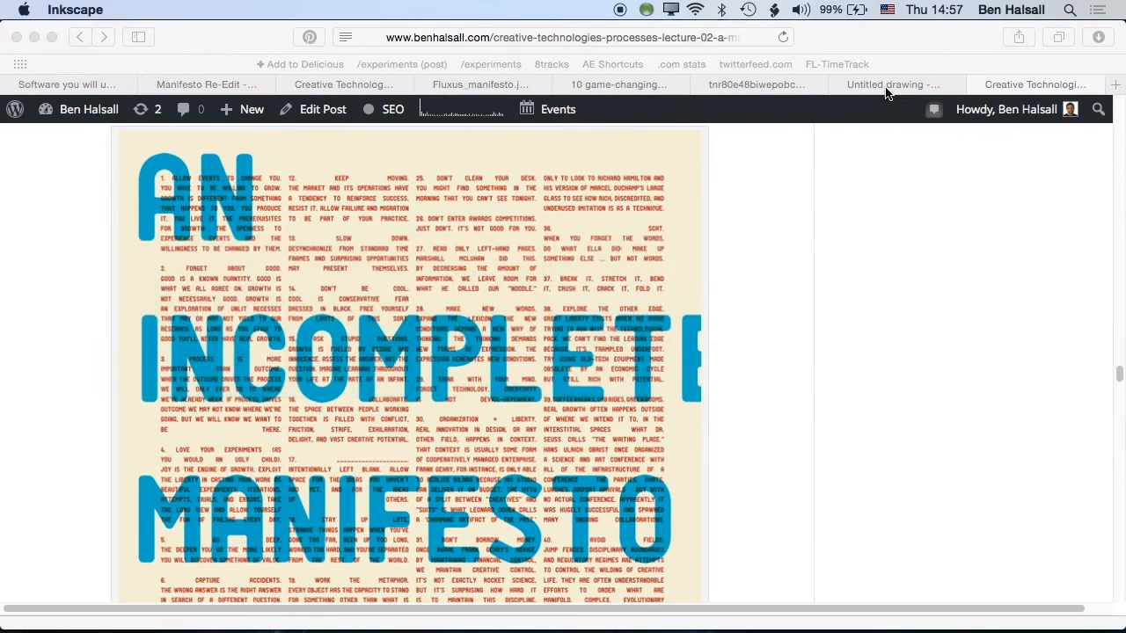
key(super+Tab)
key(super+Tab)
key(super+shift+Tab)
key(super+shift+Tab)
key(super+shift+Tab)
key(super+grave)
key(super+Tab)
key(super+Tab)
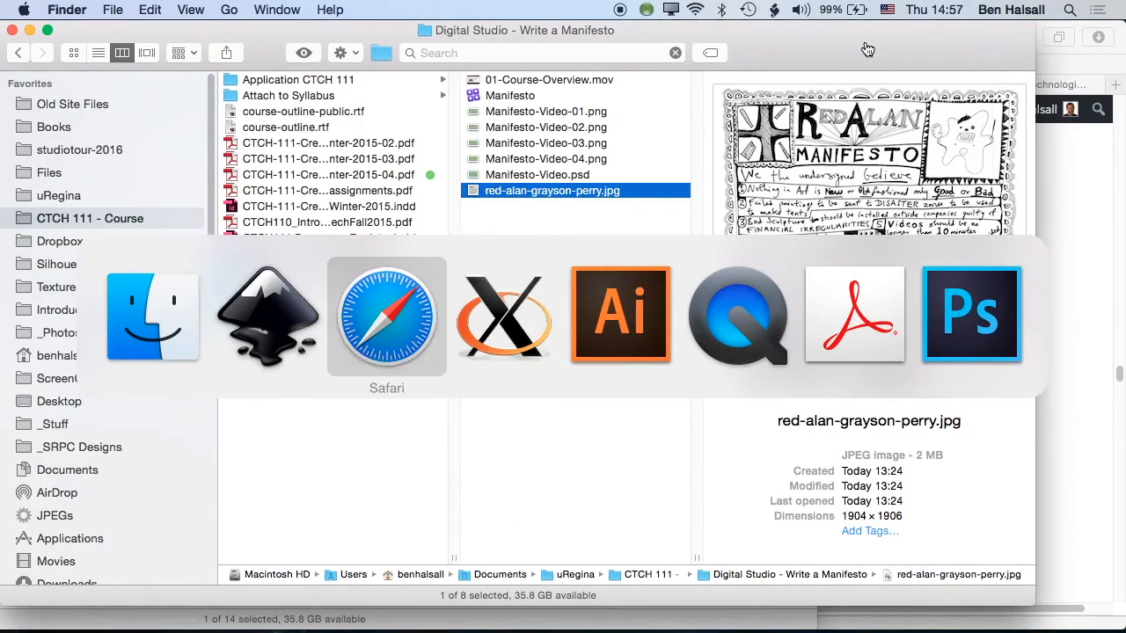
key(super+Tab)
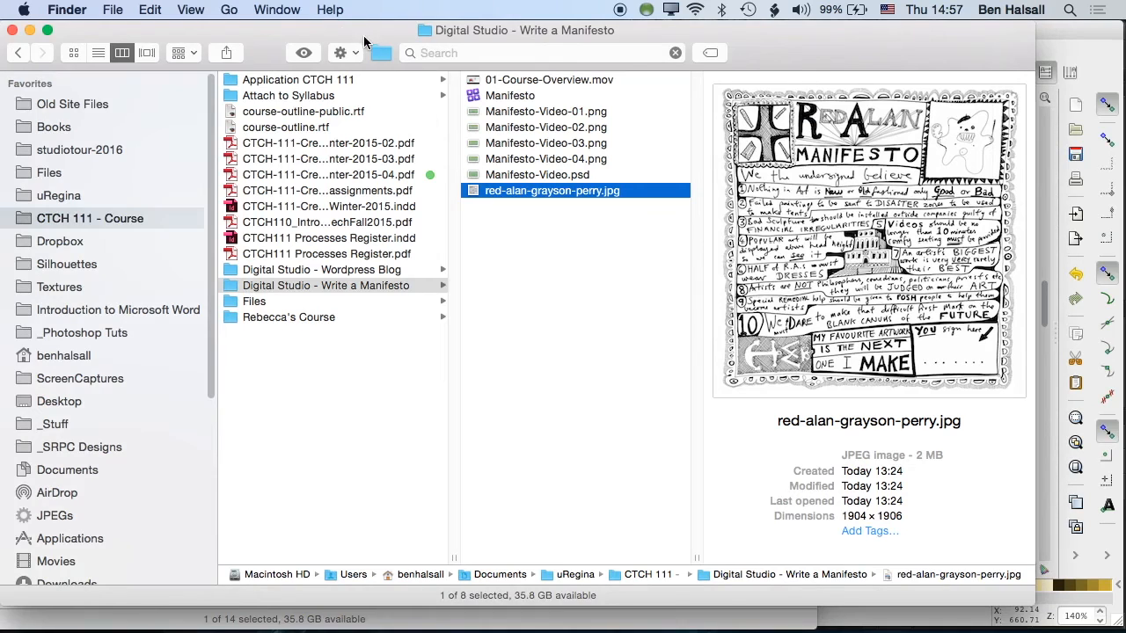
key(super+grave)
key(super+h)
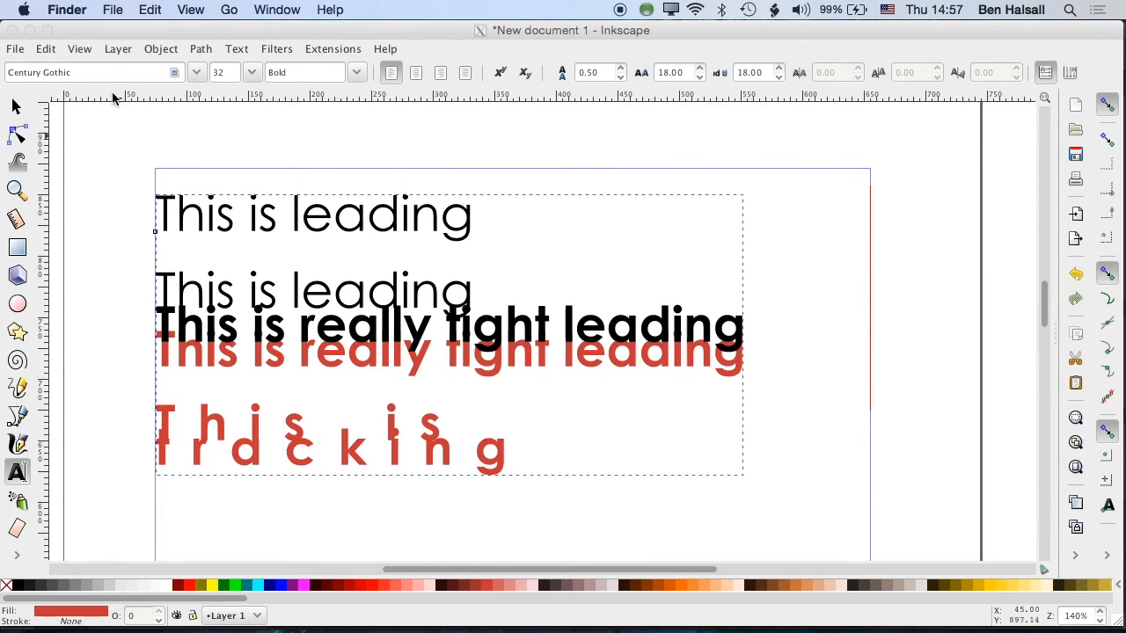
Step: Create a flowed text frame over the leading lines and enter "Layers in layers in inkscape"
click(17, 105)
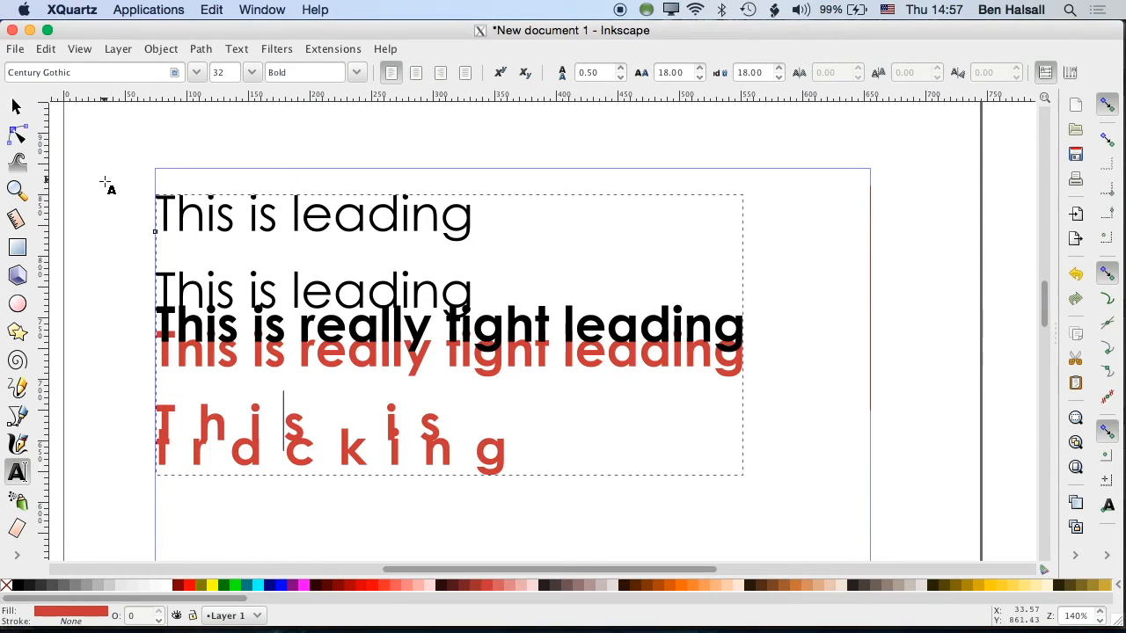
drag(110, 143, 520, 402)
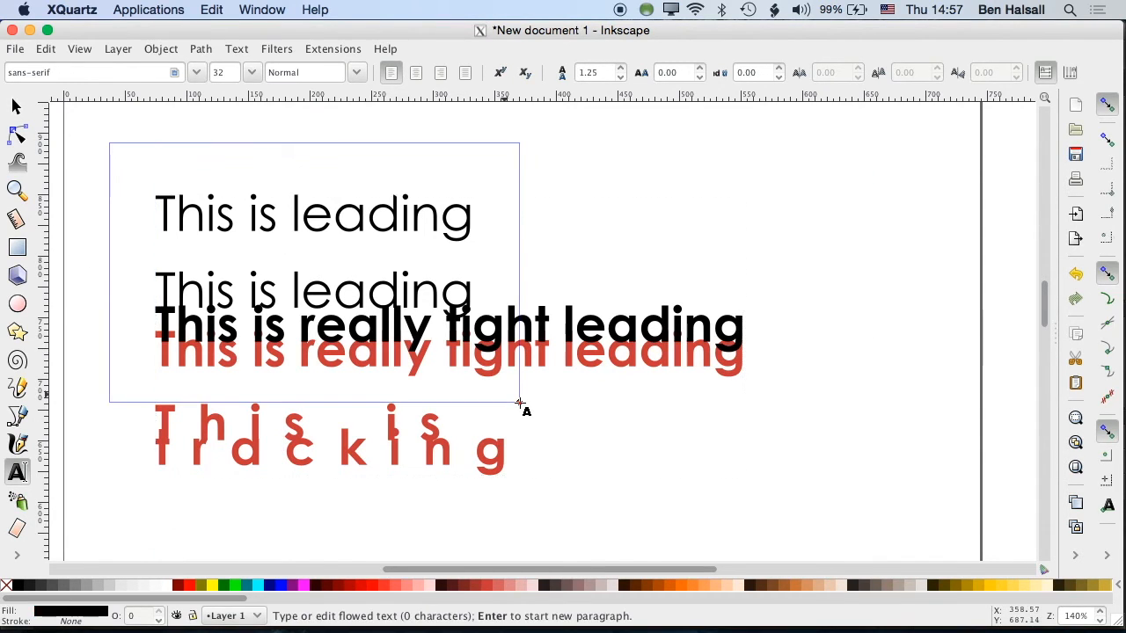
text(Layers in)
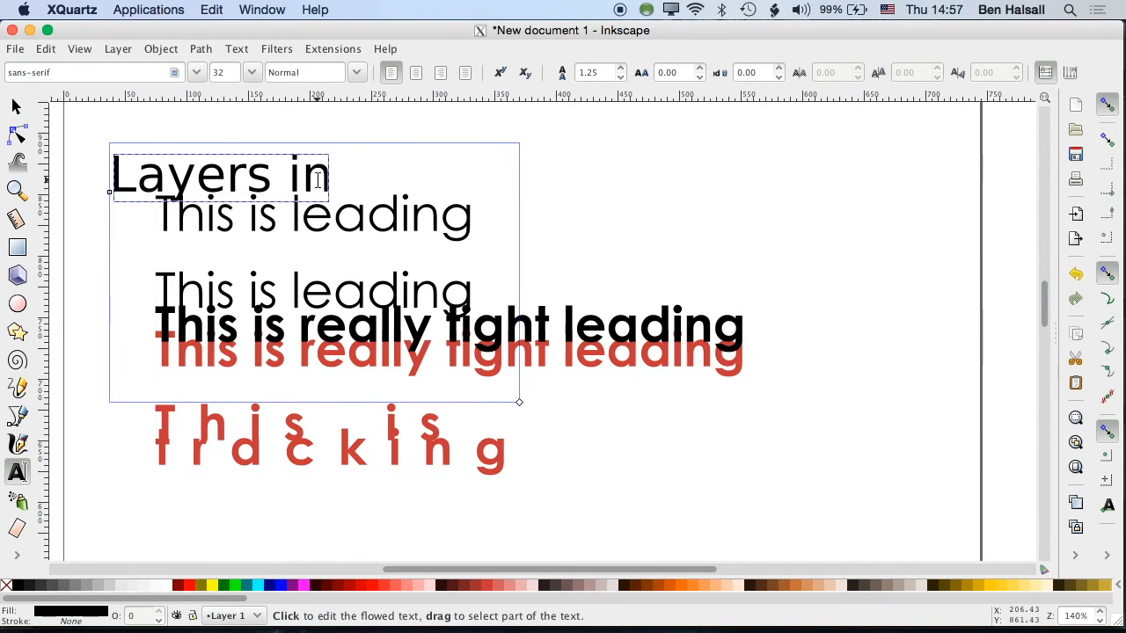
text(layers )
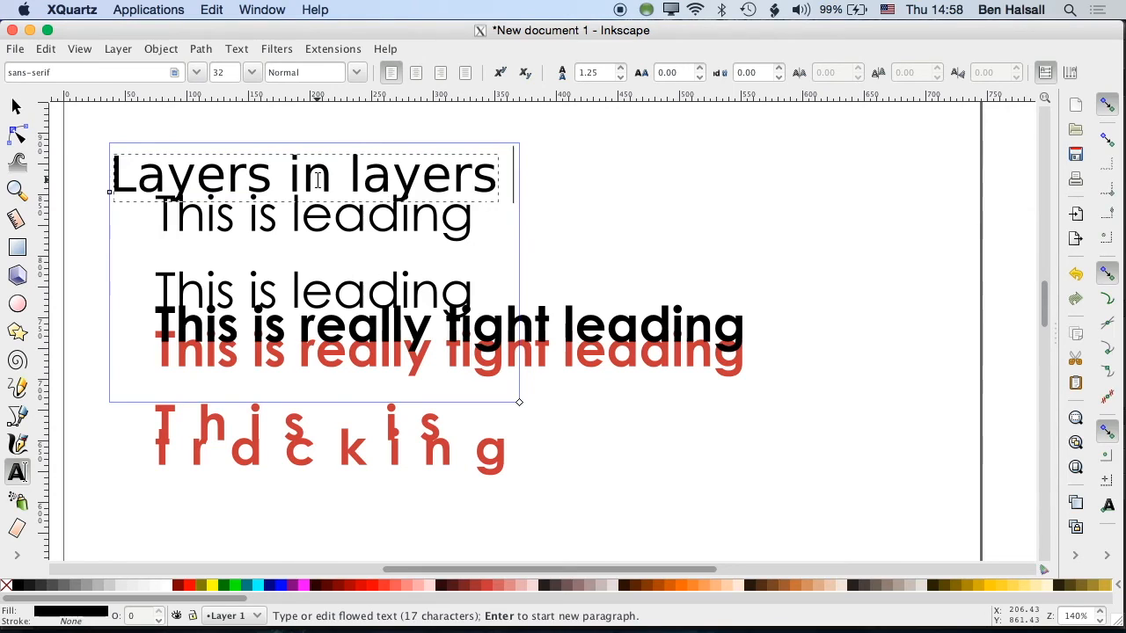
text(in  Nk)
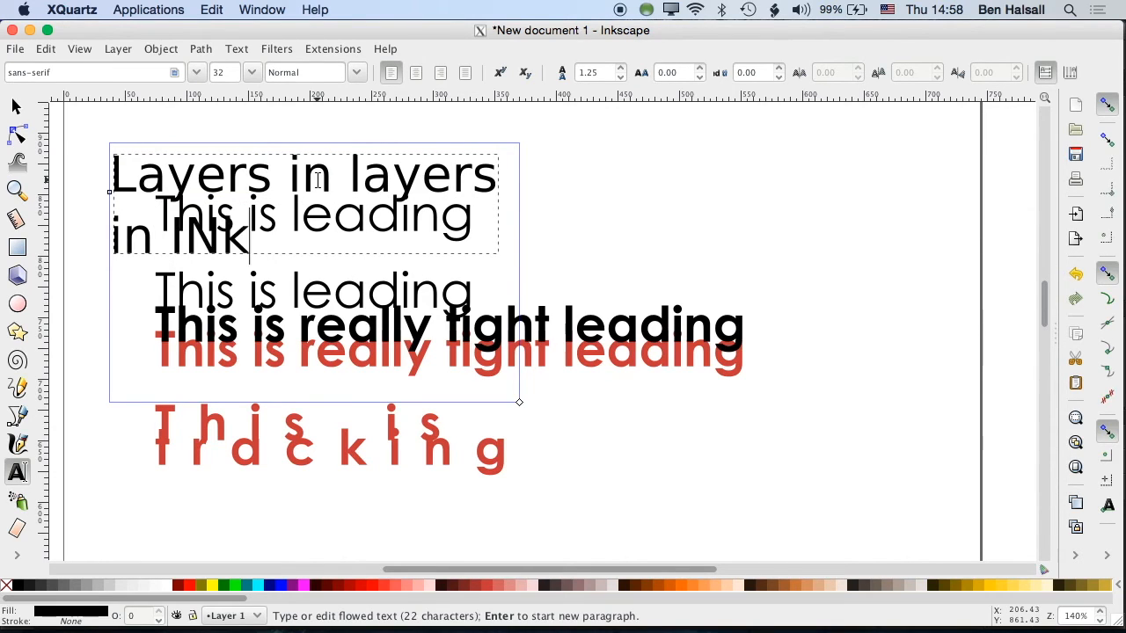
key(BackSpace)
key(BackSpace)
key(BackSpace)
text(ink)
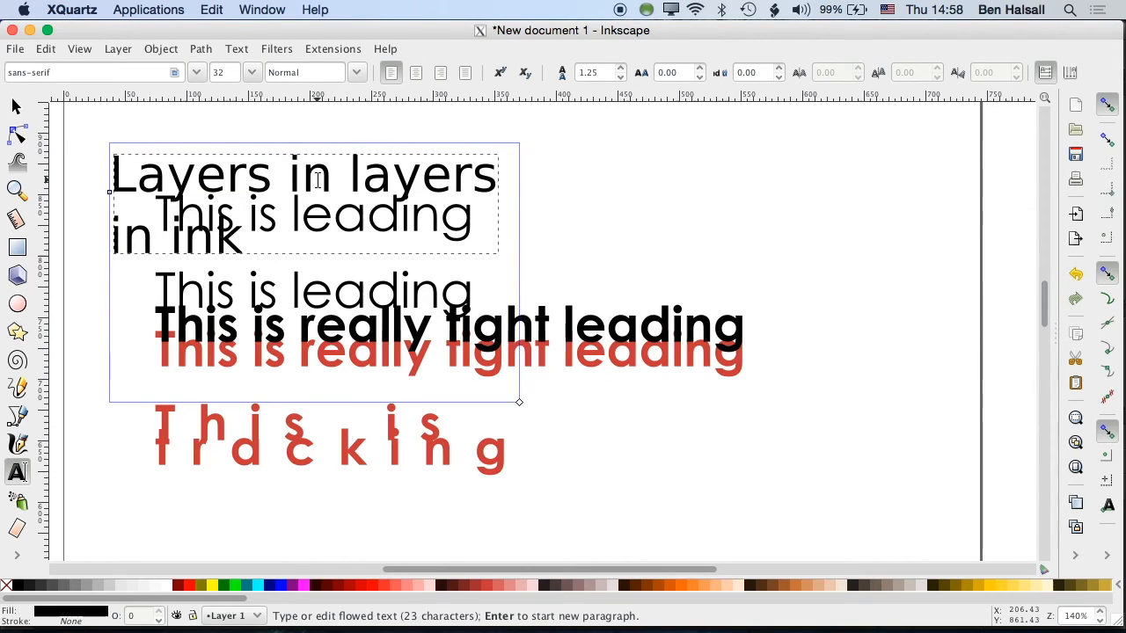
text(scape)
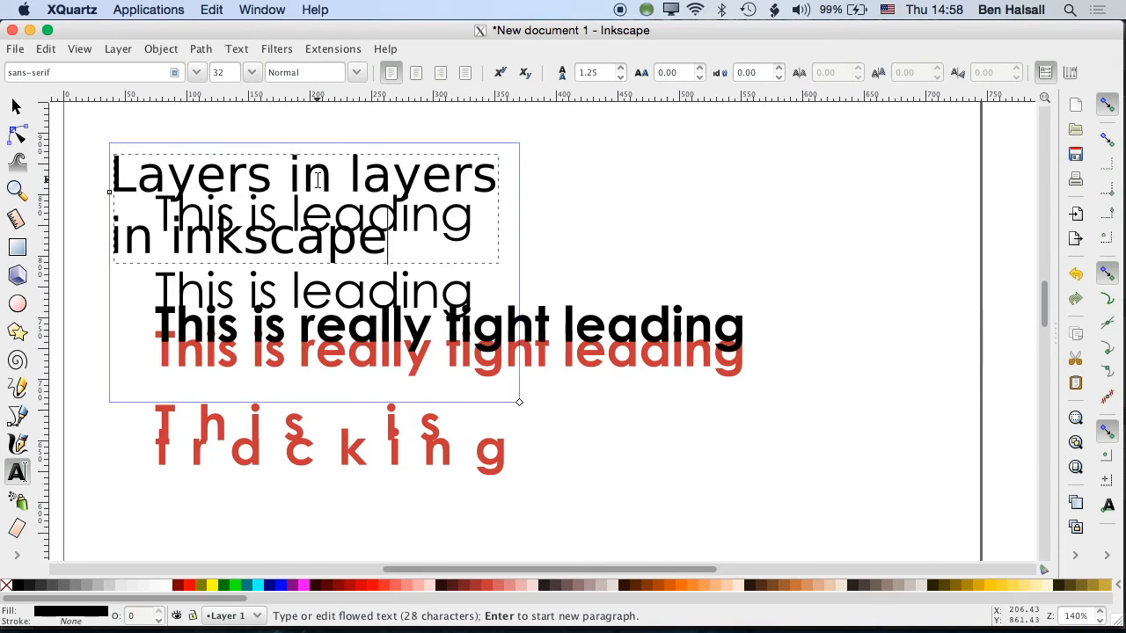
Step: Colour the "Layers in layers in inkscape" text green and move it over the two "This is leading" lines
drag(385, 243, 114, 195)
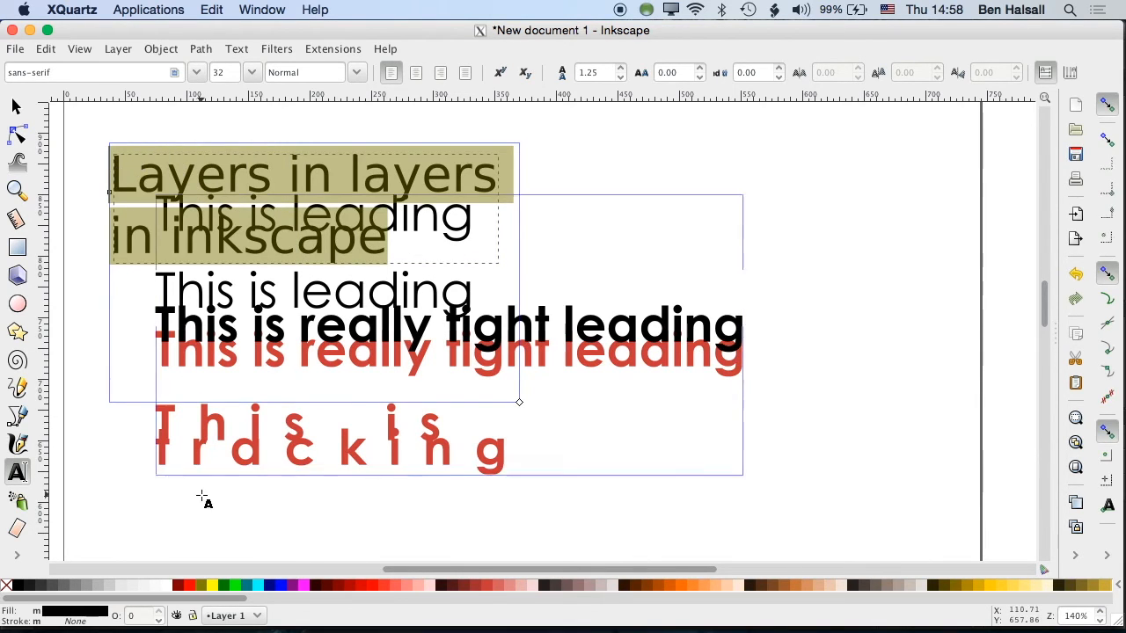
click(227, 587)
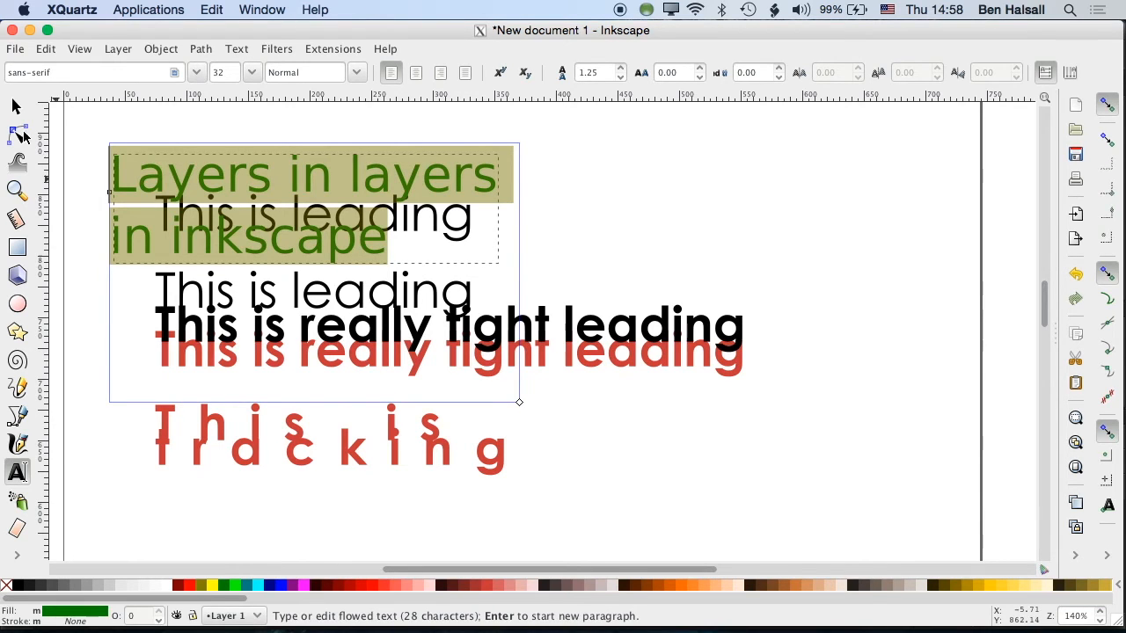
click(16, 105)
drag(318, 239, 402, 282)
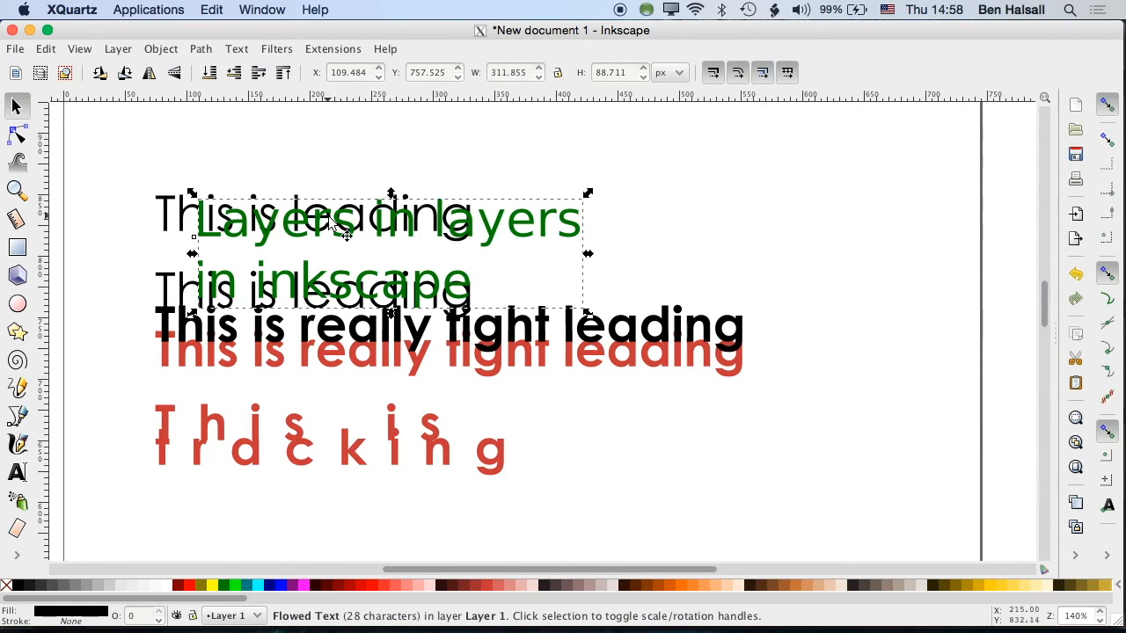
drag(313, 230, 303, 220)
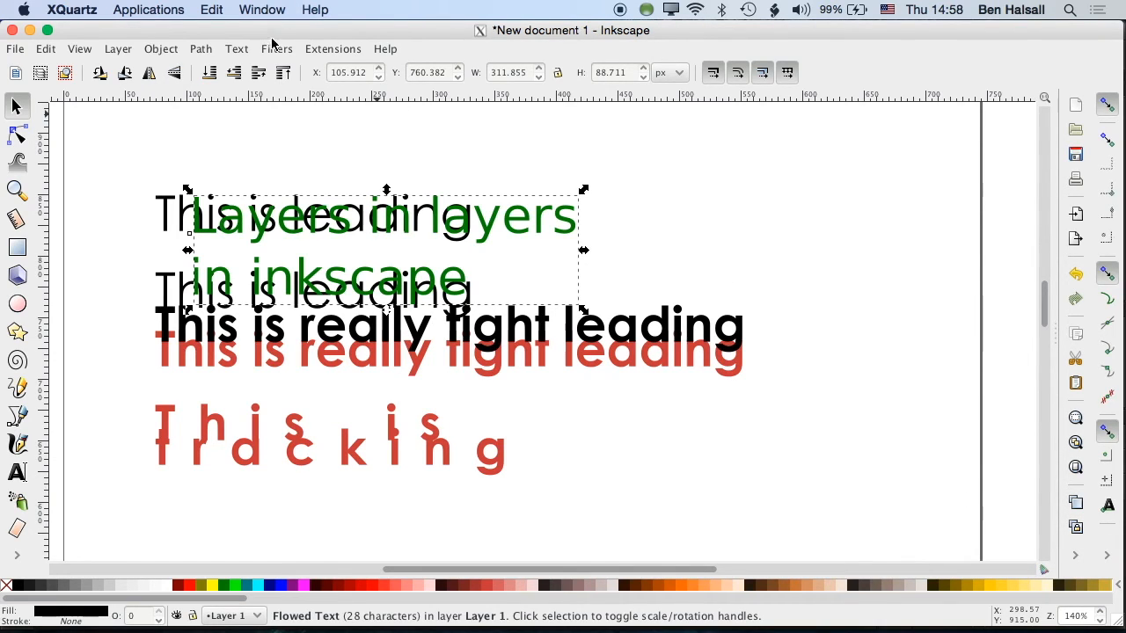
click(79, 51)
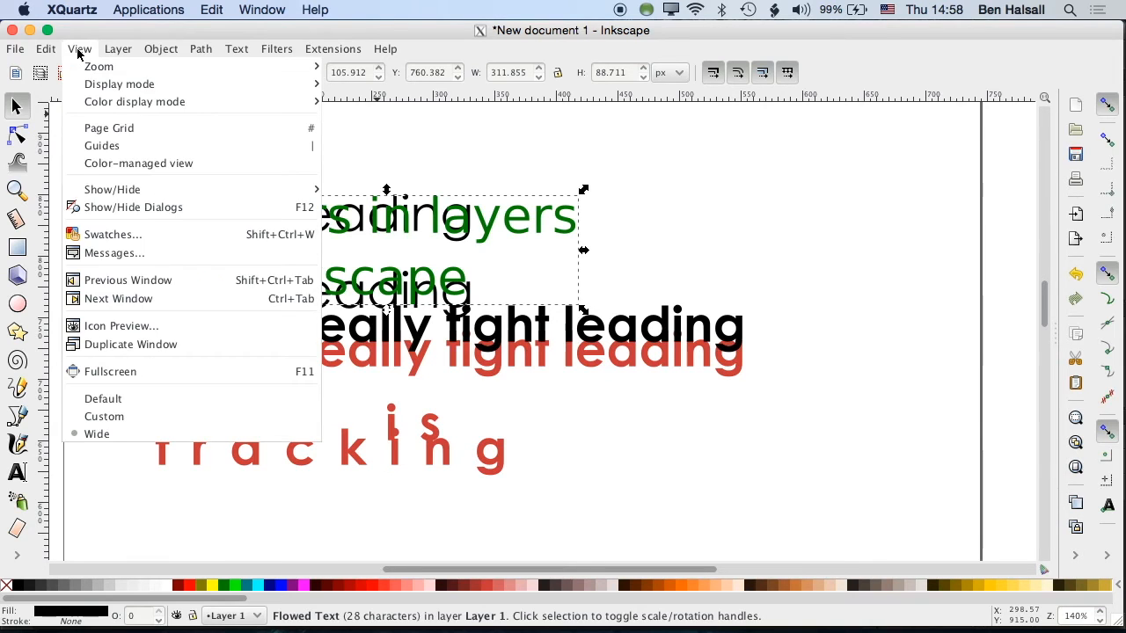
mouse_move(332, 51)
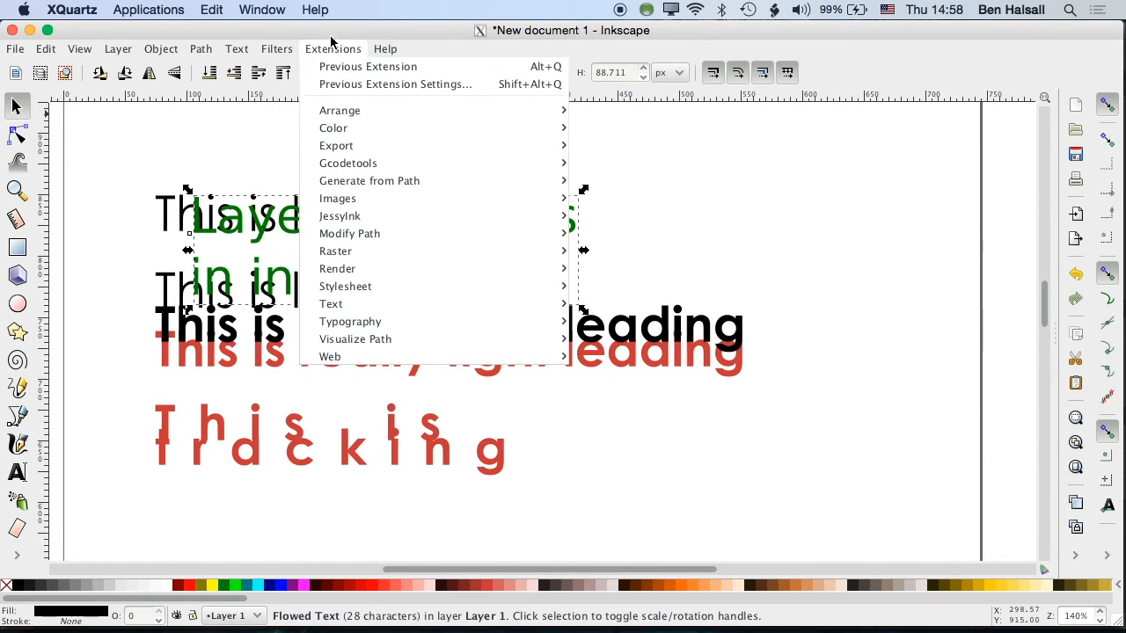
click(334, 36)
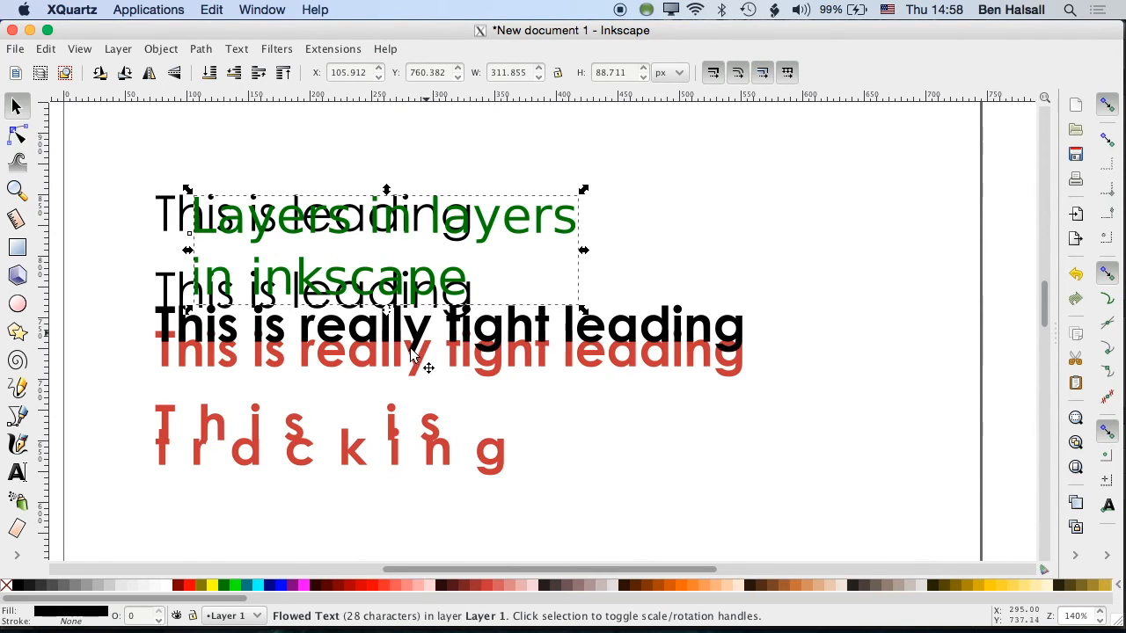
Step: Draw a green rectangle about 179 by 94 px covering the end of the word "layers" in the green text
click(16, 249)
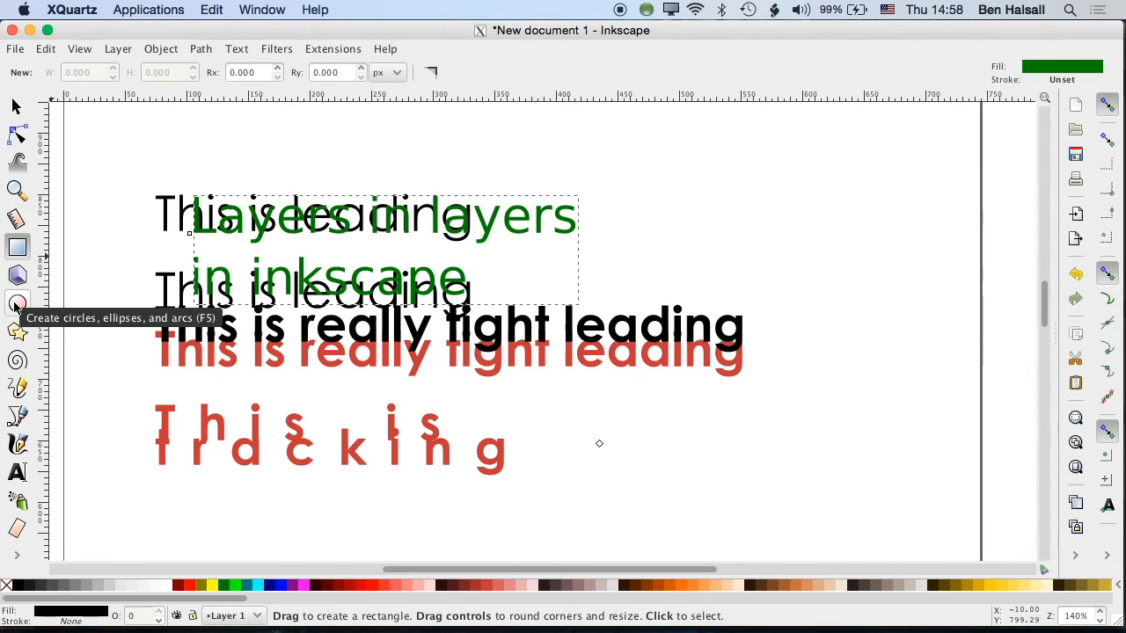
drag(506, 155, 725, 271)
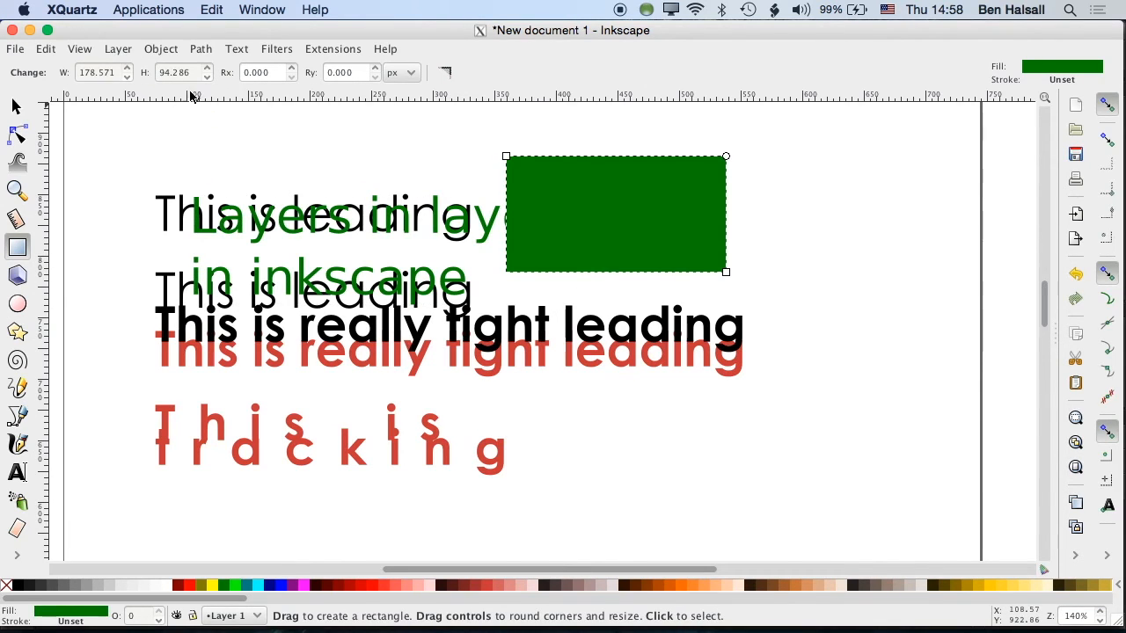
Step: Move the green rectangle over the middle of the "This is really tight leading" lines and lower it to the bottom of the stack
click(16, 106)
drag(578, 226, 402, 339)
click(161, 50)
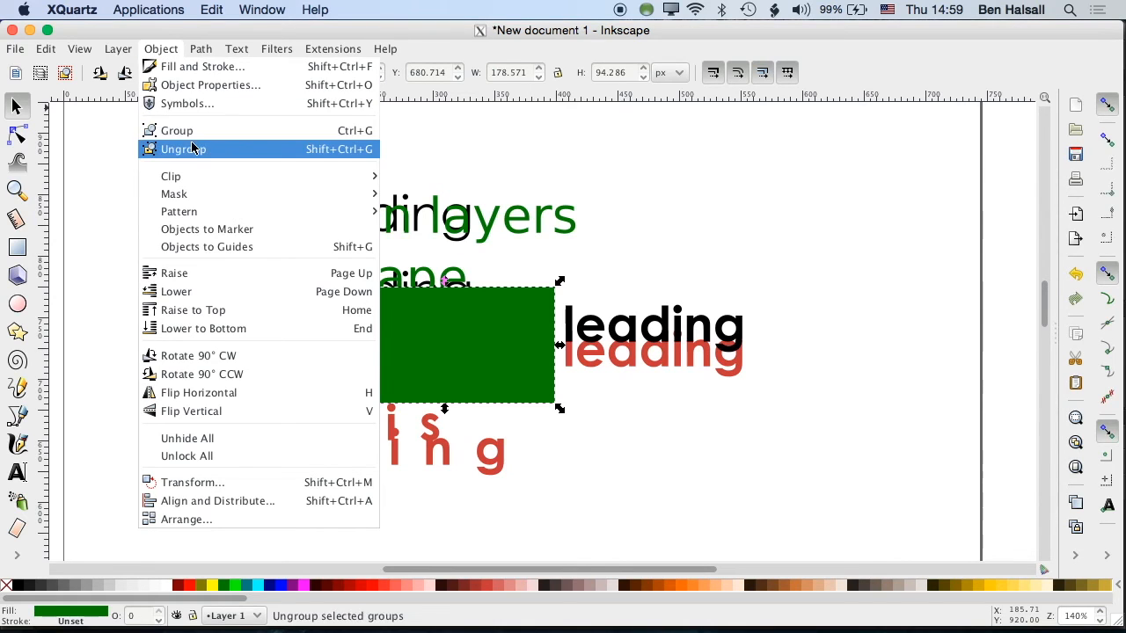
mouse_move(189, 199)
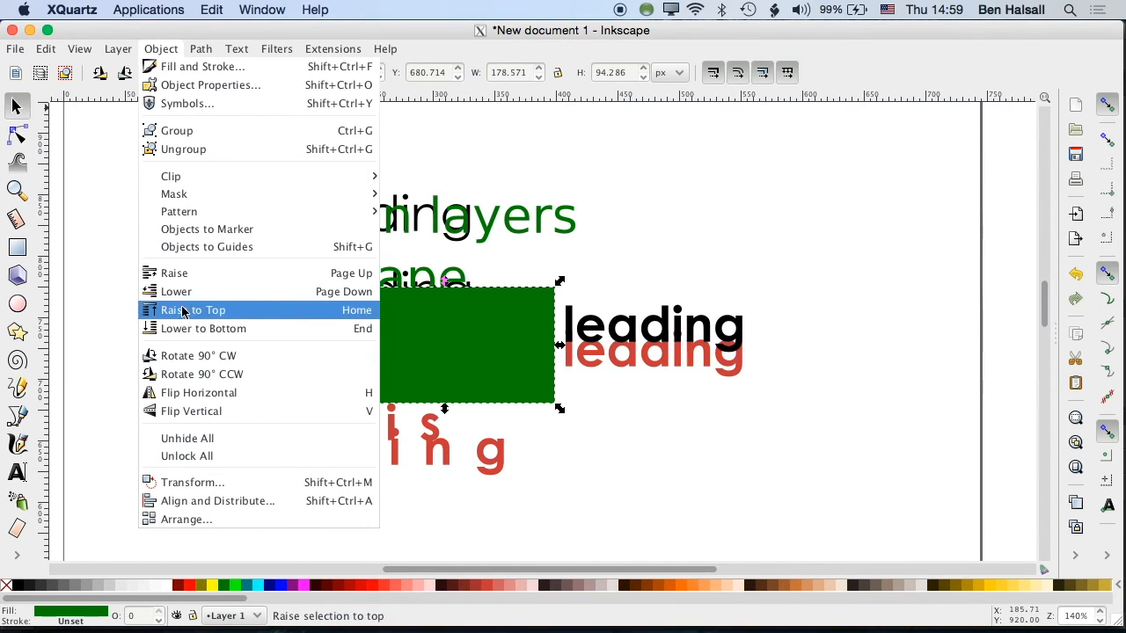
click(195, 331)
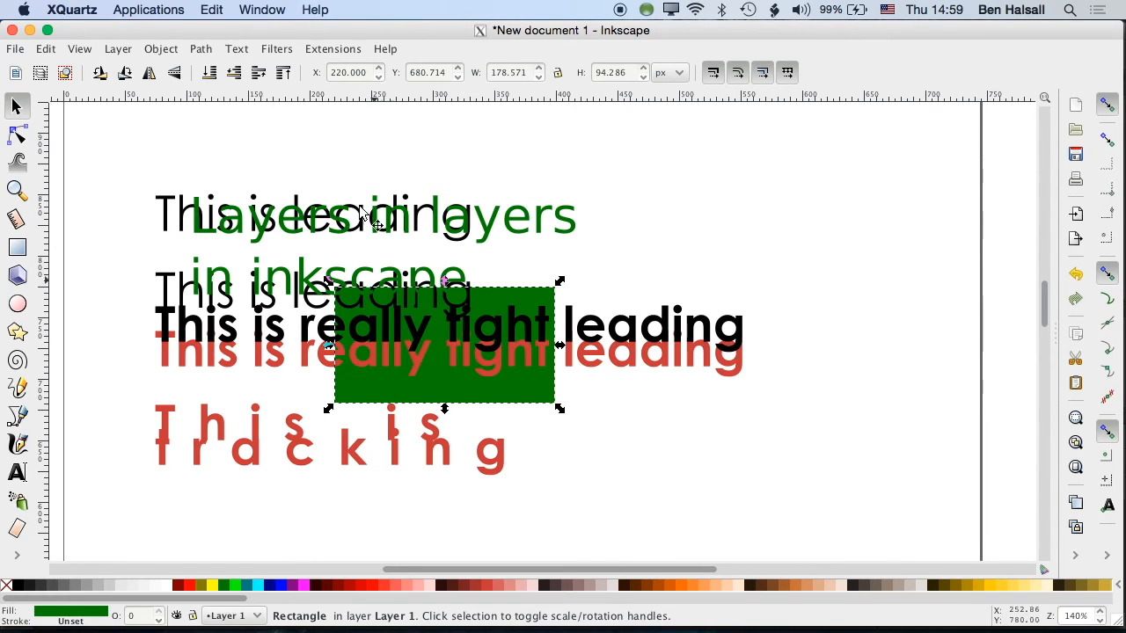
click(155, 48)
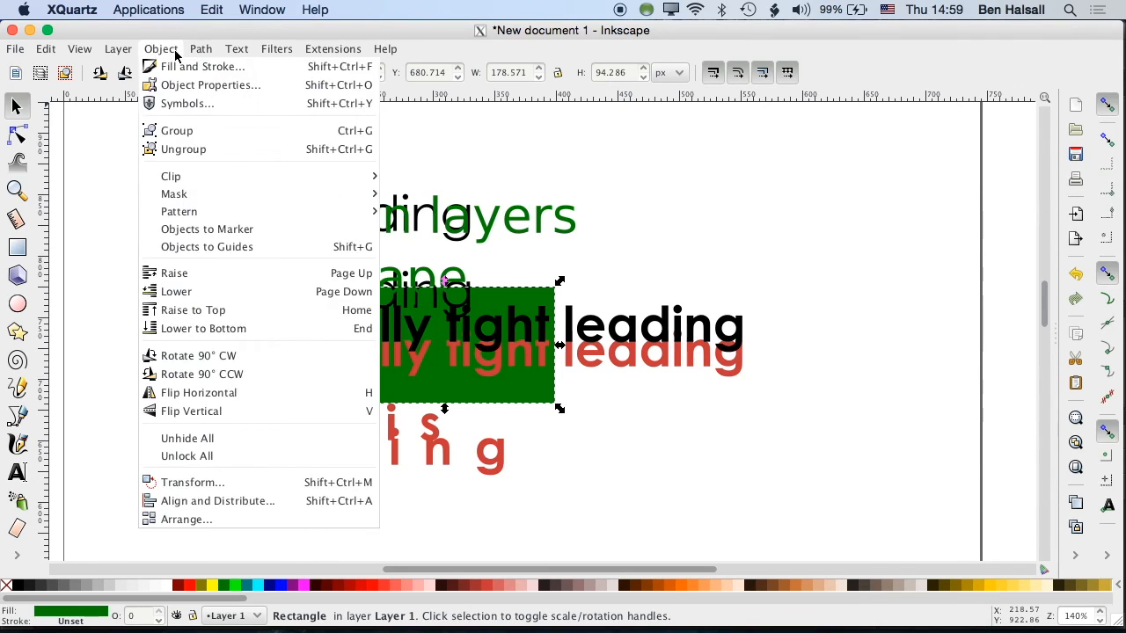
click(190, 311)
click(387, 48)
click(430, 39)
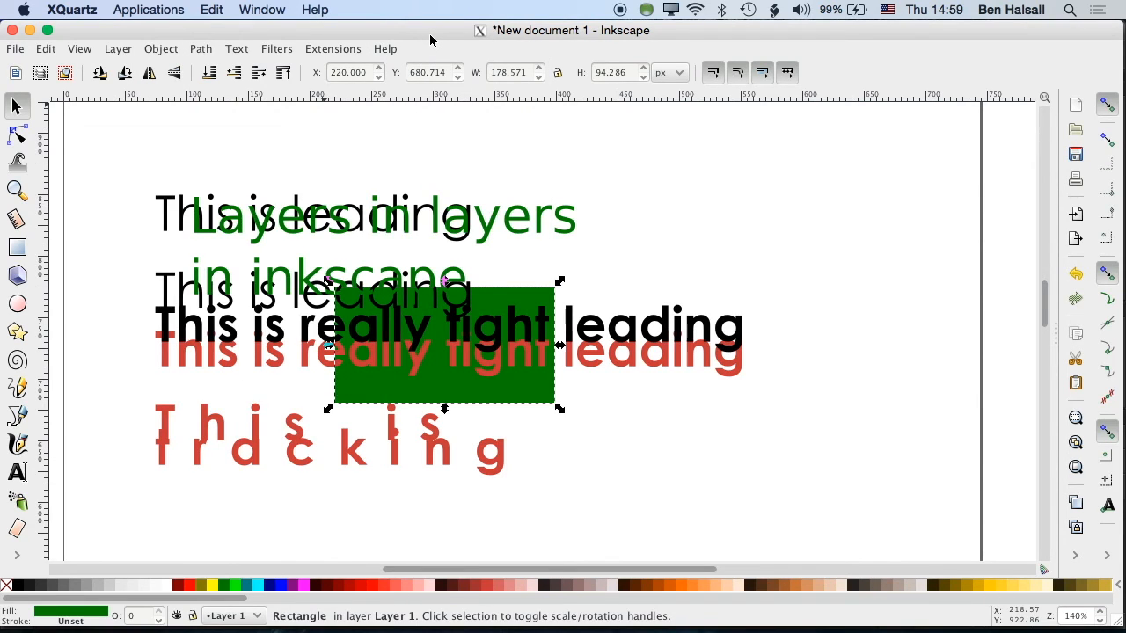
Step: Create a new blank document
click(15, 50)
click(17, 67)
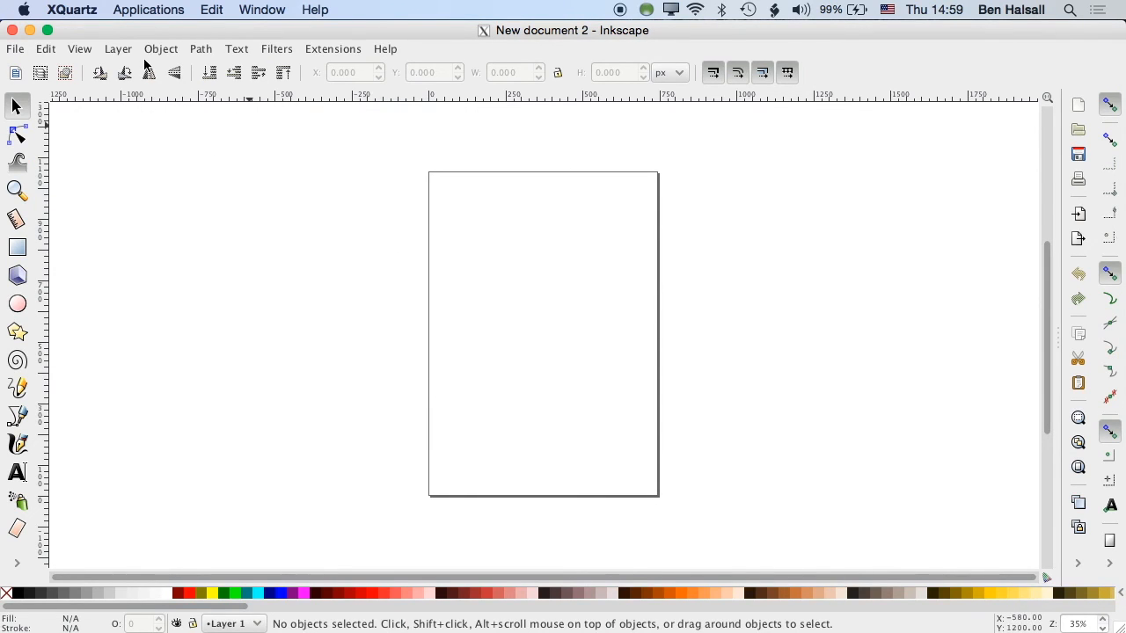
Step: Examine the page size, orientation and unit options in the new document's properties, then close the dialog
click(45, 50)
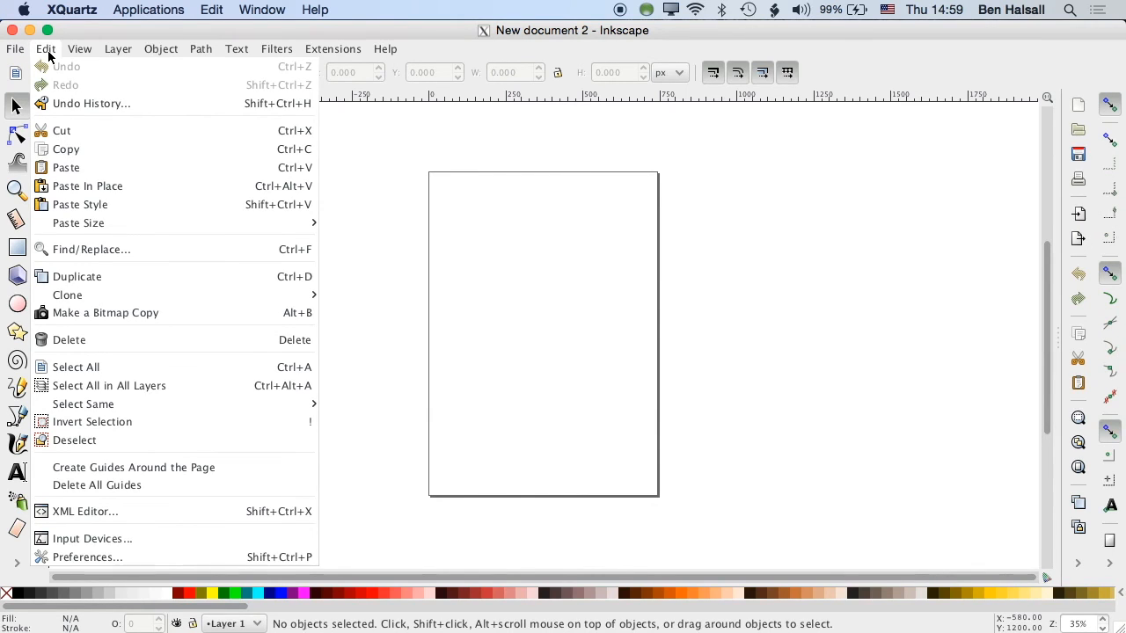
mouse_move(27, 51)
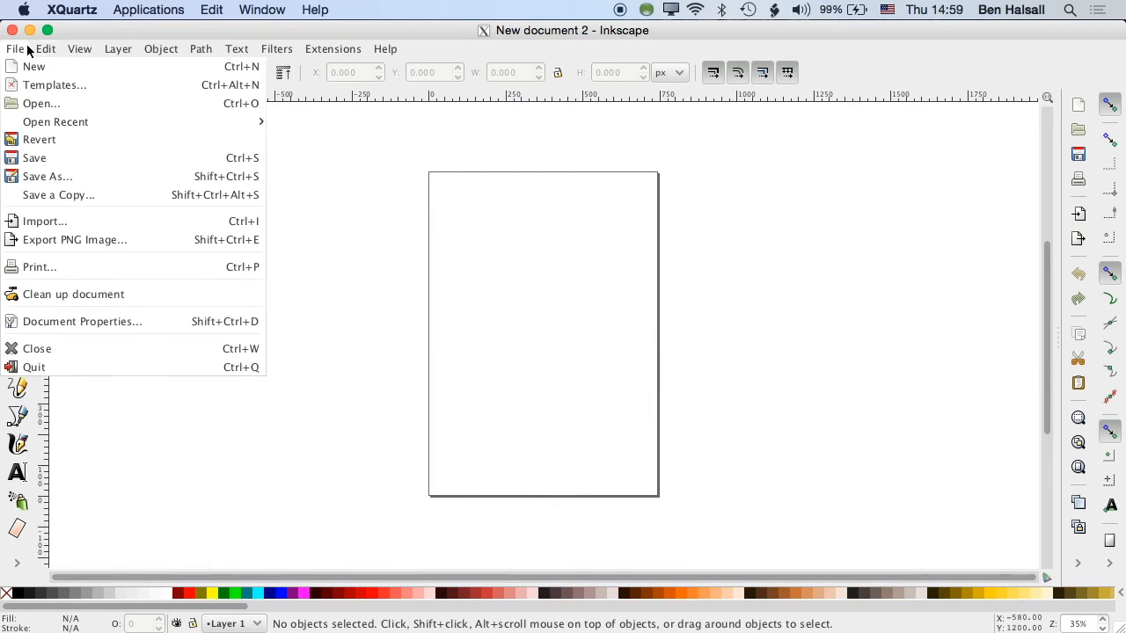
click(40, 321)
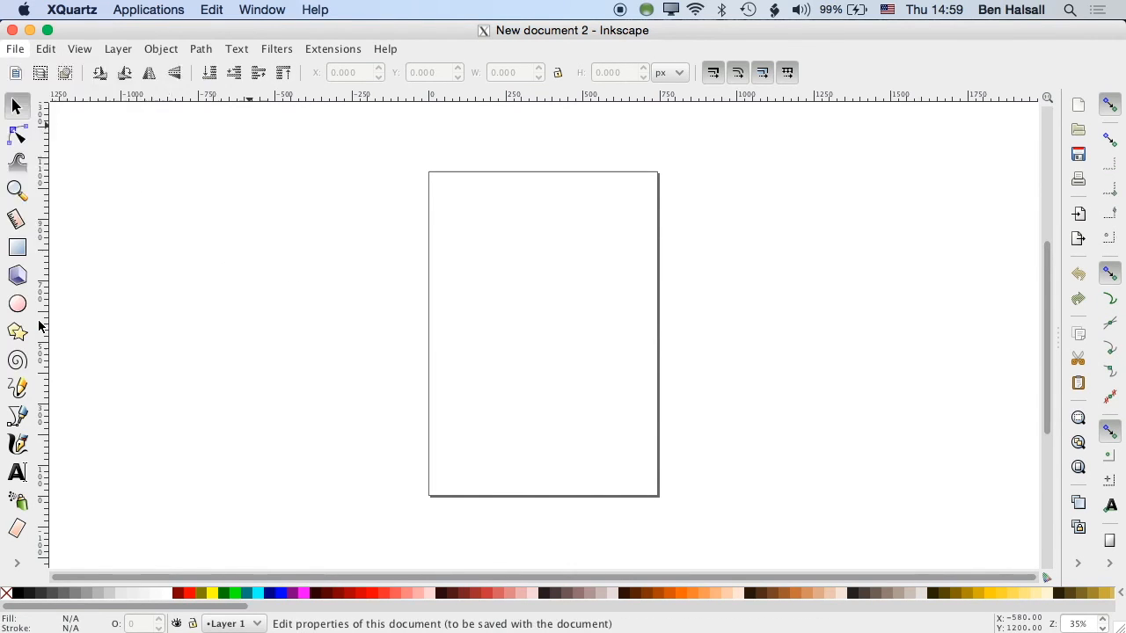
drag(140, 31, 391, 52)
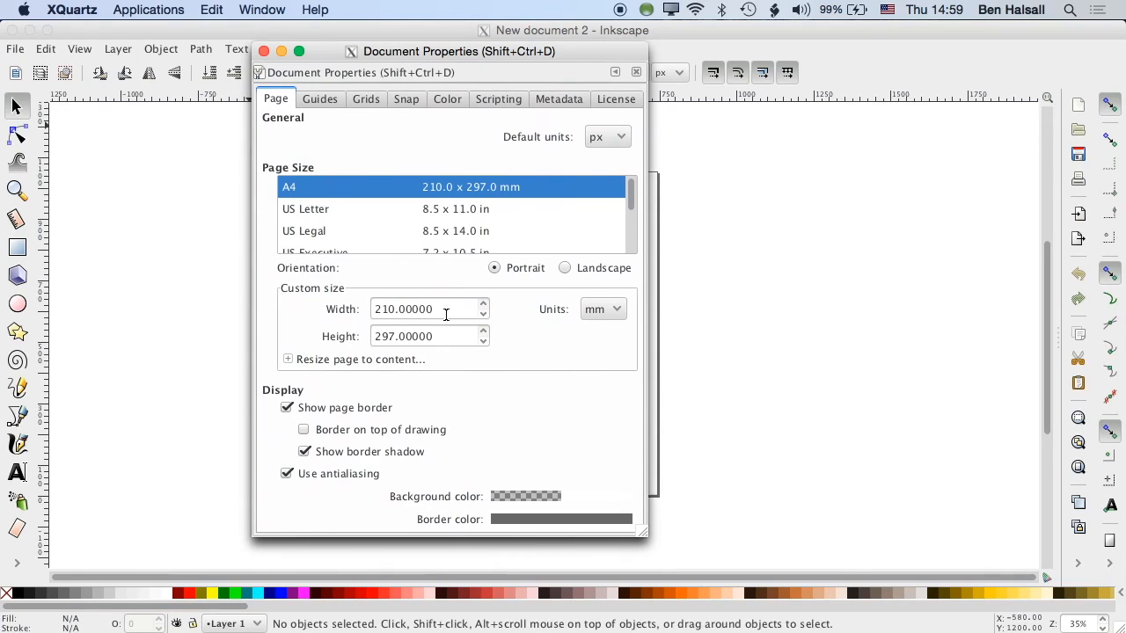
click(598, 310)
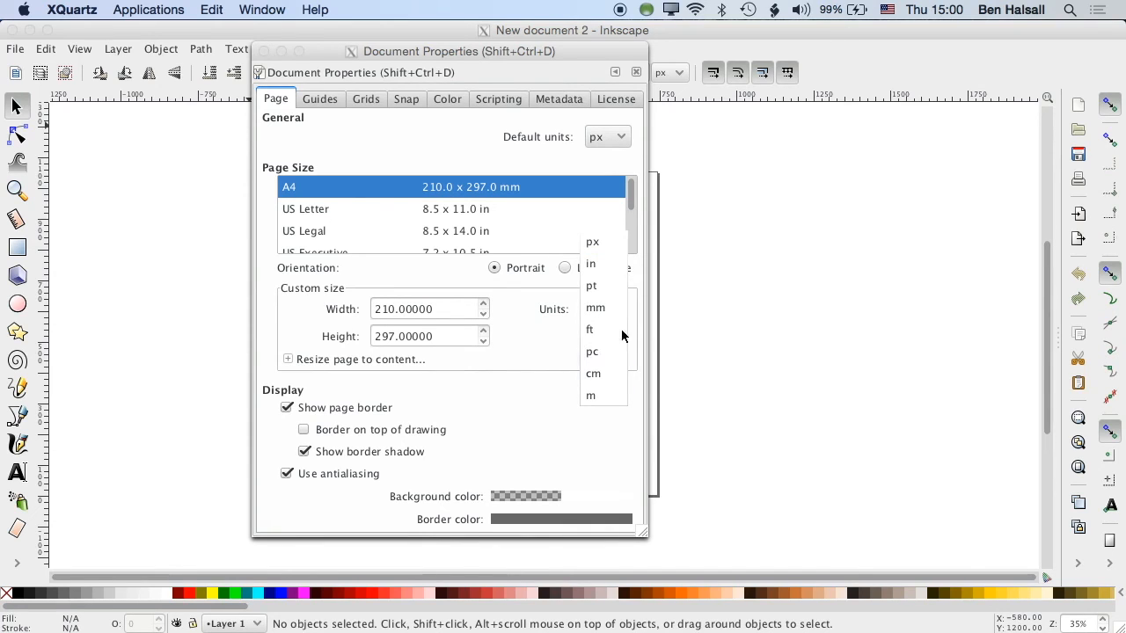
click(450, 71)
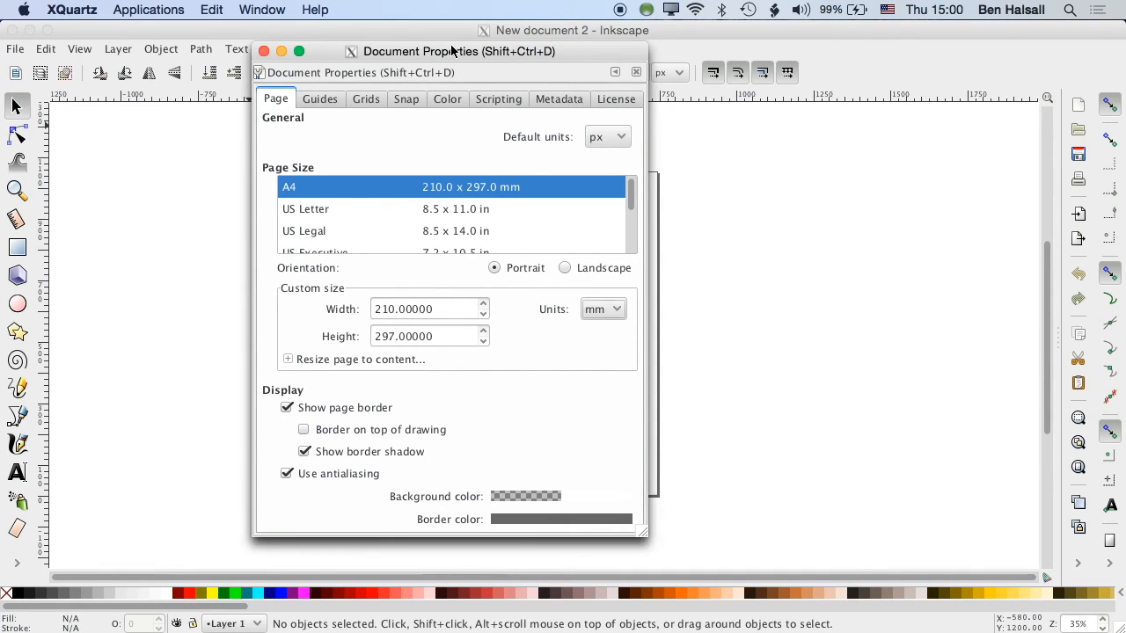
drag(451, 53, 395, 54)
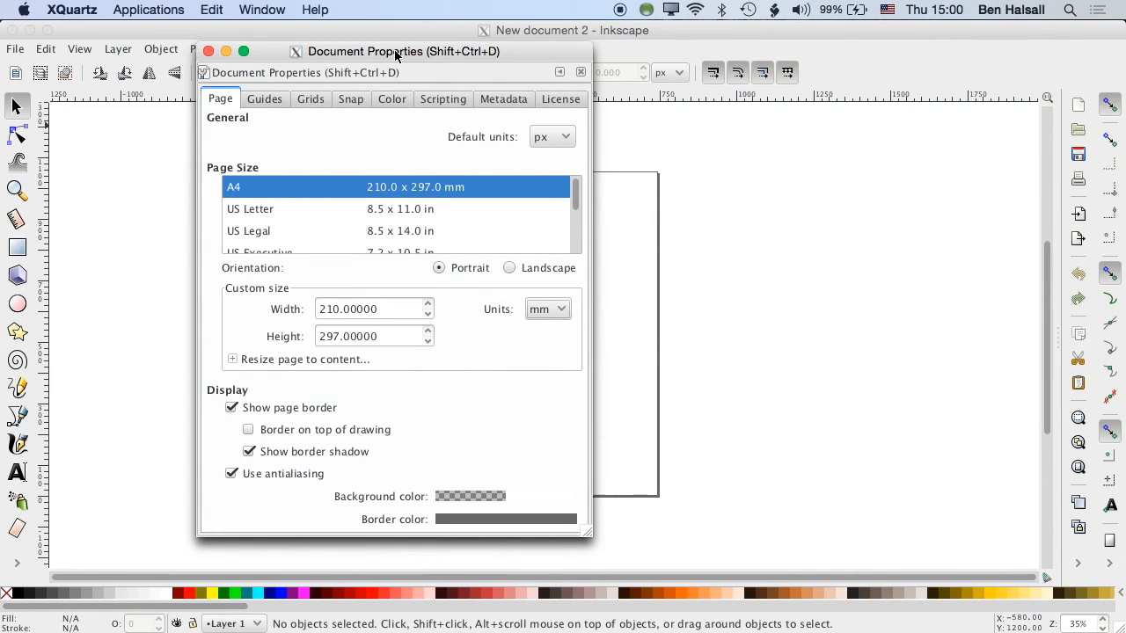
drag(361, 55, 390, 44)
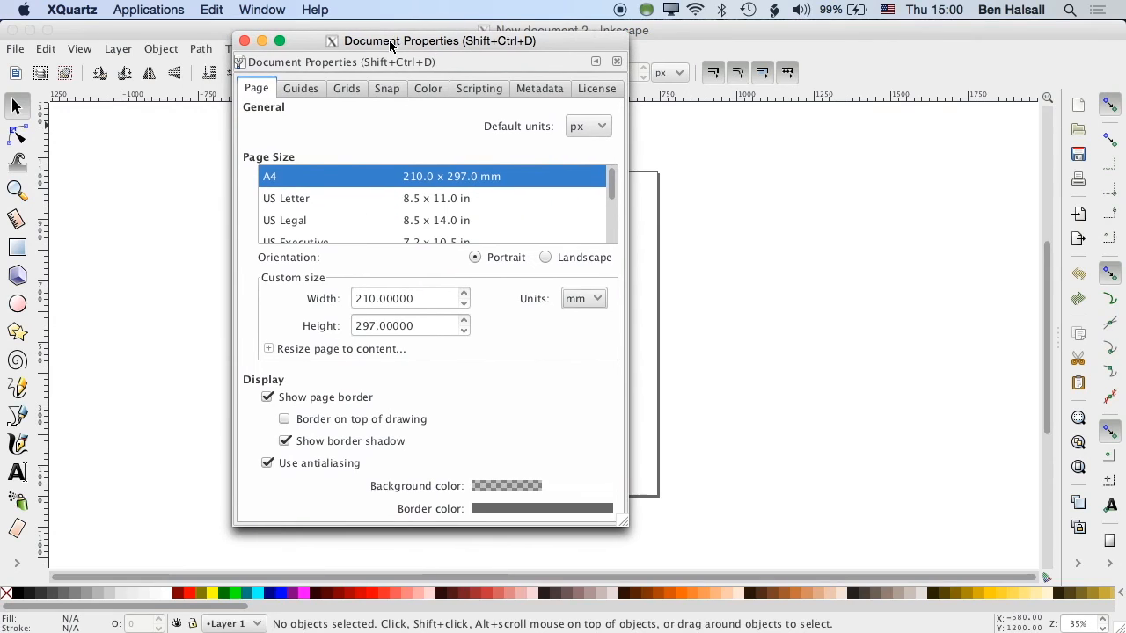
click(244, 42)
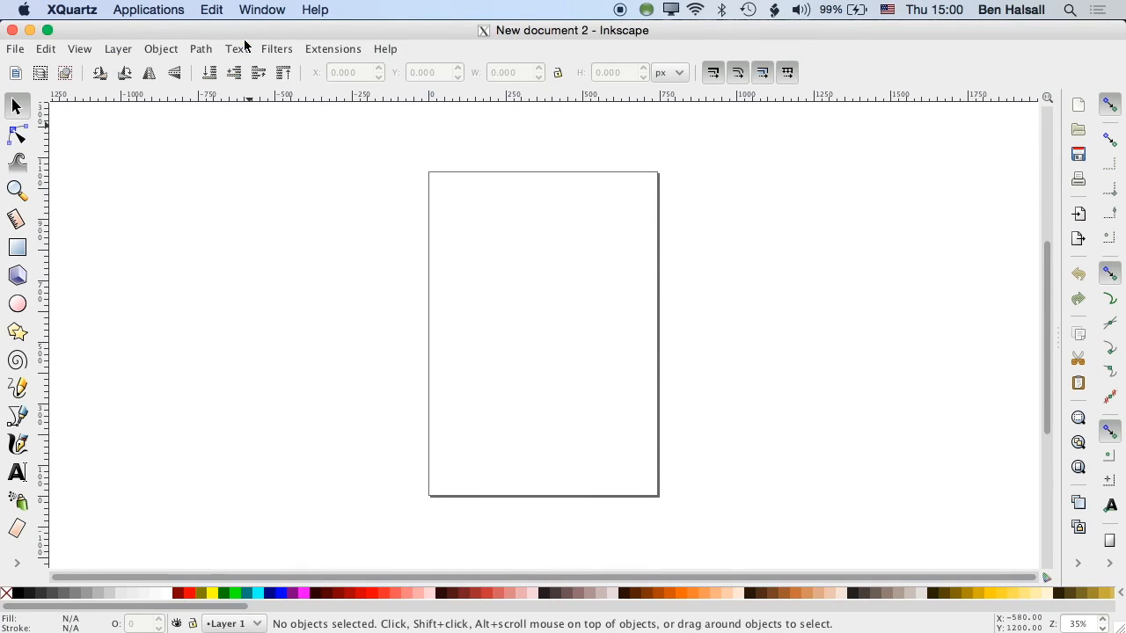
key(super+Tab)
key(super+Tab)
key(super+Tab)
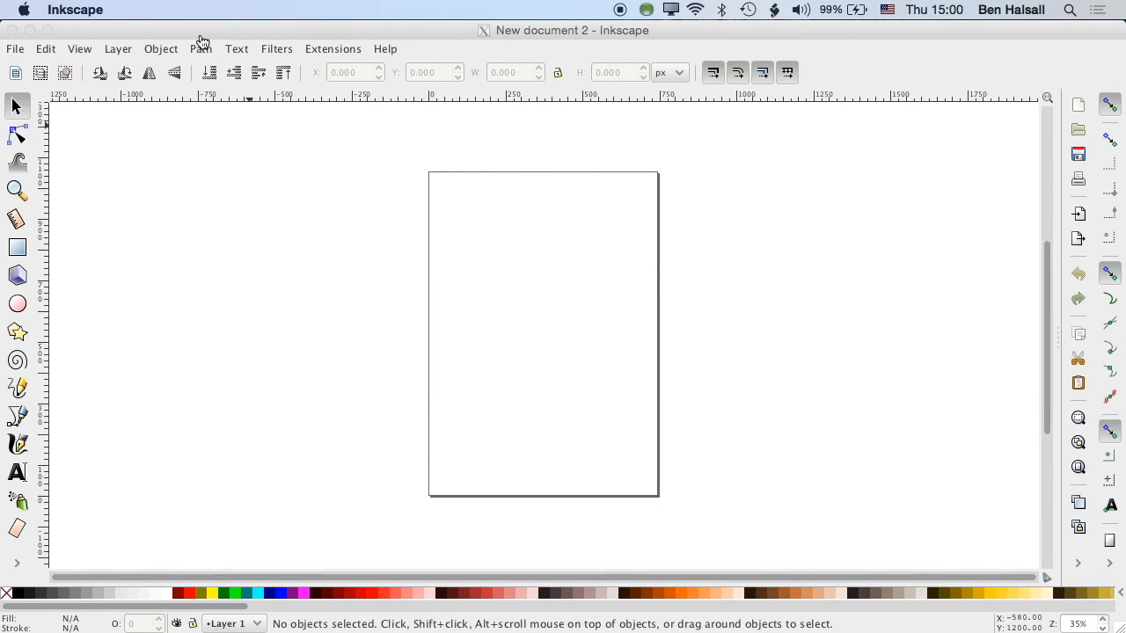
key(super+Tab)
key(super+shift+Tab)
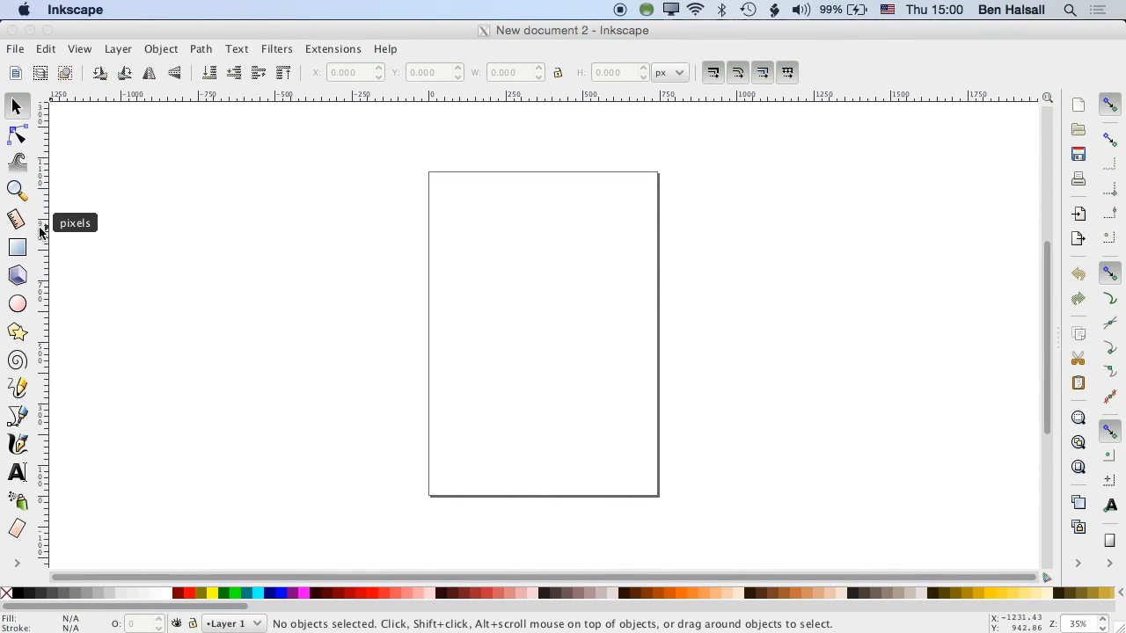
Step: Place a vertical guide near the page's centre, four horizontal guides across the page, and a vertical guide at about 77 px near its left edge
click(39, 230)
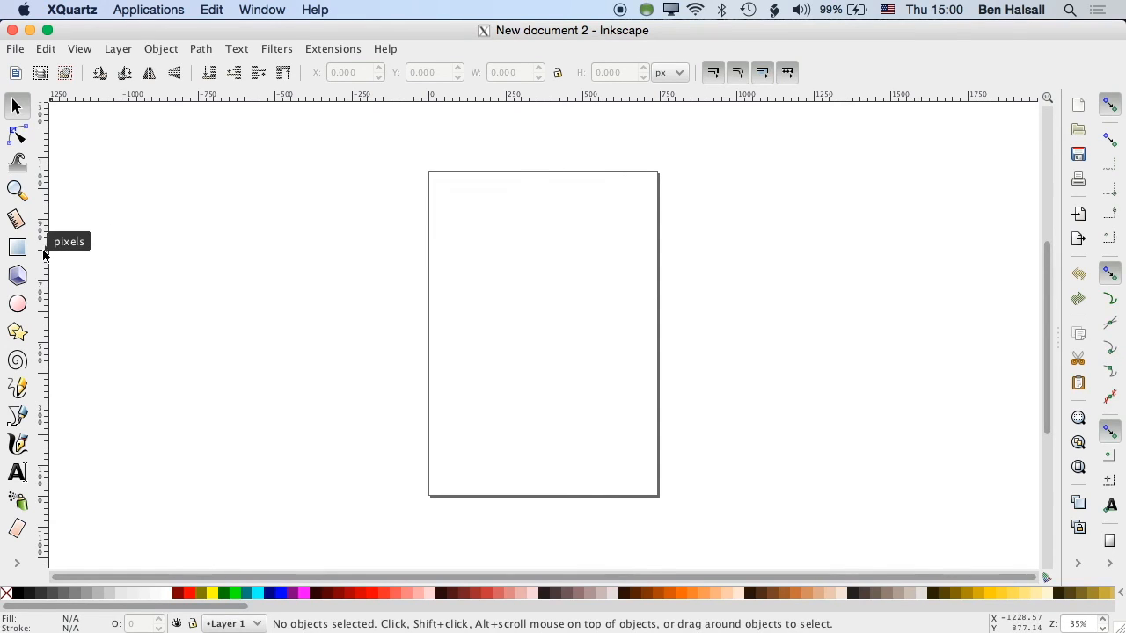
drag(41, 255, 540, 259)
drag(499, 92, 511, 334)
drag(488, 99, 479, 258)
drag(475, 95, 467, 199)
drag(459, 99, 456, 457)
drag(40, 395, 452, 414)
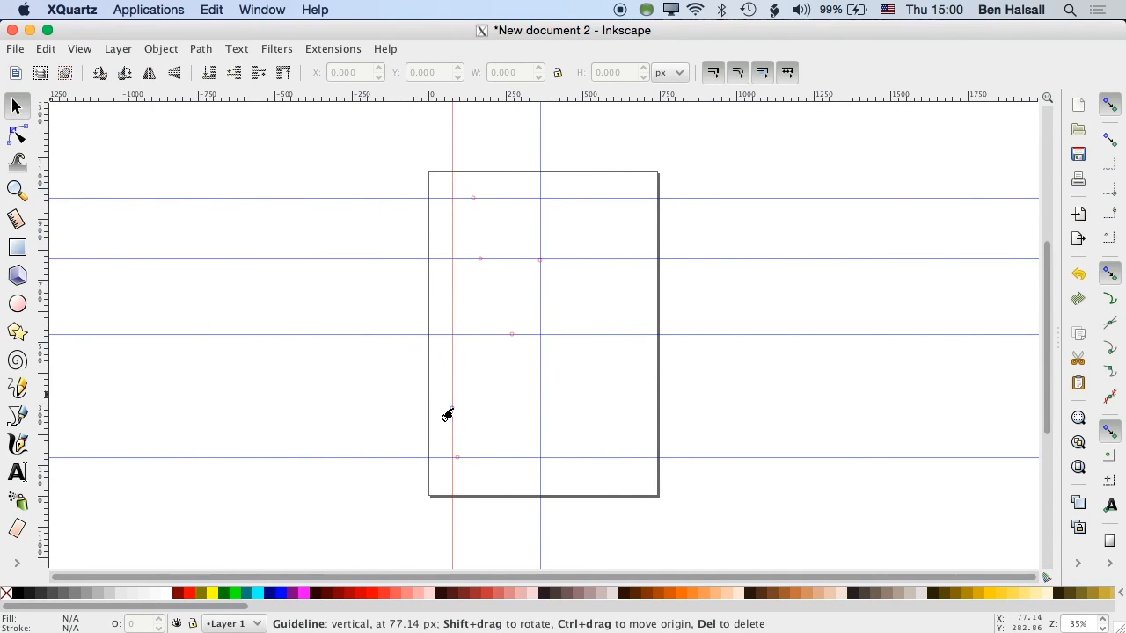